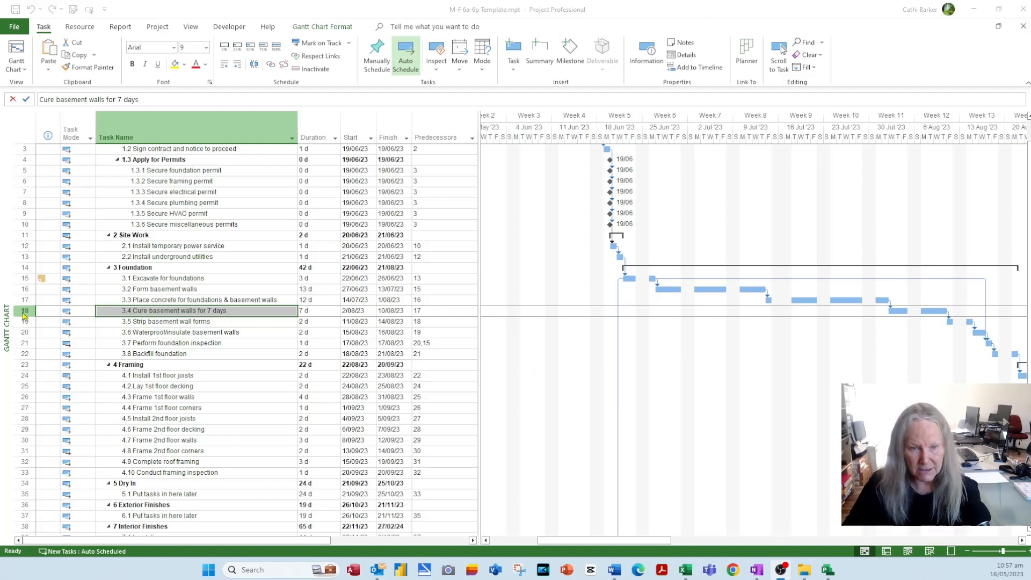
# Step: Delete the "Cure basement walls for 7 days" task and set task 17 as the predecessor of "Strip basement wall forms"
pyautogui.click(24, 311)
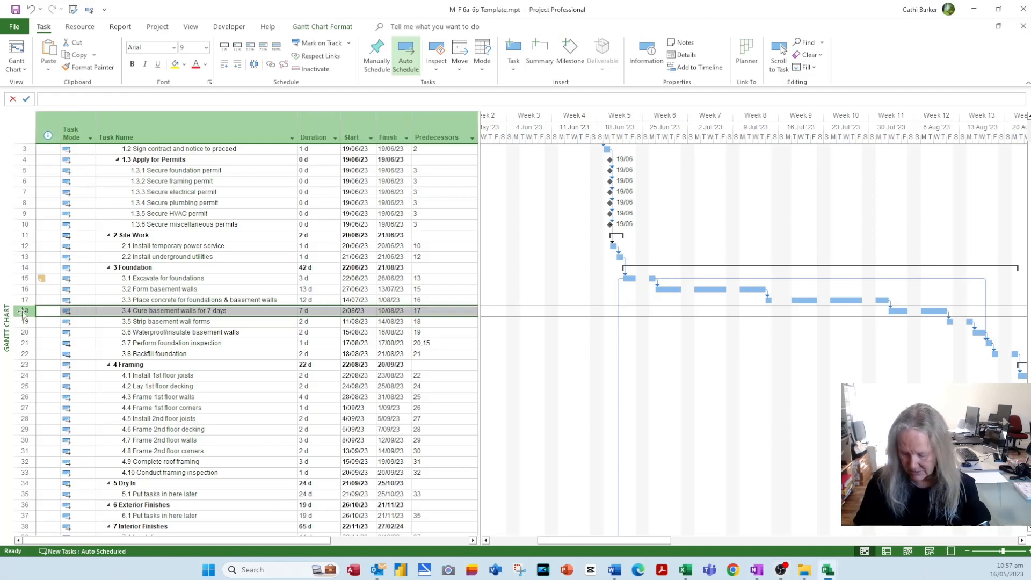
pyautogui.press('Delete')
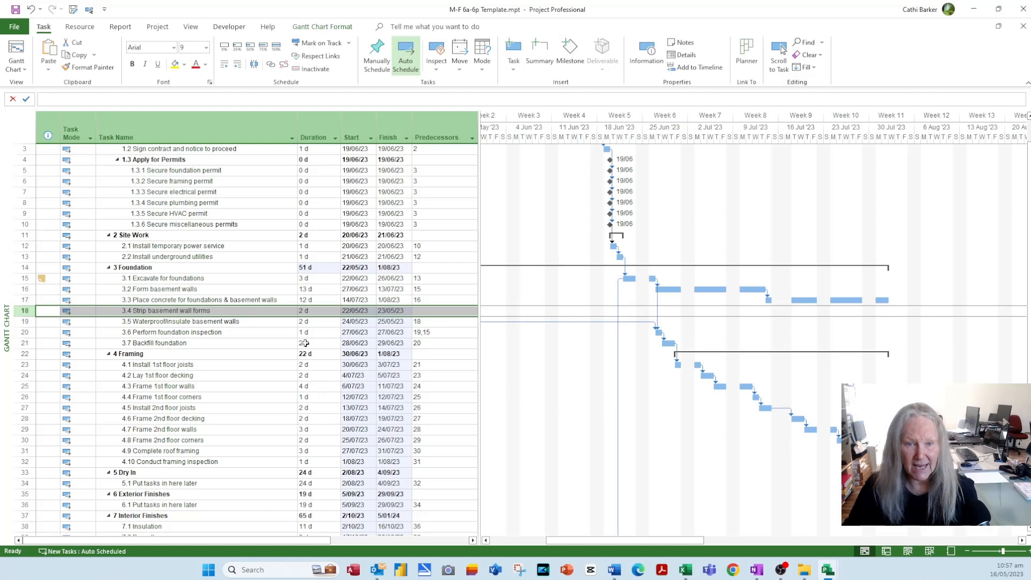
pyautogui.moveTo(247, 302); pyautogui.dragTo(245, 313)
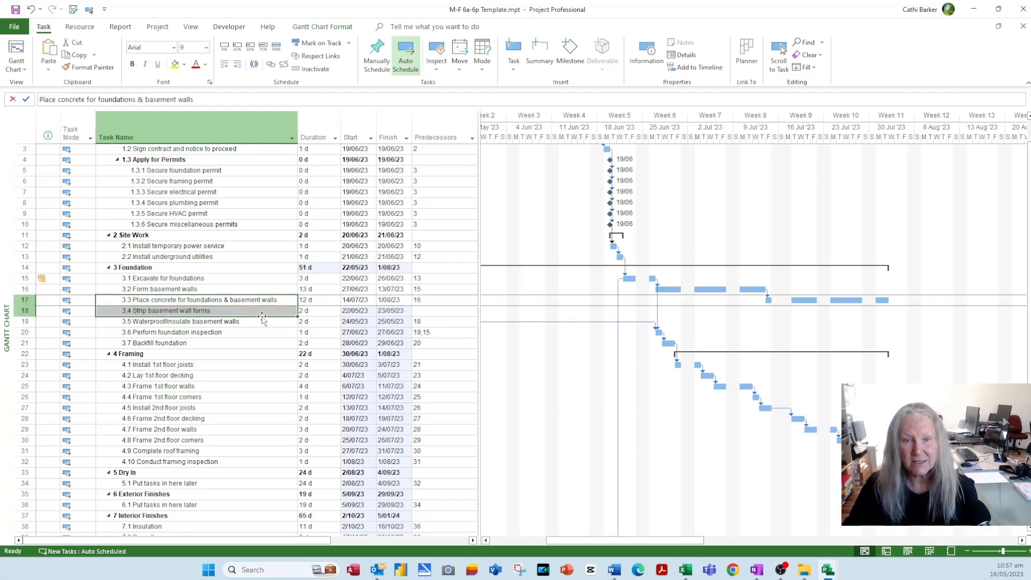
pyautogui.click(420, 312)
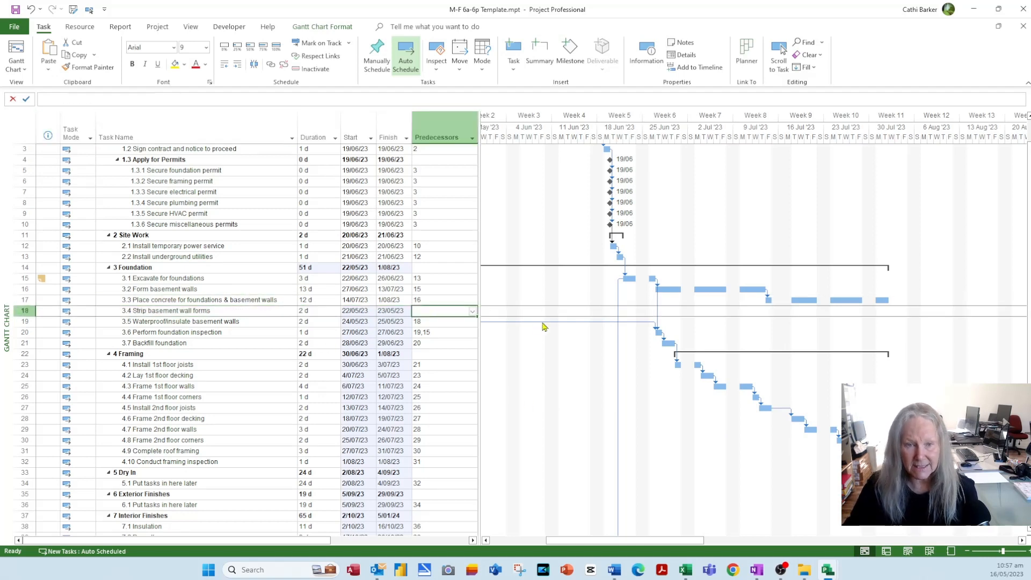
pyautogui.write('17')
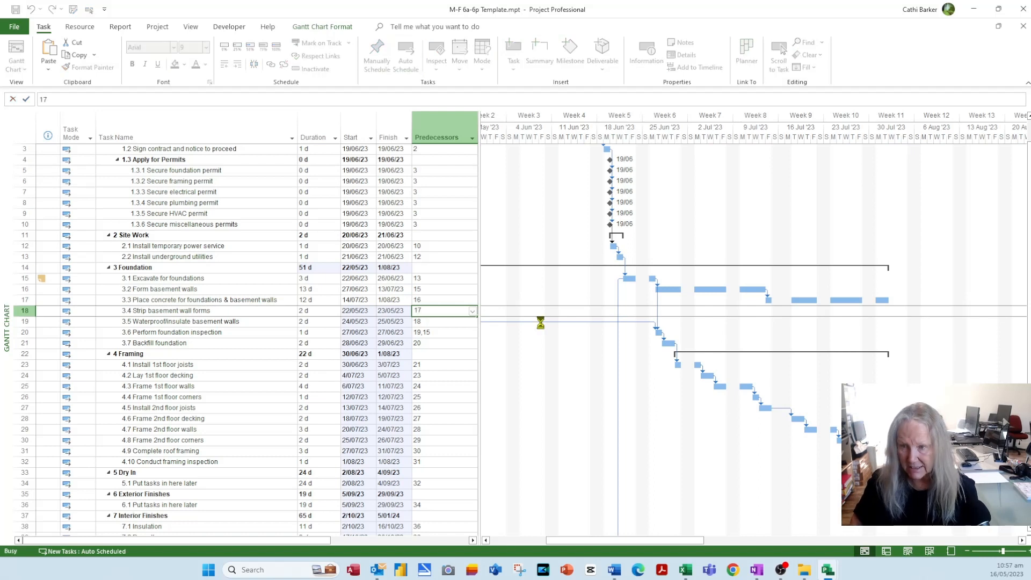
pyautogui.press('Return')
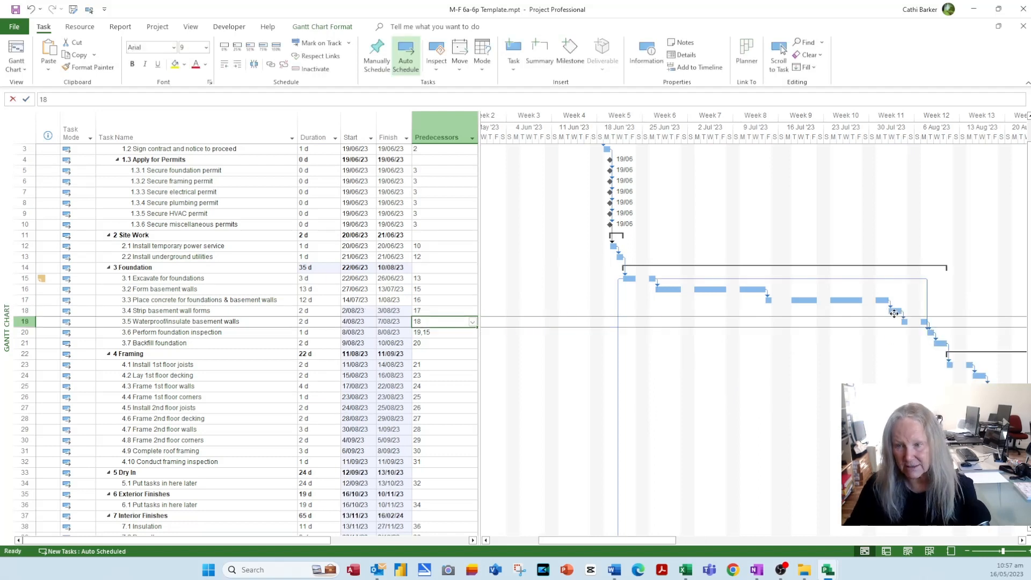
# Step: Add a 7-day lag to the "Strip basement wall forms" dependency by setting its predecessor to 17FS+7d
pyautogui.click(244, 310)
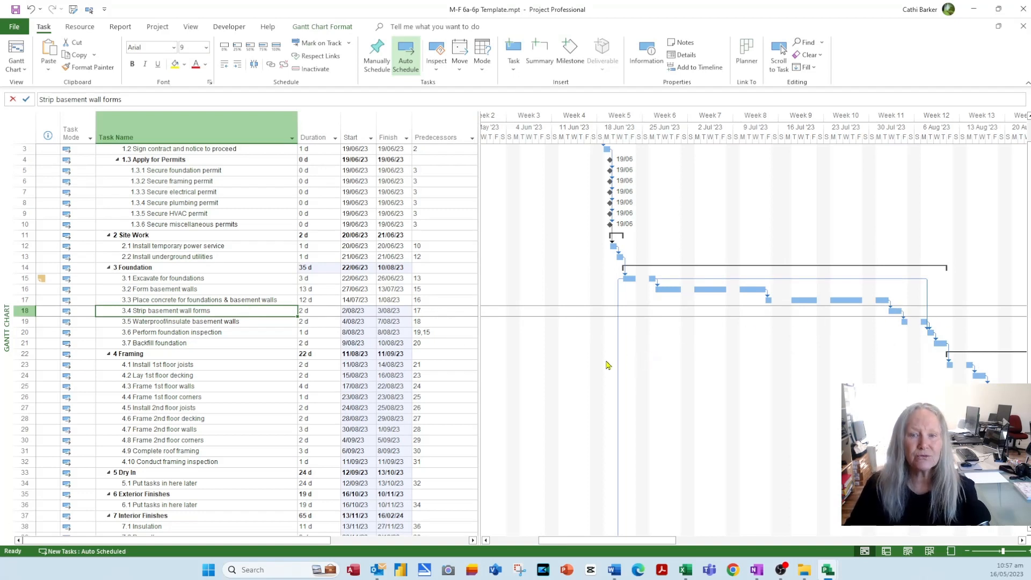
pyautogui.click(440, 310)
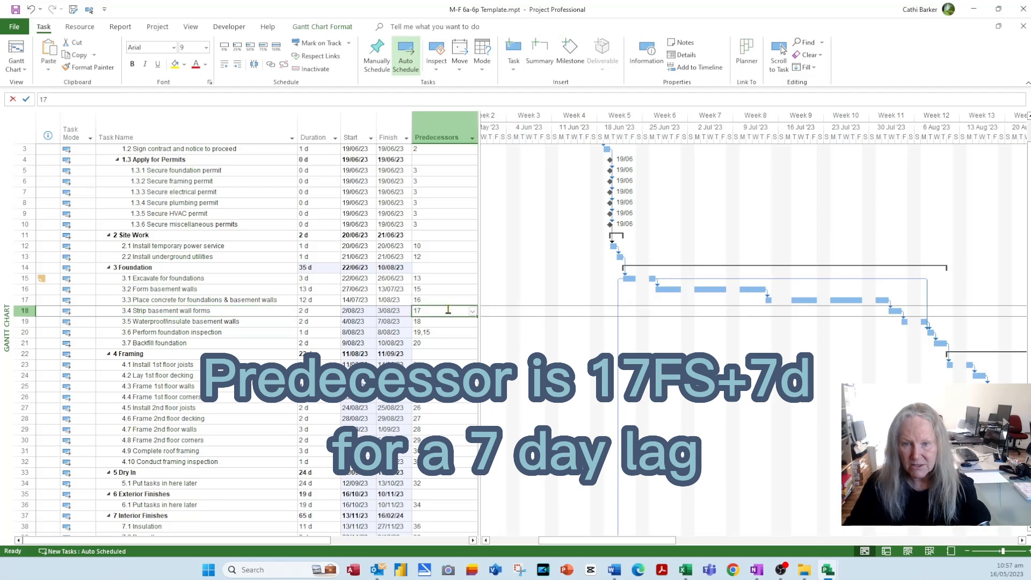
pyautogui.click(452, 310)
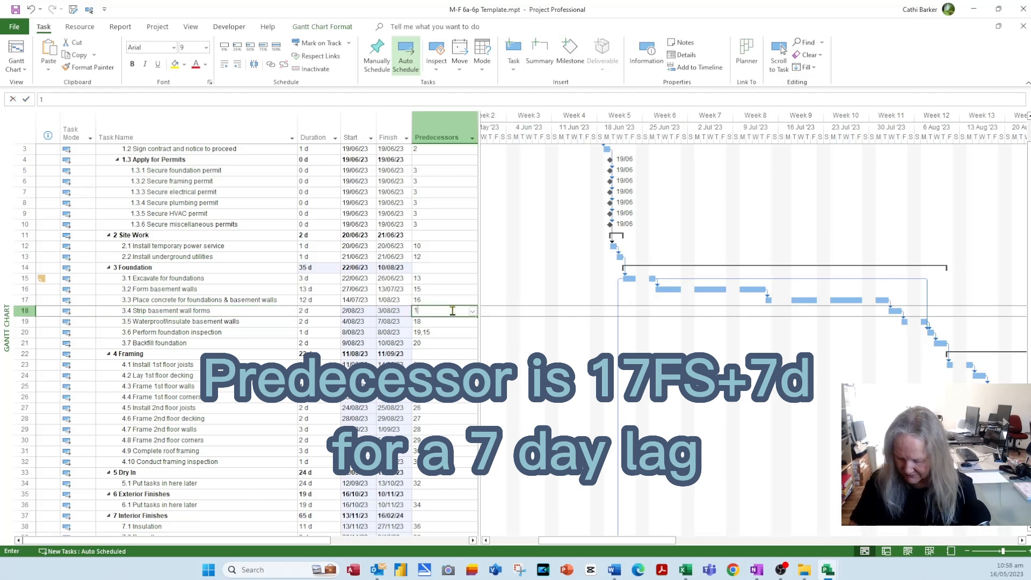
pyautogui.write('fs')
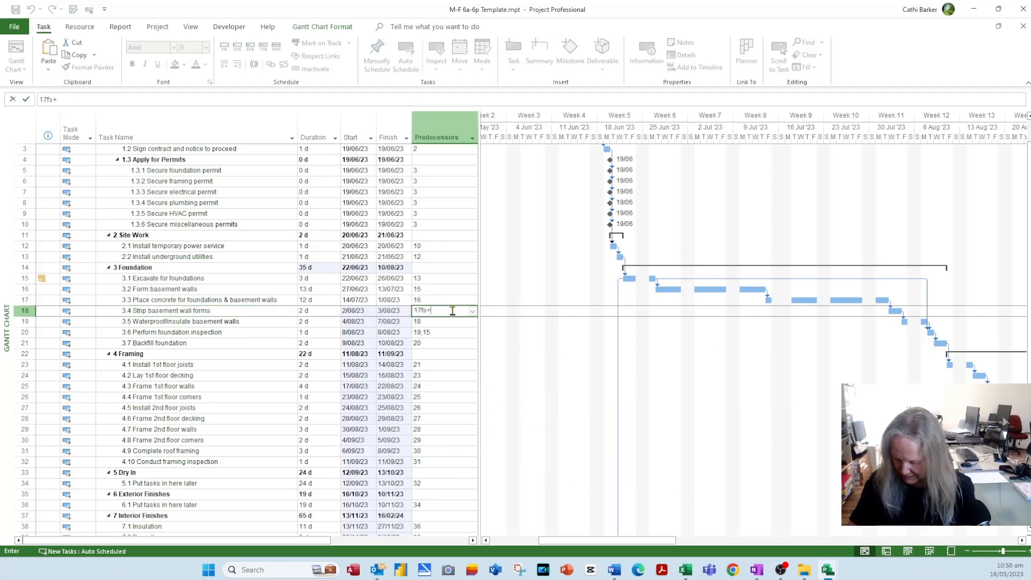
pyautogui.write('+7d')
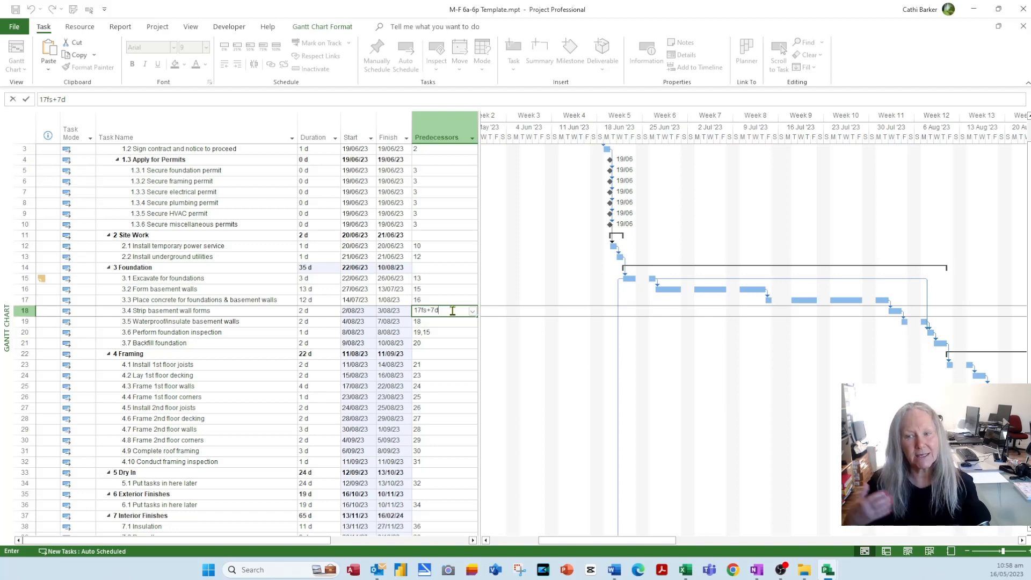
pyautogui.press('Return')
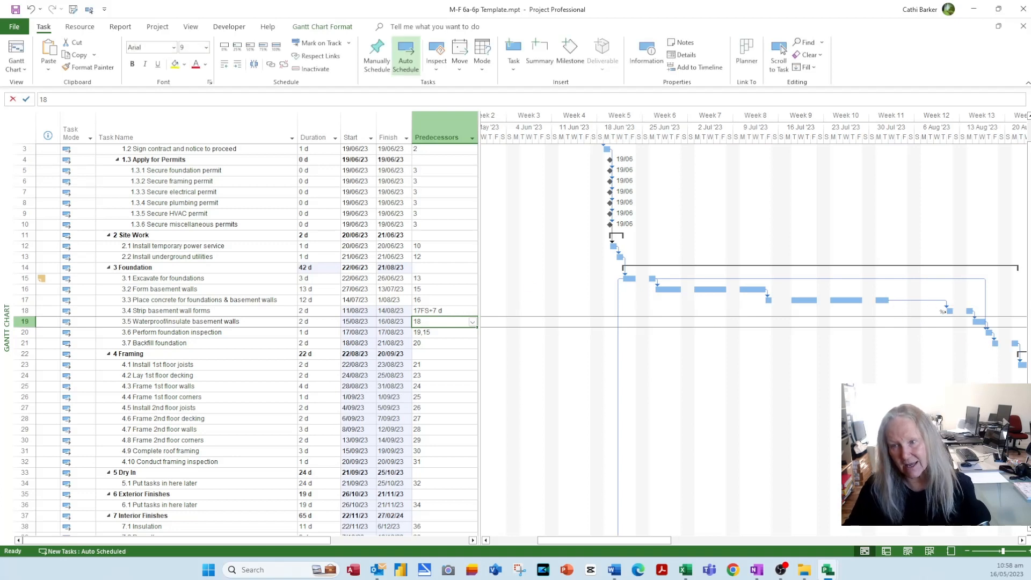
pyautogui.moveTo(896, 306)
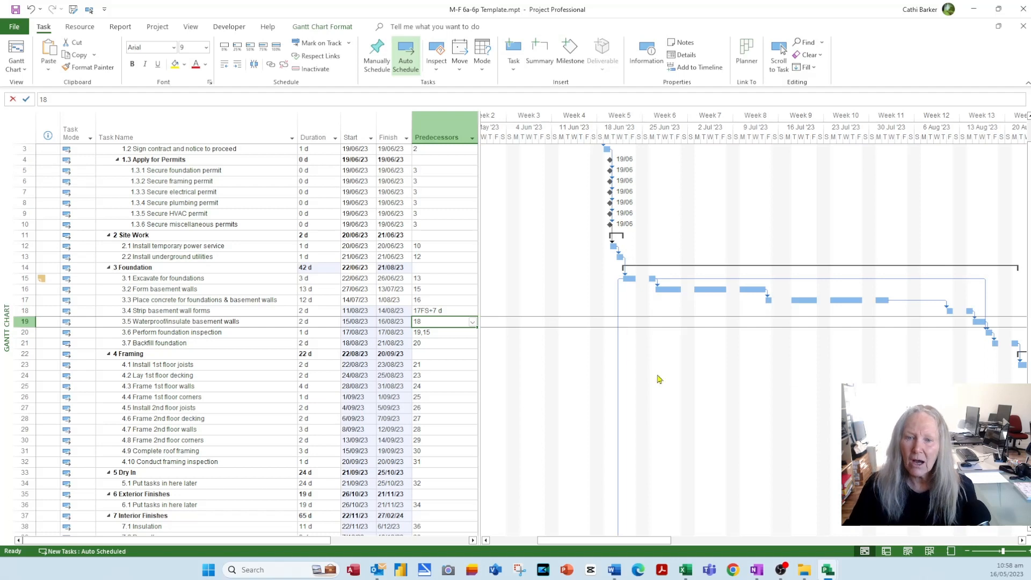
# Step: Change the lag on "Strip basement wall forms" to elapsed days, making the predecessor 17FS+7 ed
pyautogui.click(456, 312)
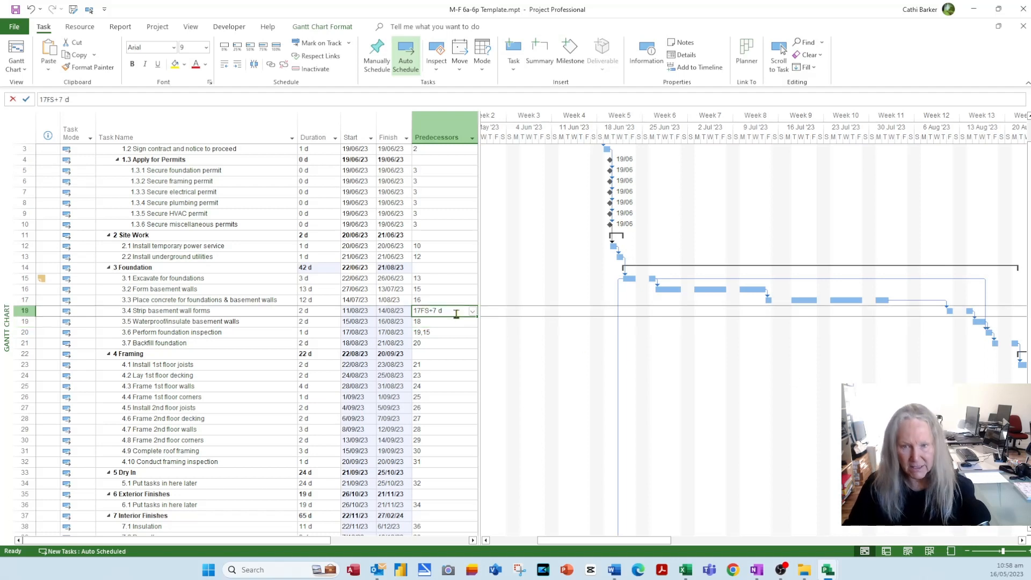
pyautogui.click(65, 99)
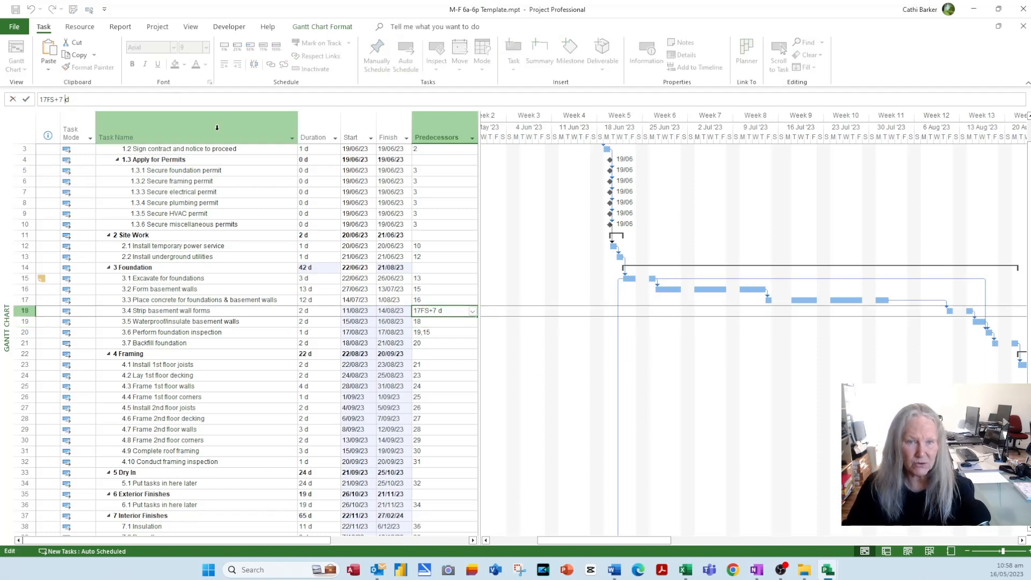
pyautogui.write('e')
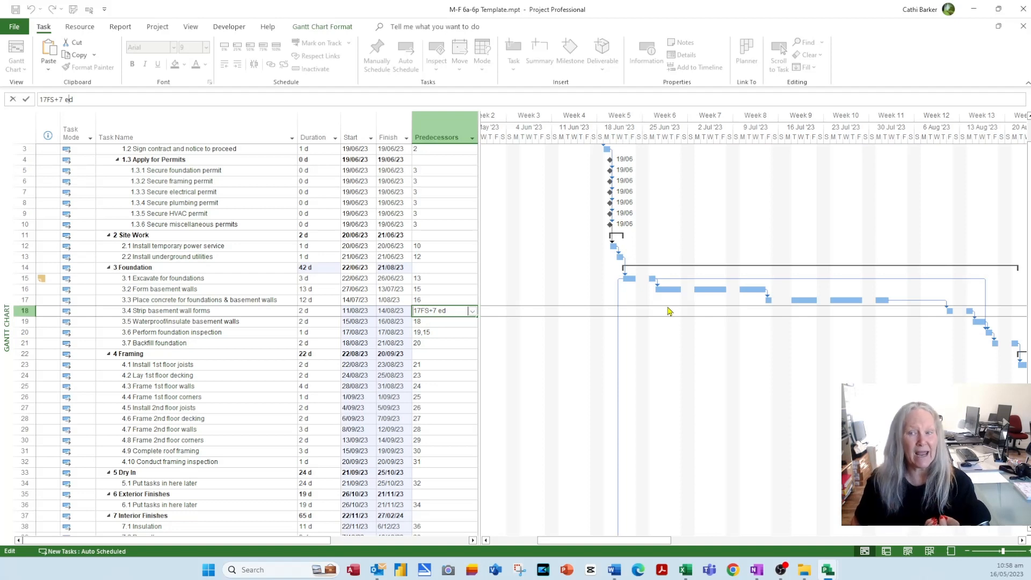
pyautogui.press('Return')
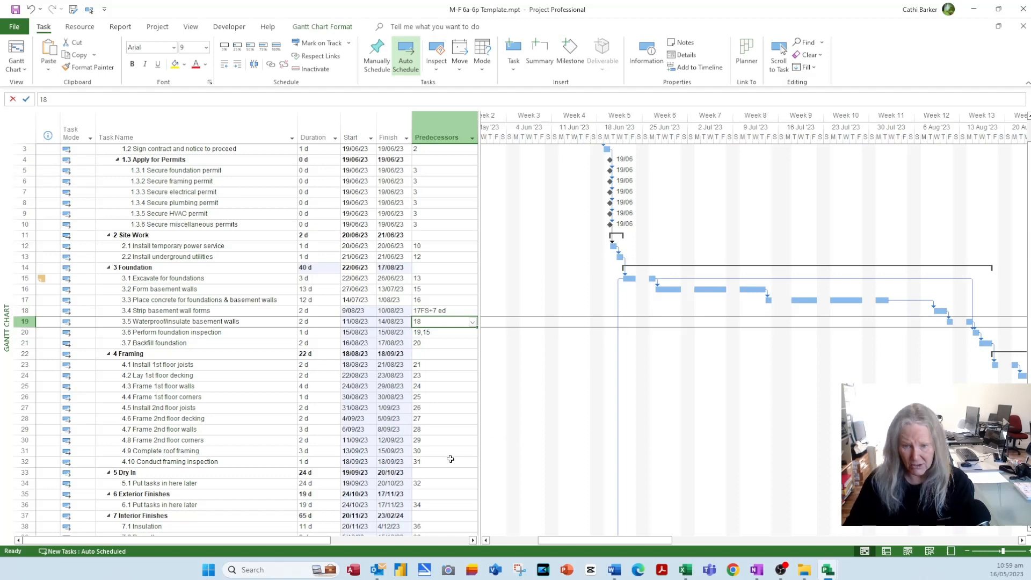
# Step: Give "Install backyard fence" a lag of 72 elapsed hours after the concrete driveway task, with predecessor 47FS+72eh
pyautogui.scroll(-5, 450, 459)
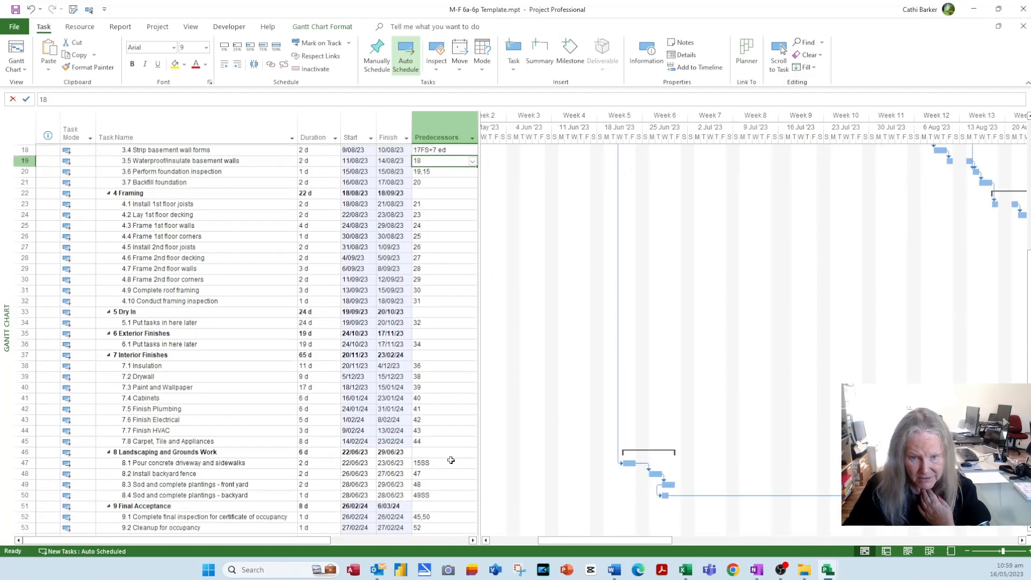
pyautogui.scroll(-2, 451, 460)
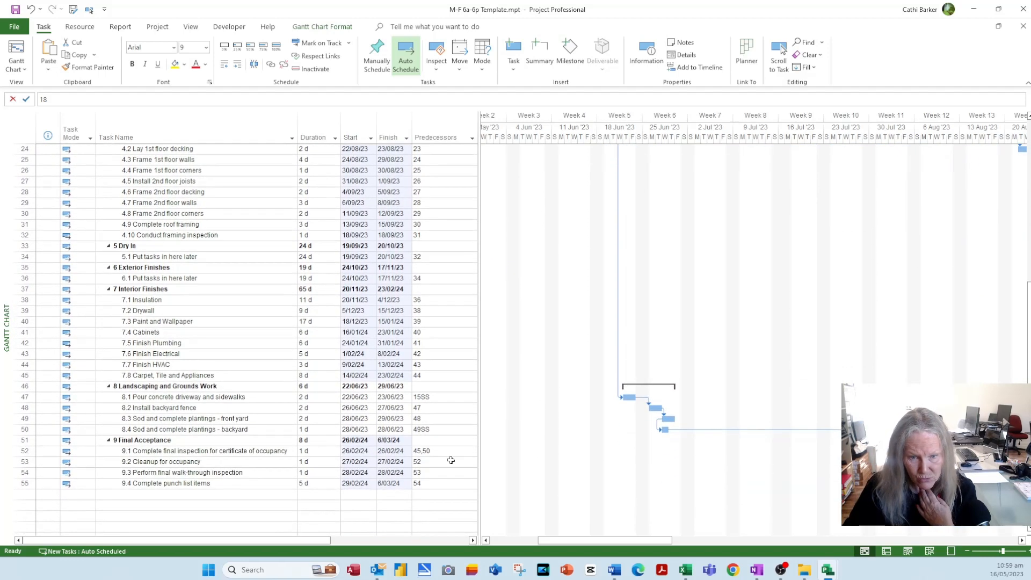
pyautogui.click(229, 398)
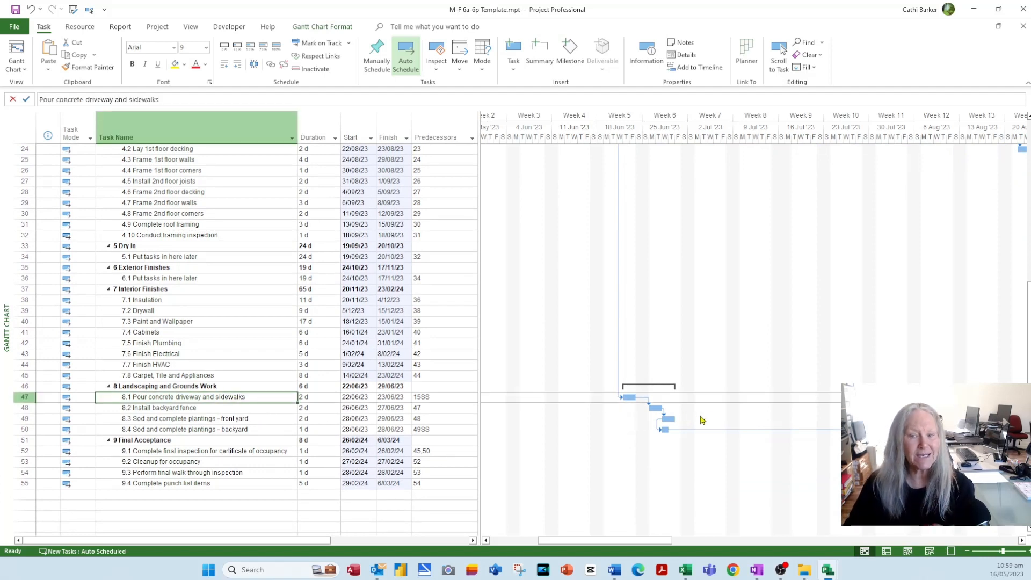
pyautogui.click(214, 409)
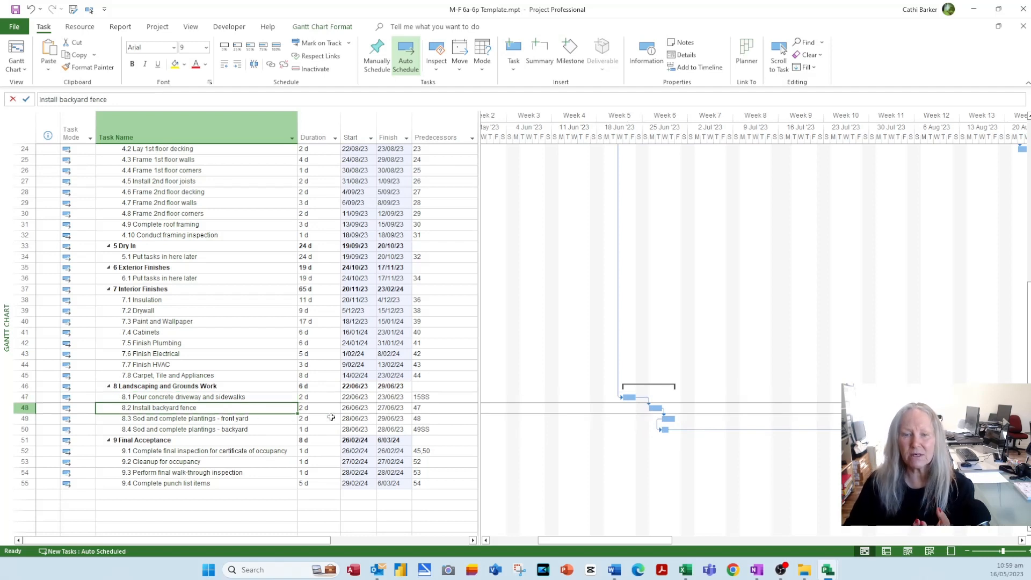
pyautogui.click(432, 409)
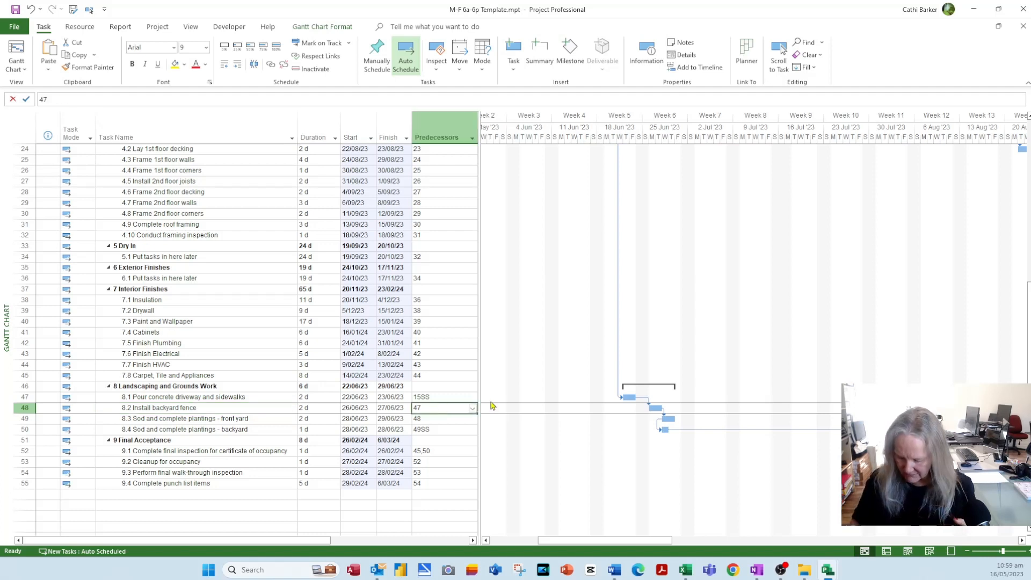
pyautogui.press('F2')
pyautogui.write('fs')
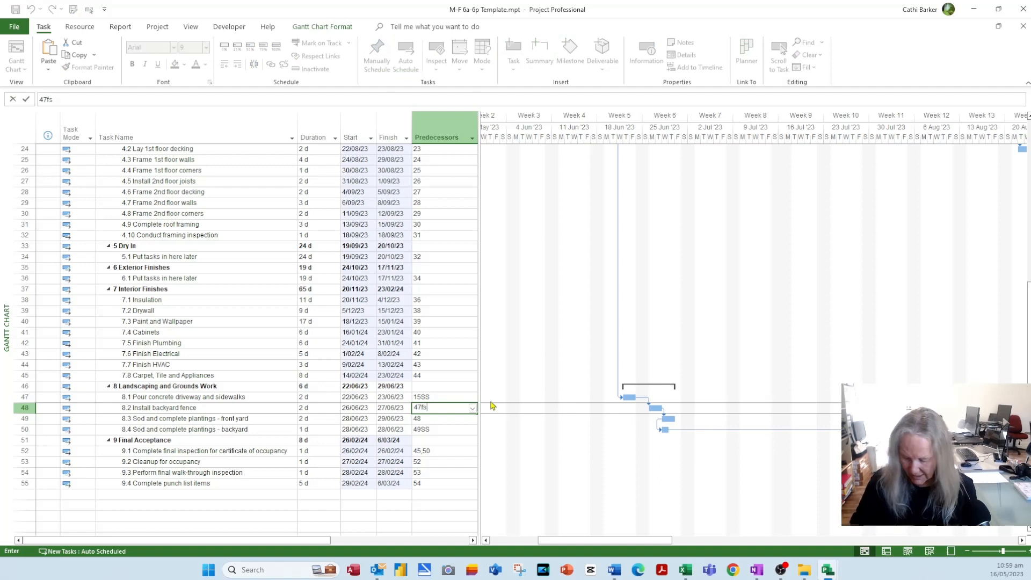
pyautogui.write('+72eh')
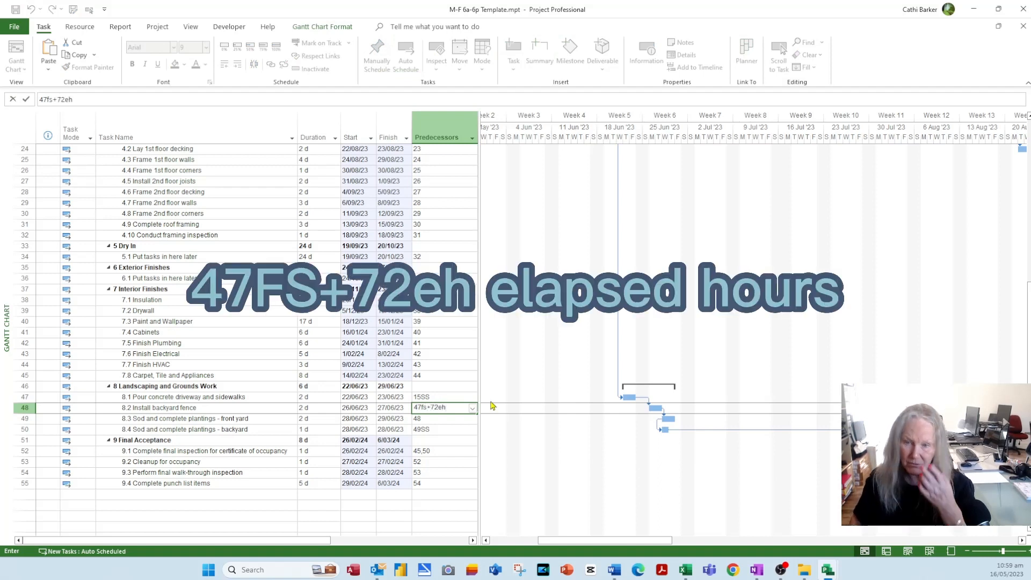
pyautogui.press('Return')
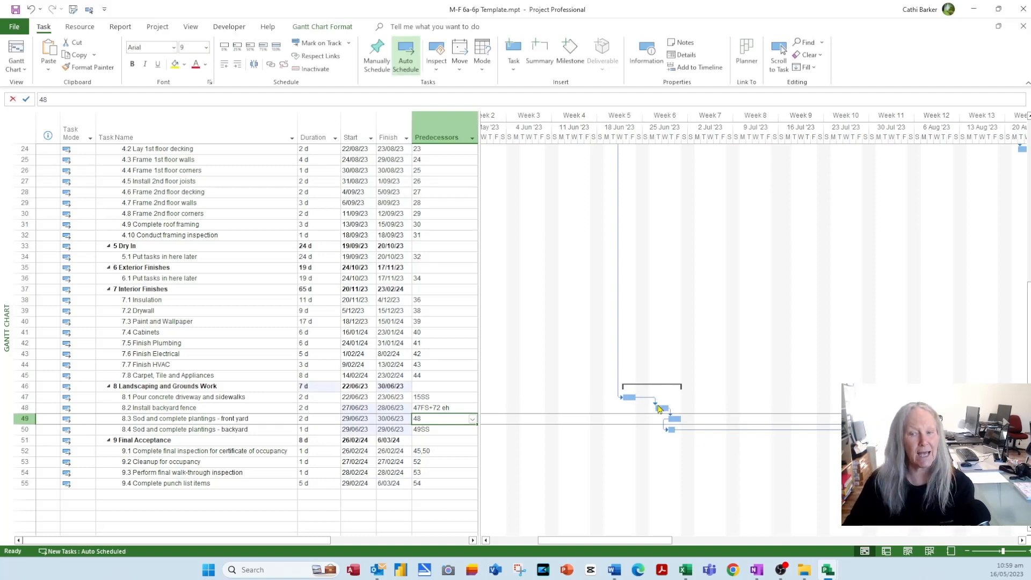
pyautogui.moveTo(650, 408)
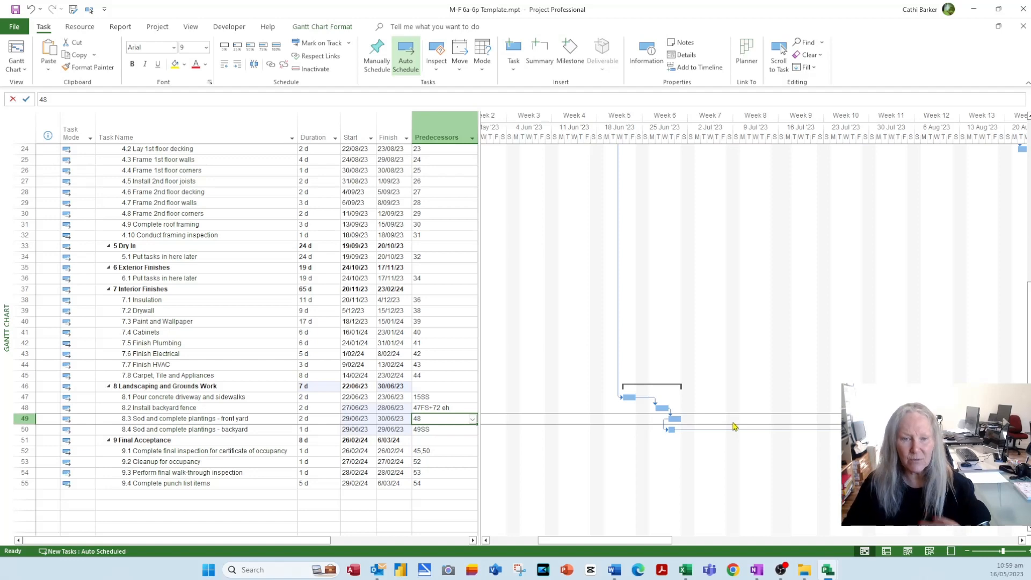
# Step: Give the "Cabinets" task a 2-day lead on "Paint and Wallpaper" by setting its predecessor to 40FS-2d, and show the overlap in the chart
pyautogui.scroll(2, 314, 472)
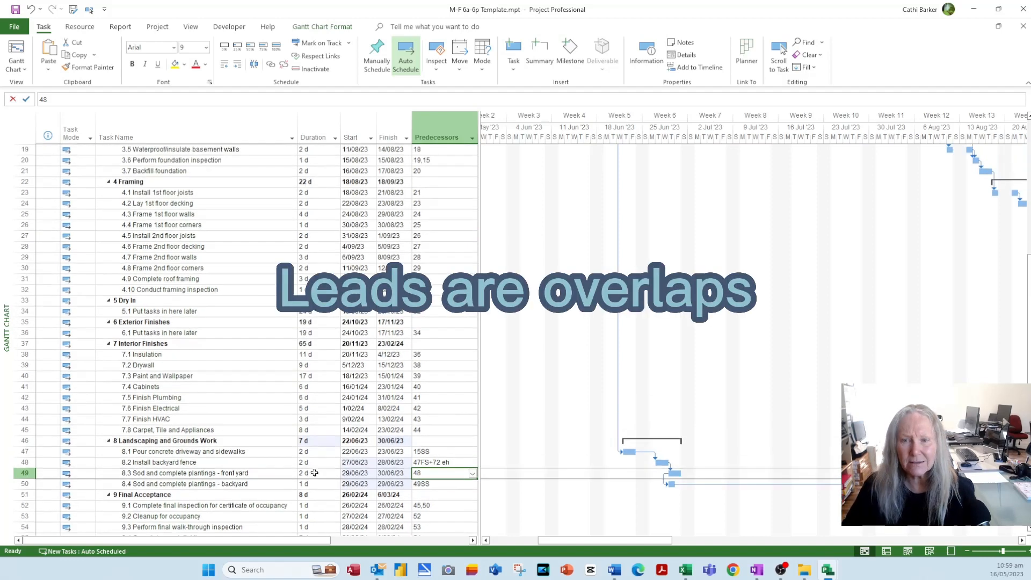
pyautogui.scroll(3, 314, 473)
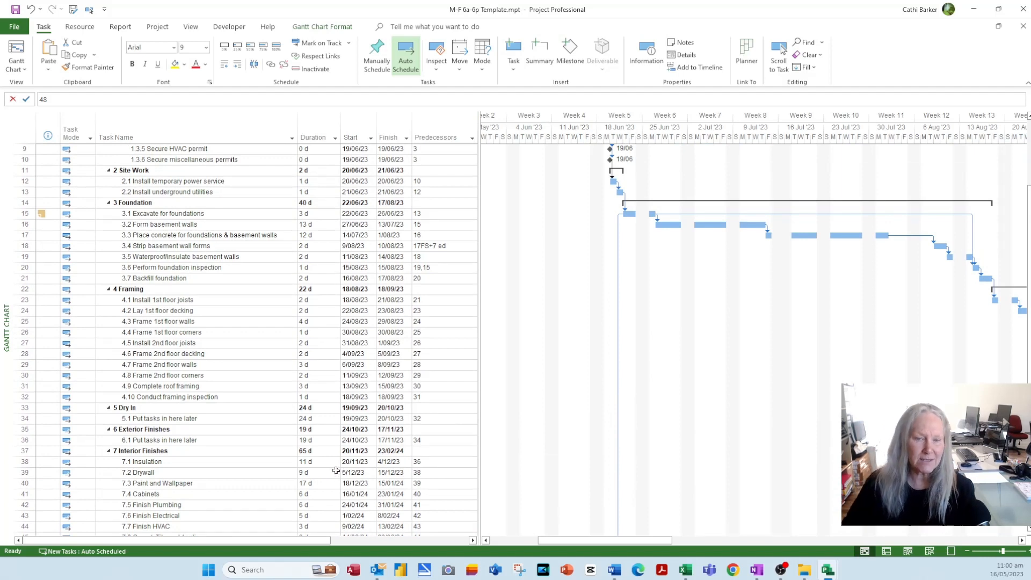
pyautogui.scroll(-2, 336, 470)
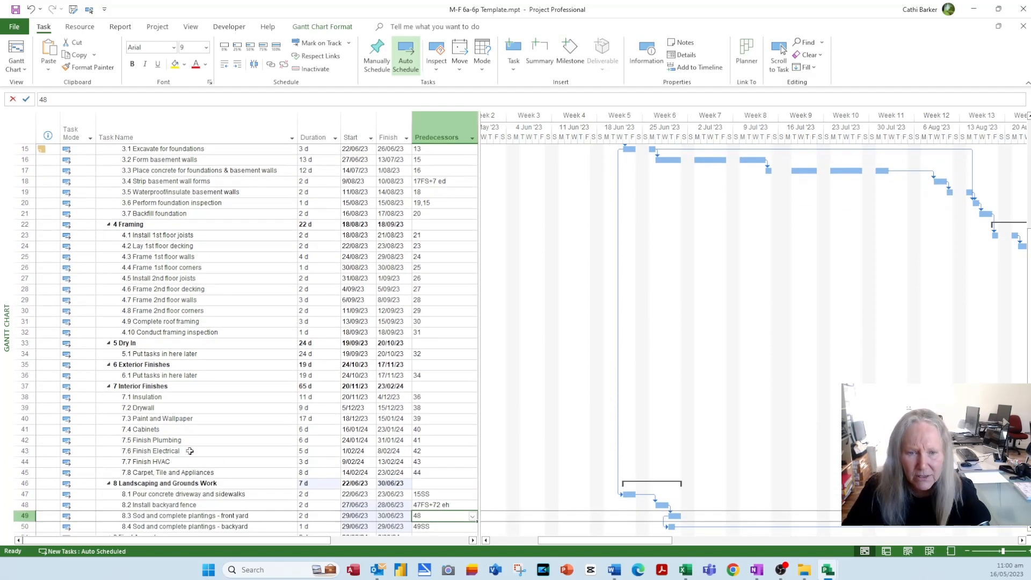
pyautogui.click(167, 430)
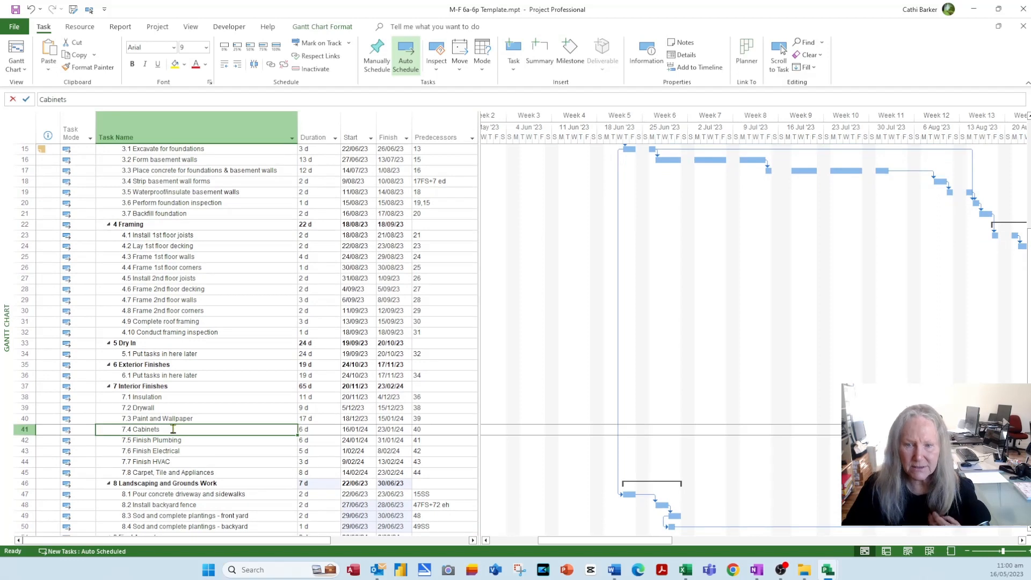
pyautogui.click(90, 9)
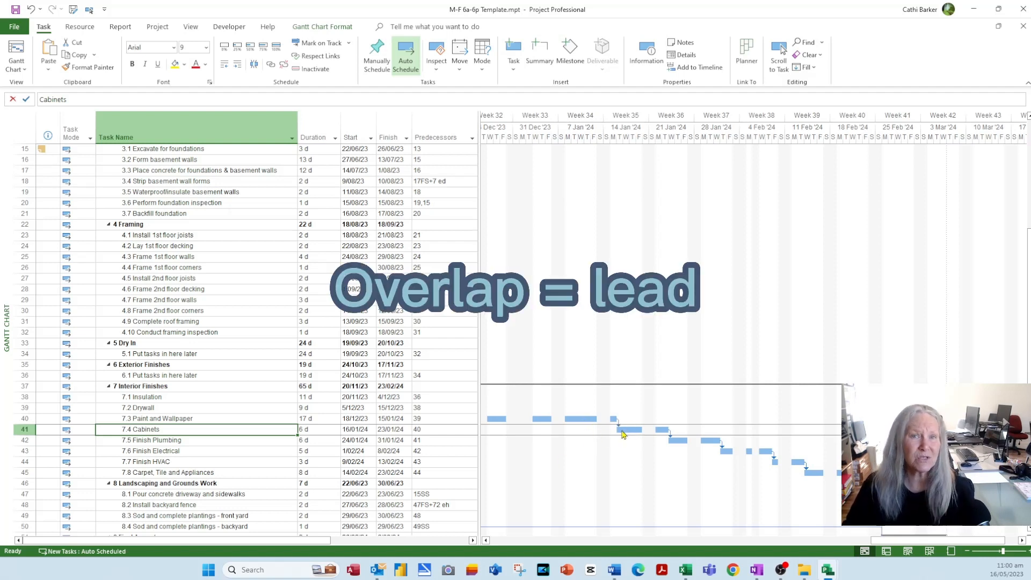
pyautogui.click(439, 431)
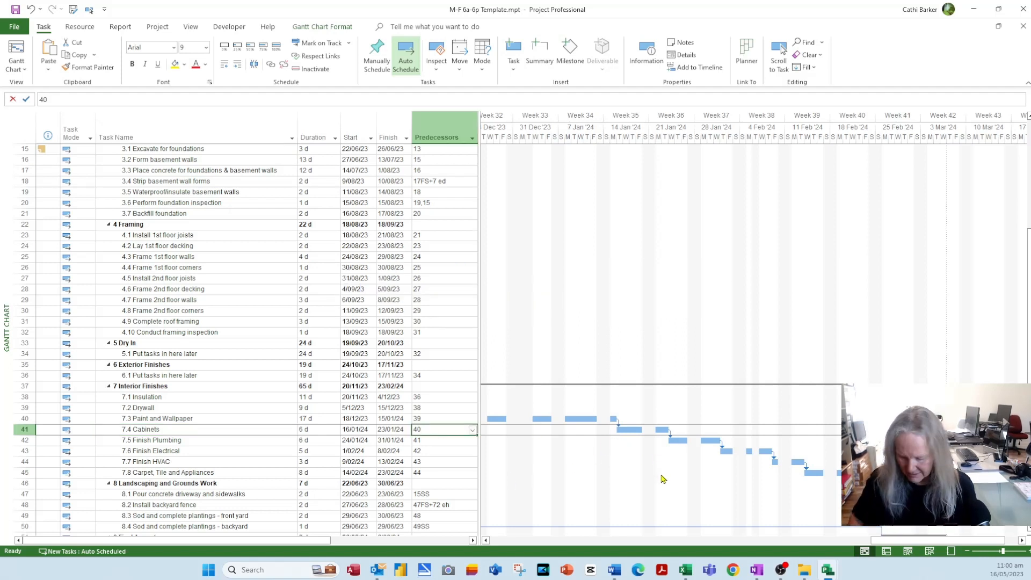
pyautogui.press('F2')
pyautogui.write('fs-2')
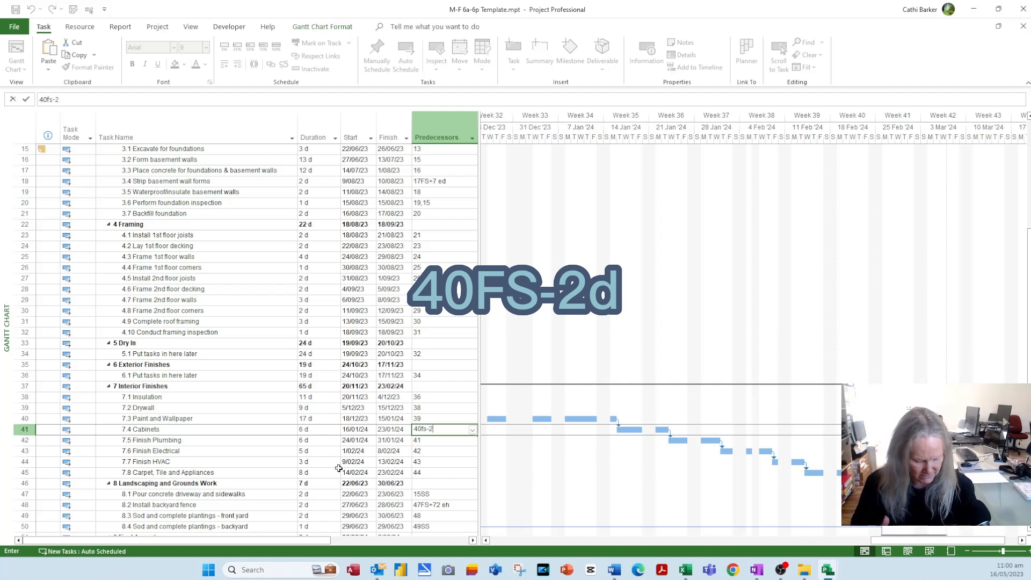
pyautogui.write('d')
pyautogui.press('Return')
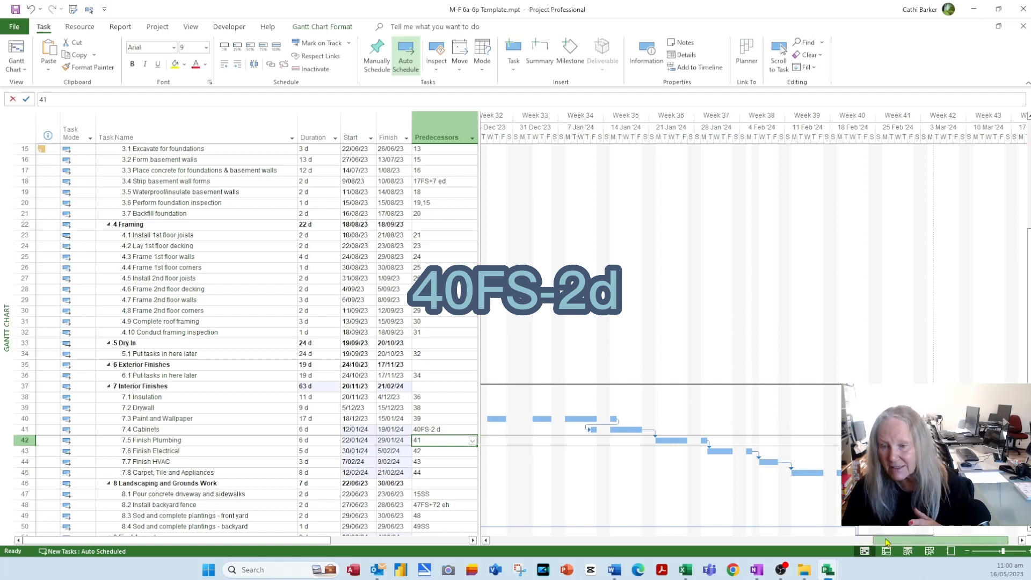
pyautogui.moveTo(886, 542); pyautogui.dragTo(846, 542)
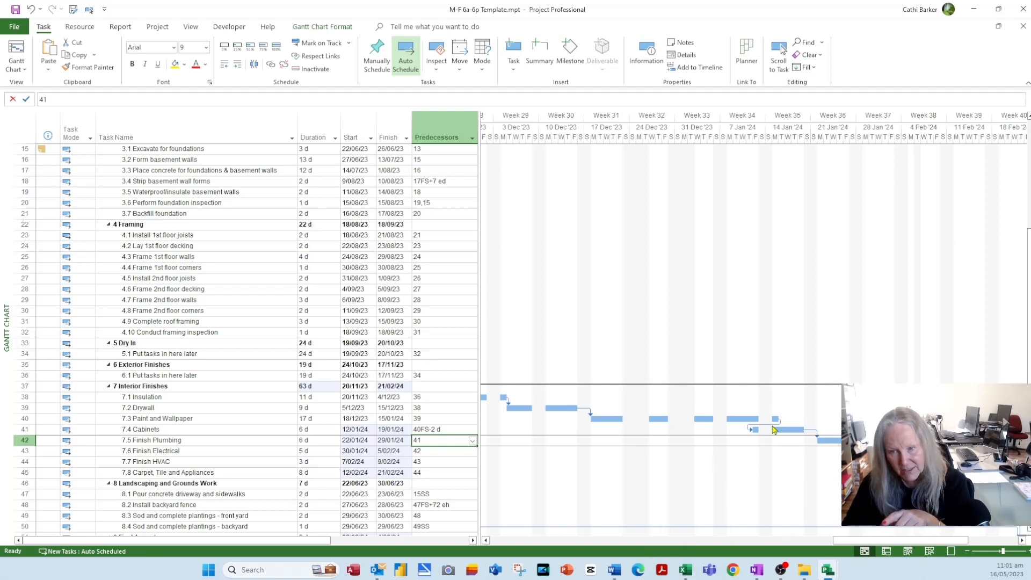
# Step: Link "Cabinets" to "Paint and Wallpaper" as start-to-start with a 15-day lag, using predecessor 40SS+15 d
pyautogui.moveTo(779, 418)
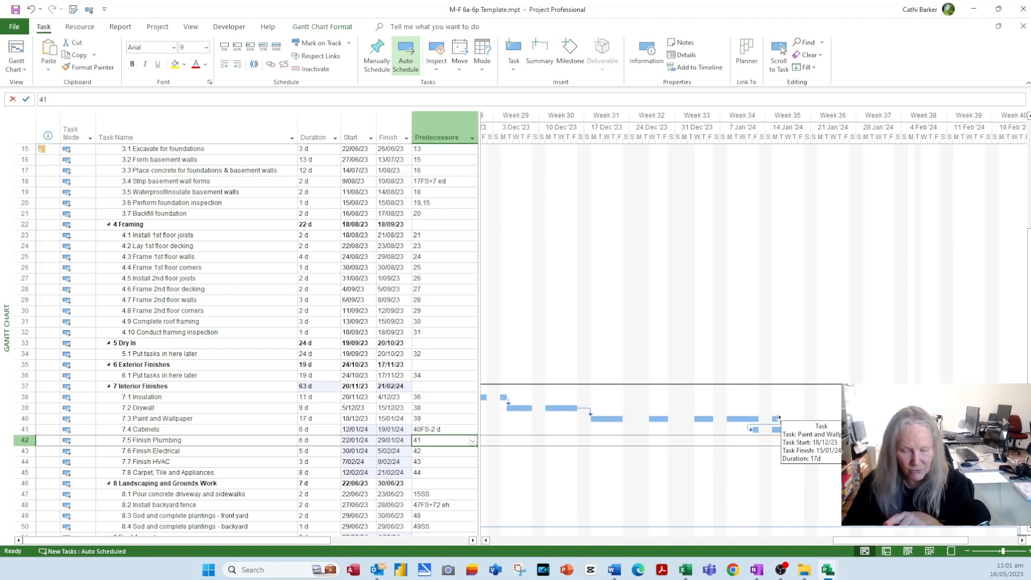
pyautogui.click(448, 429)
pyautogui.write('40')
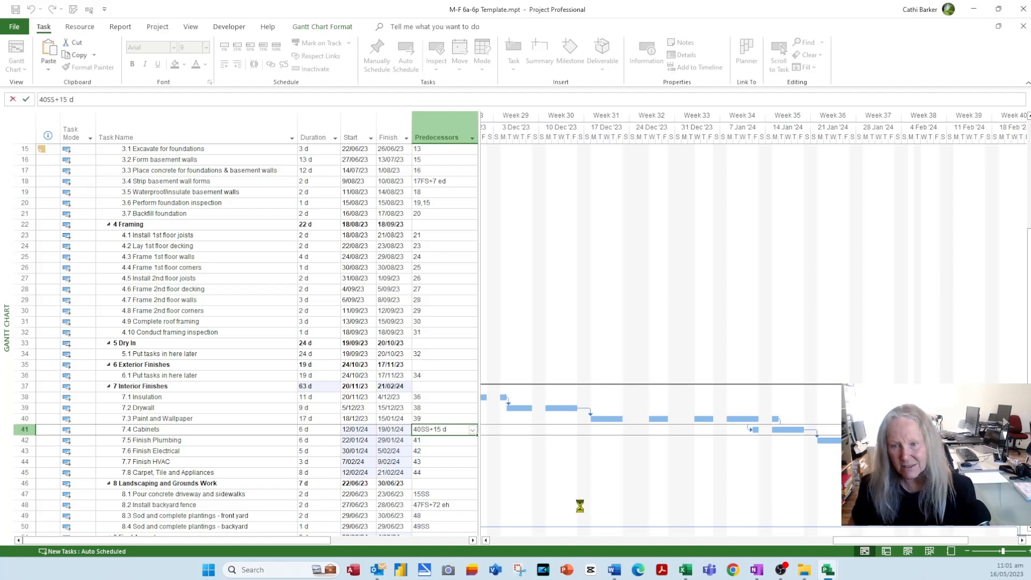
pyautogui.press('Return')
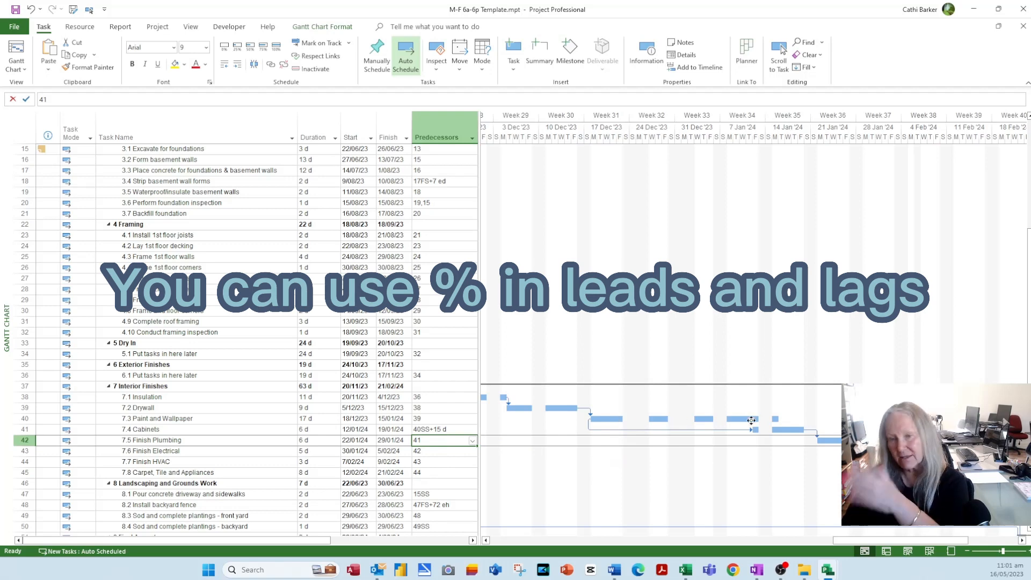
# Step: Change the start-to-start lag on "Cabinets" to a percentage, making its predecessor 40SS+80%
pyautogui.click(448, 429)
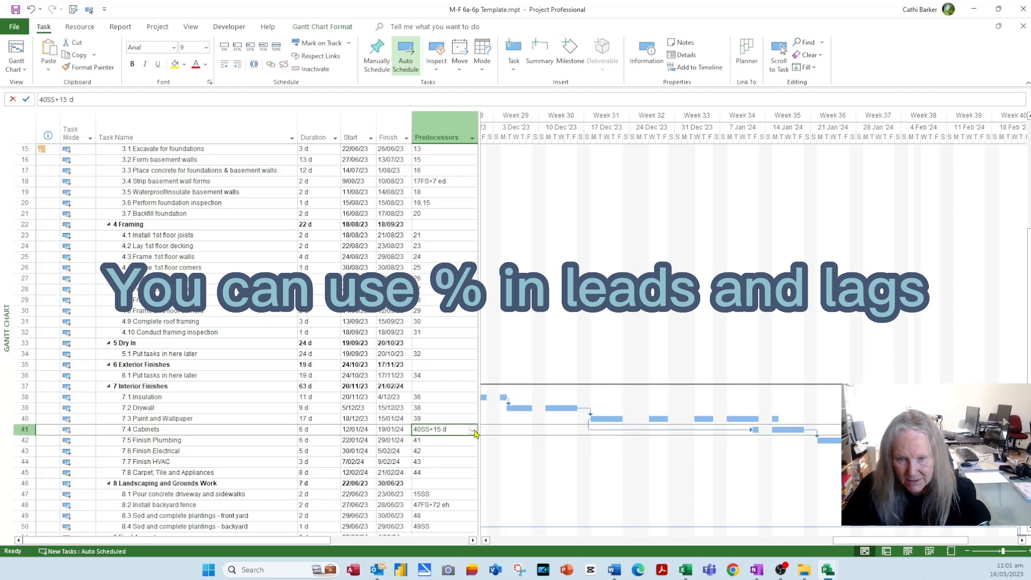
pyautogui.click(474, 433)
pyautogui.hotkey('shift', 'Left')
pyautogui.hotkey('shift', 'Left')
pyautogui.hotkey('shift', 'Left')
pyautogui.hotkey('shift', 'Left')
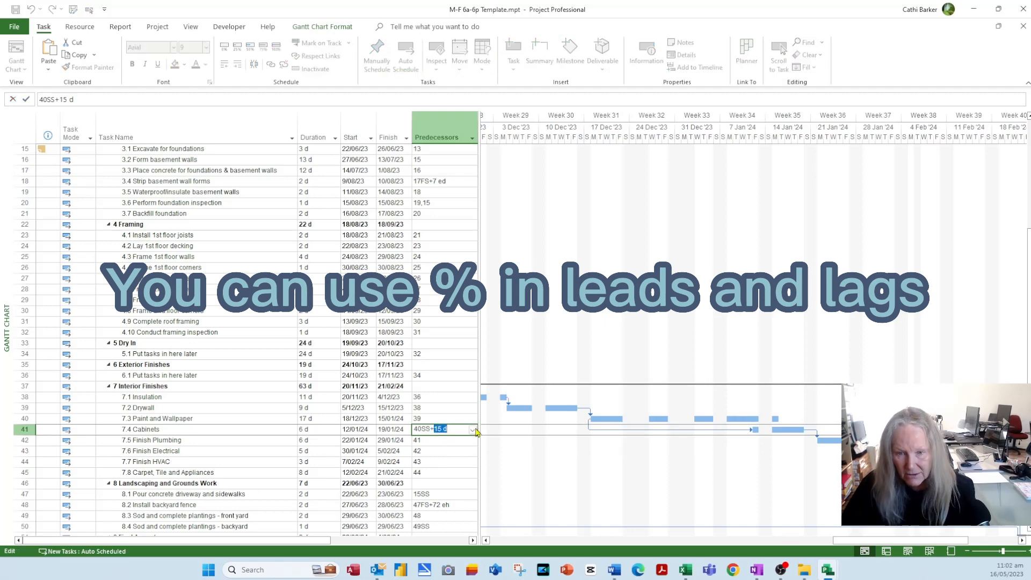
pyautogui.write('80%')
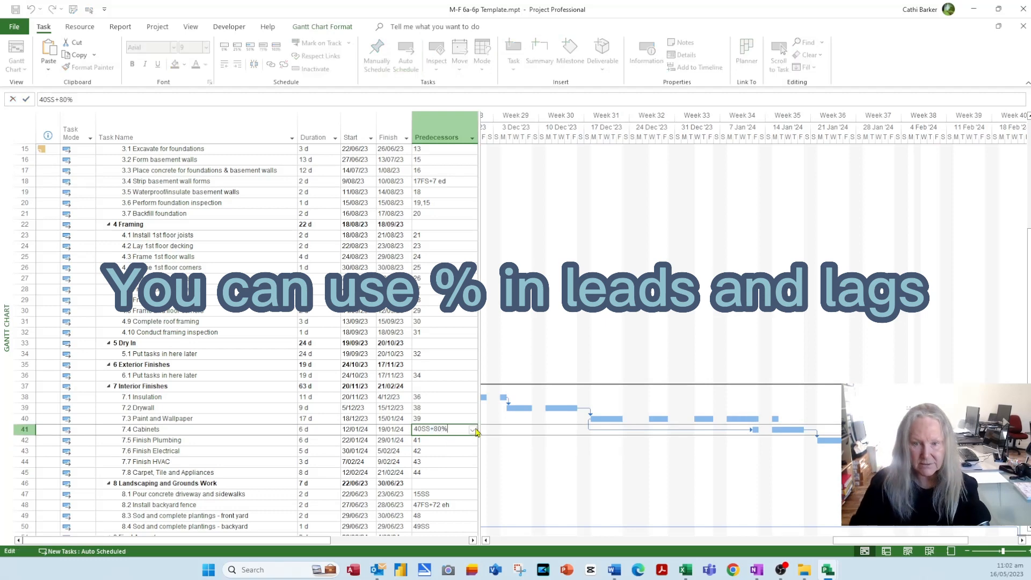
pyautogui.press('Return')
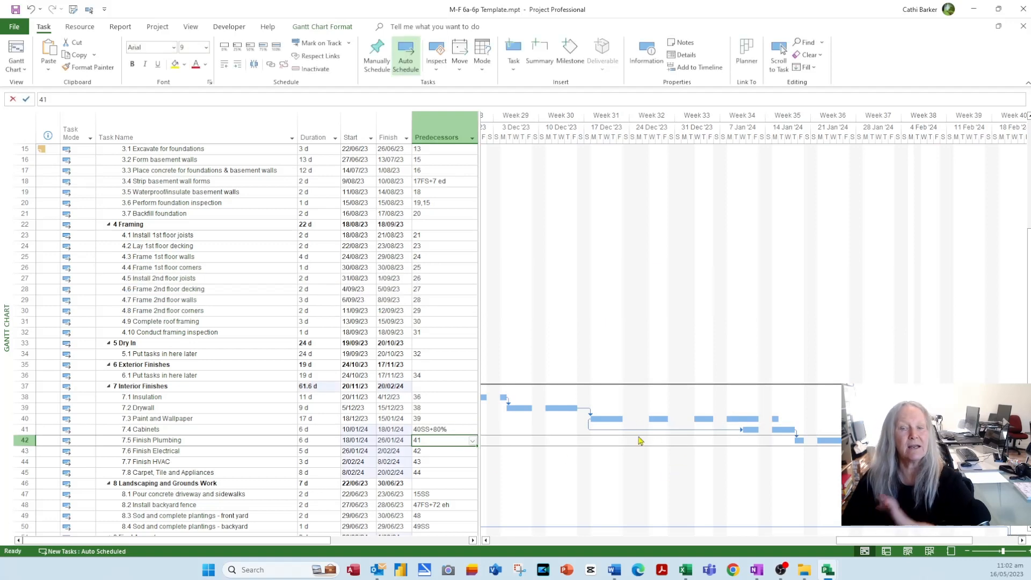
pyautogui.click(229, 419)
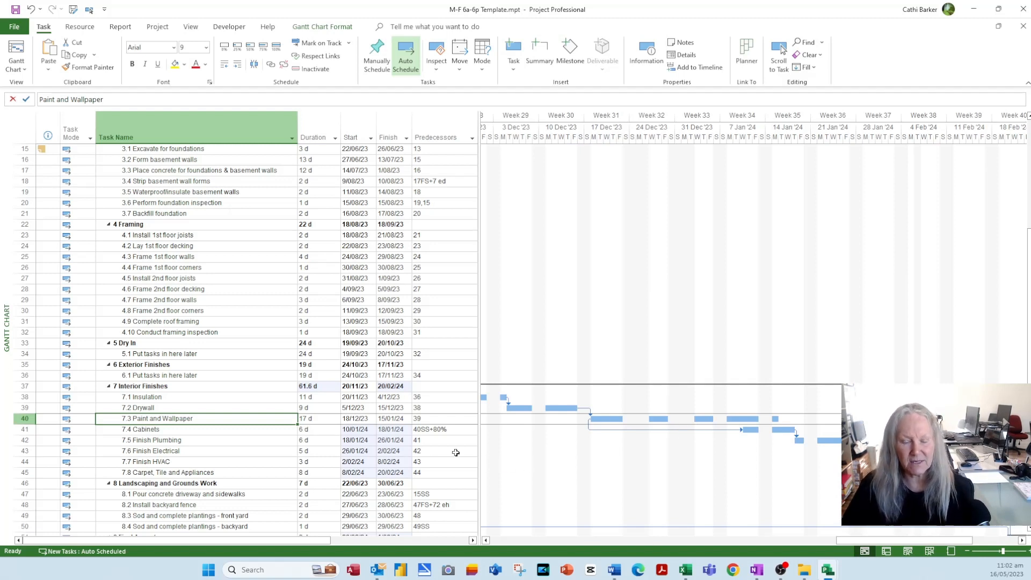
pyautogui.click(252, 437)
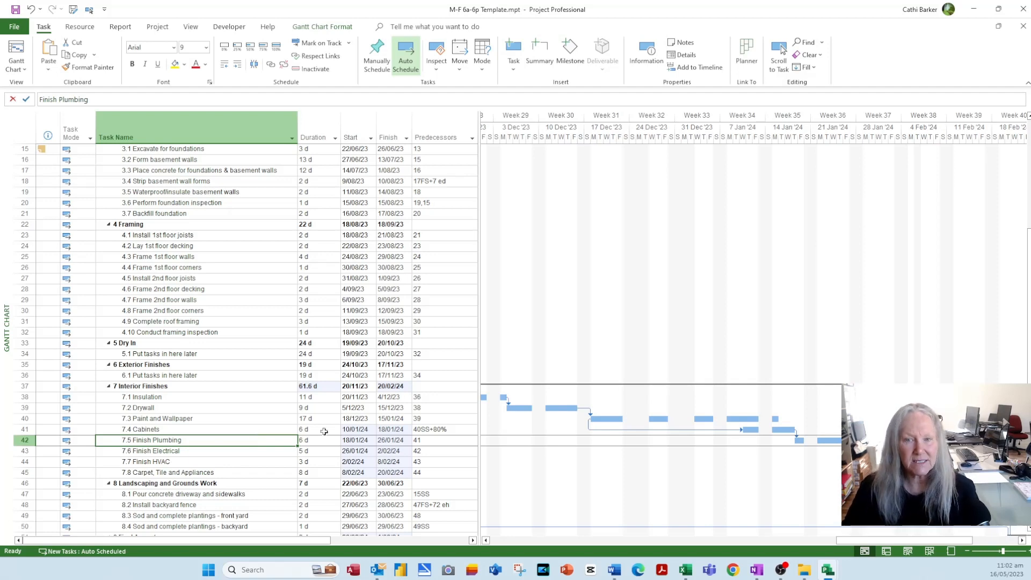
# Step: Set the start date of "Perform final walk-through inspection" to 23/02/24 and check its indicator
pyautogui.scroll(-4, 378, 431)
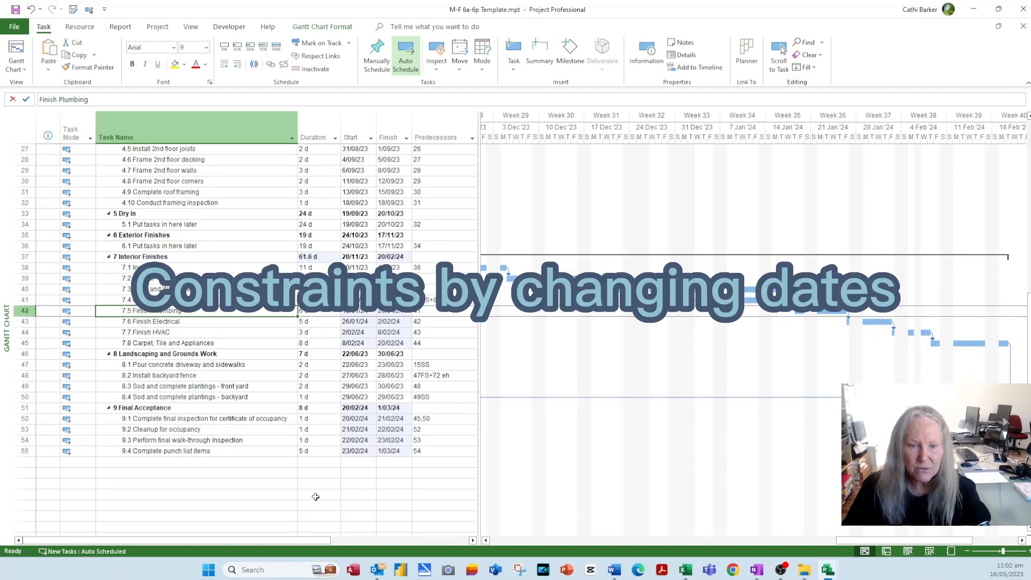
pyautogui.click(352, 441)
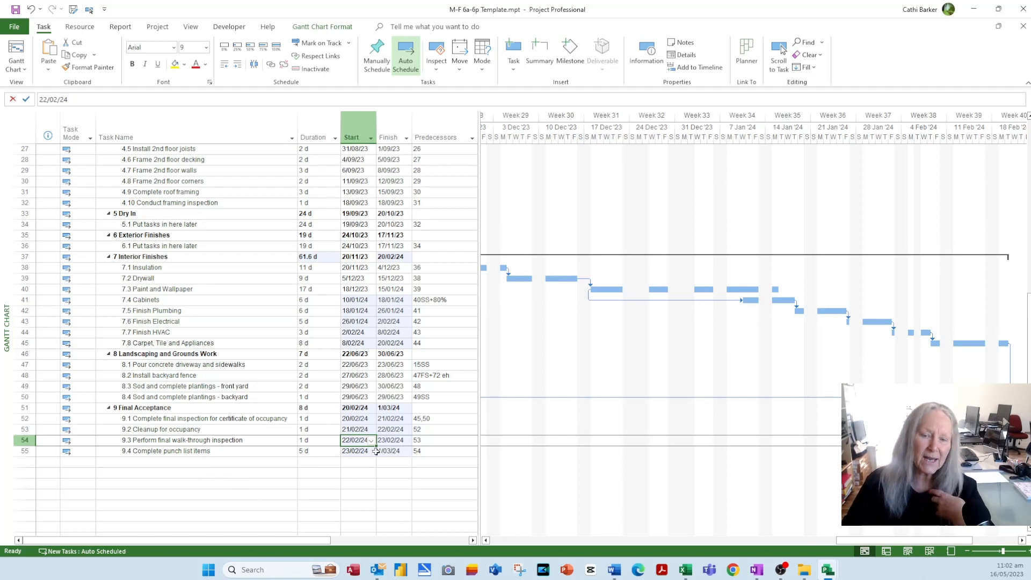
pyautogui.click(371, 440)
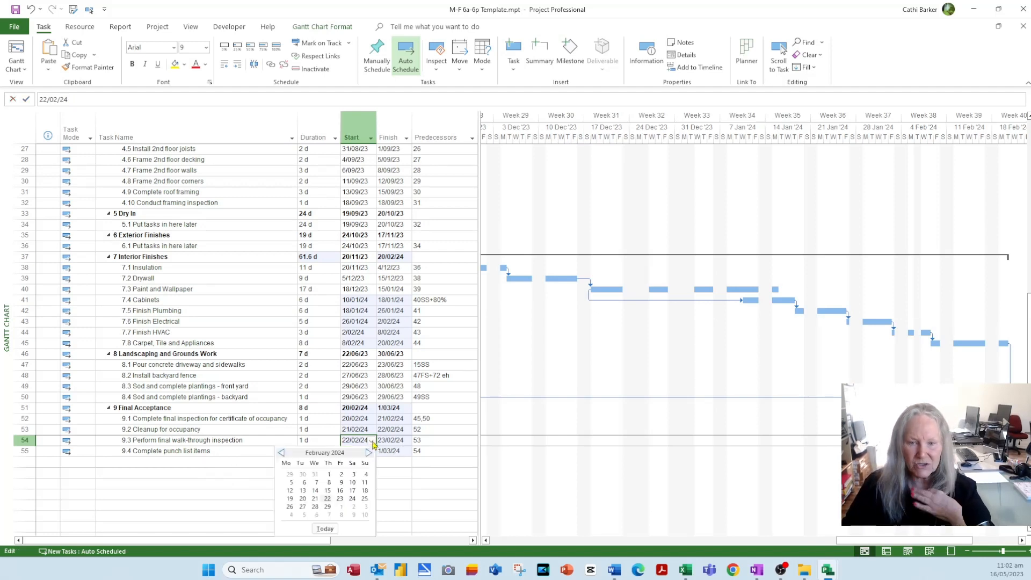
pyautogui.click(339, 498)
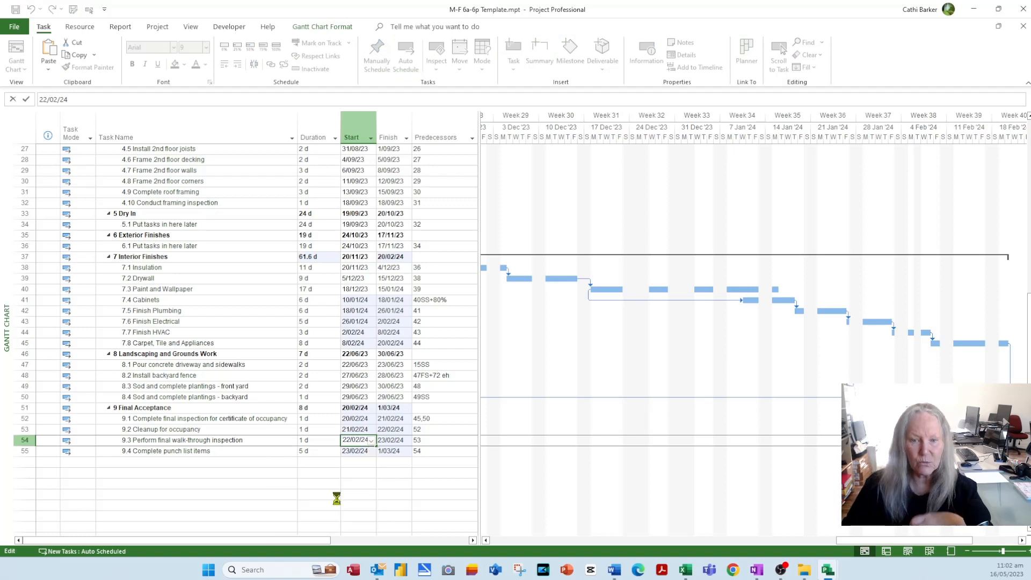
pyautogui.click(357, 451)
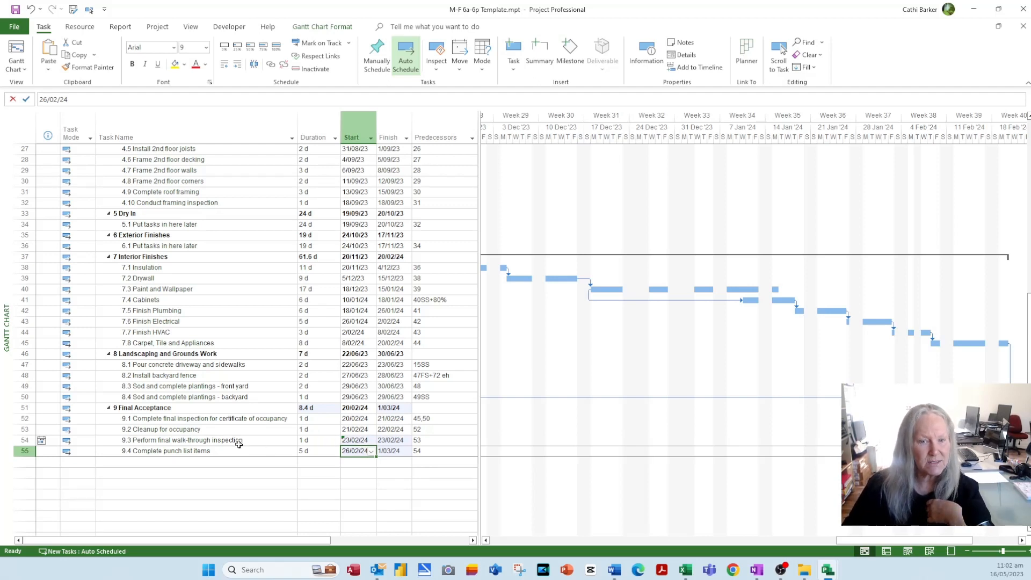
pyautogui.moveTo(42, 441)
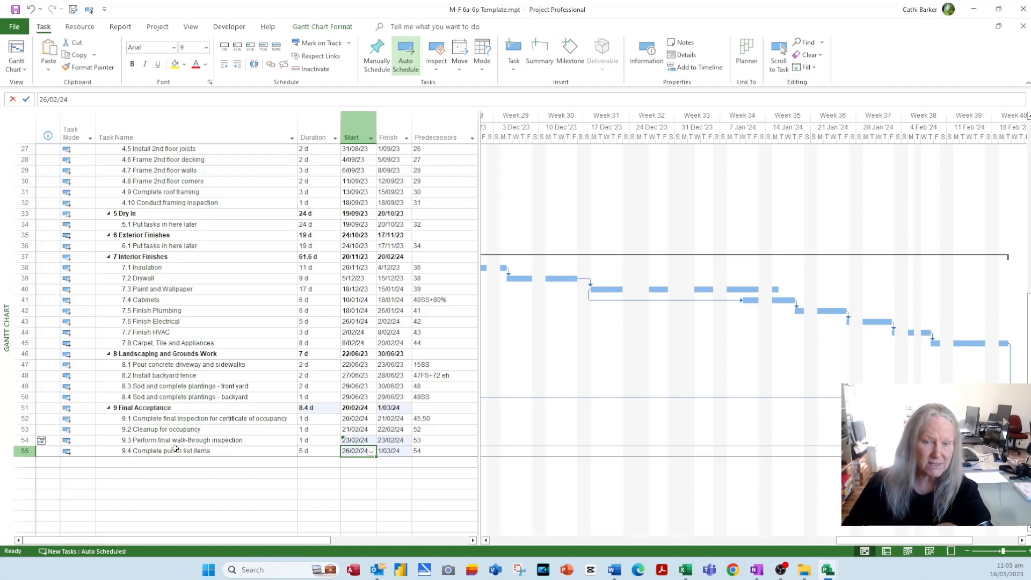
# Step: Remove the date constraint from "Perform final walk-through inspection" by setting its constraint type to As Soon As Possible
pyautogui.click(230, 442)
pyautogui.doubleClick(232, 447)
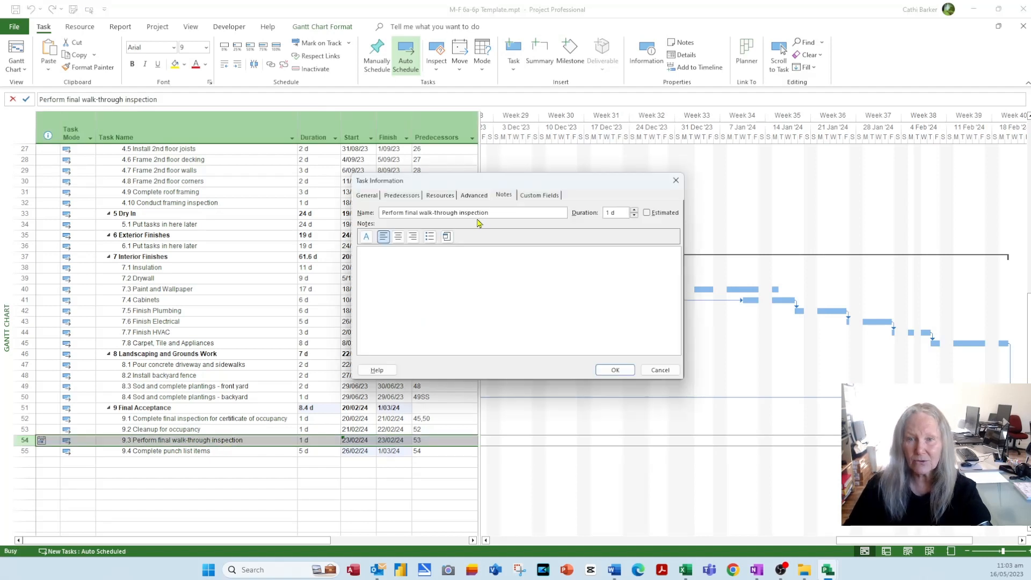
pyautogui.click(482, 195)
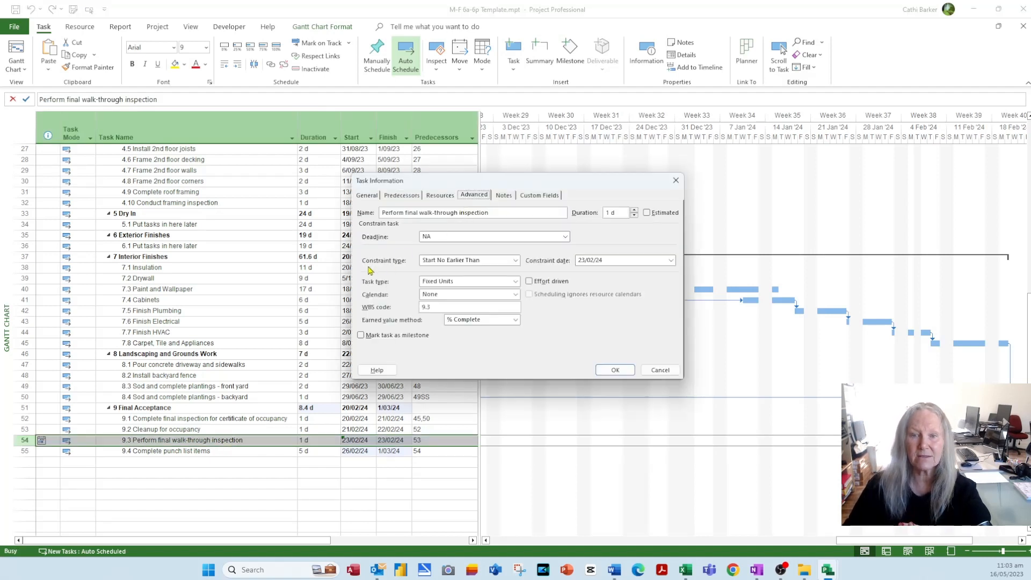
pyautogui.click(514, 260)
pyautogui.click(492, 278)
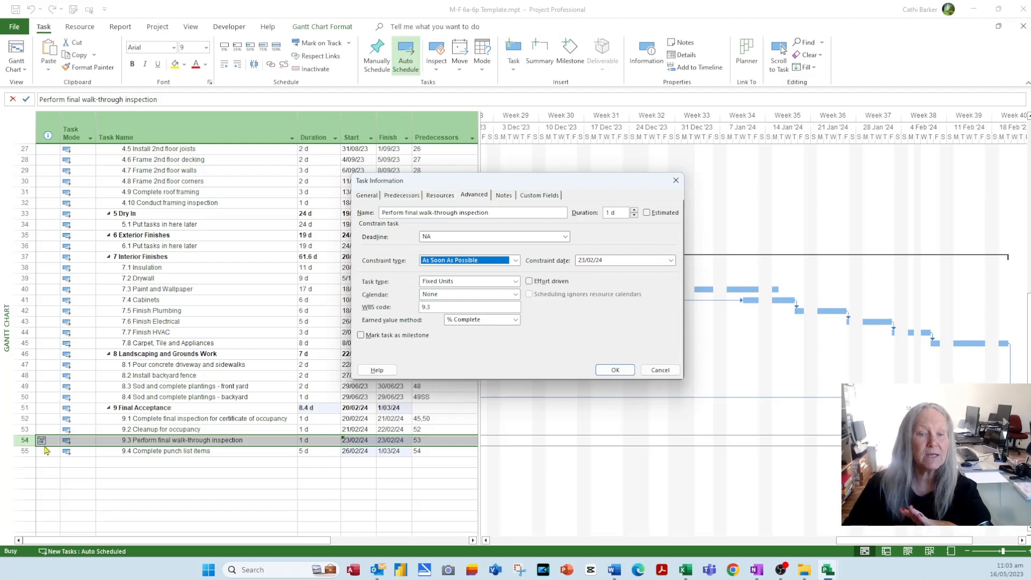
pyautogui.click(615, 370)
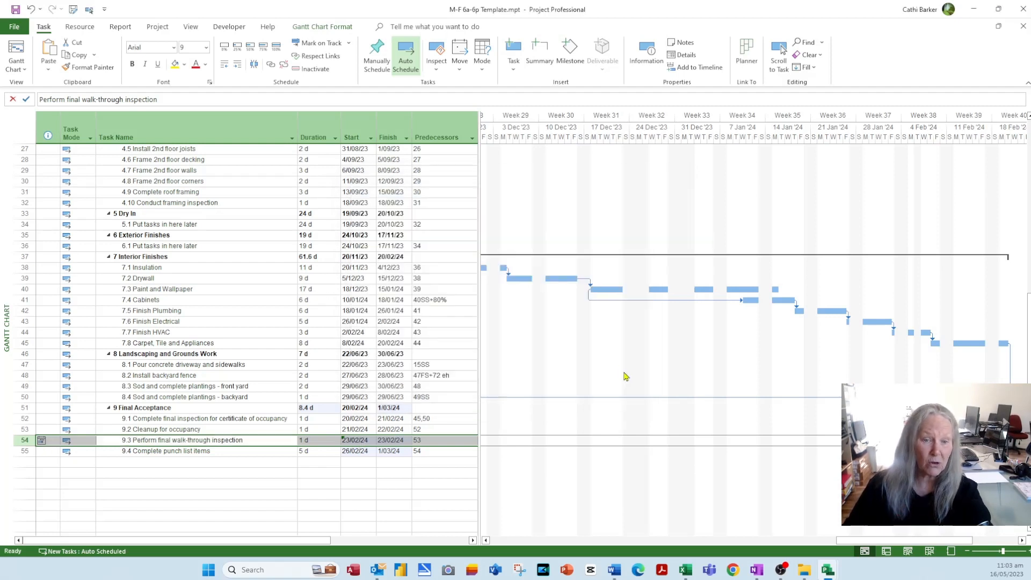
pyautogui.click(352, 441)
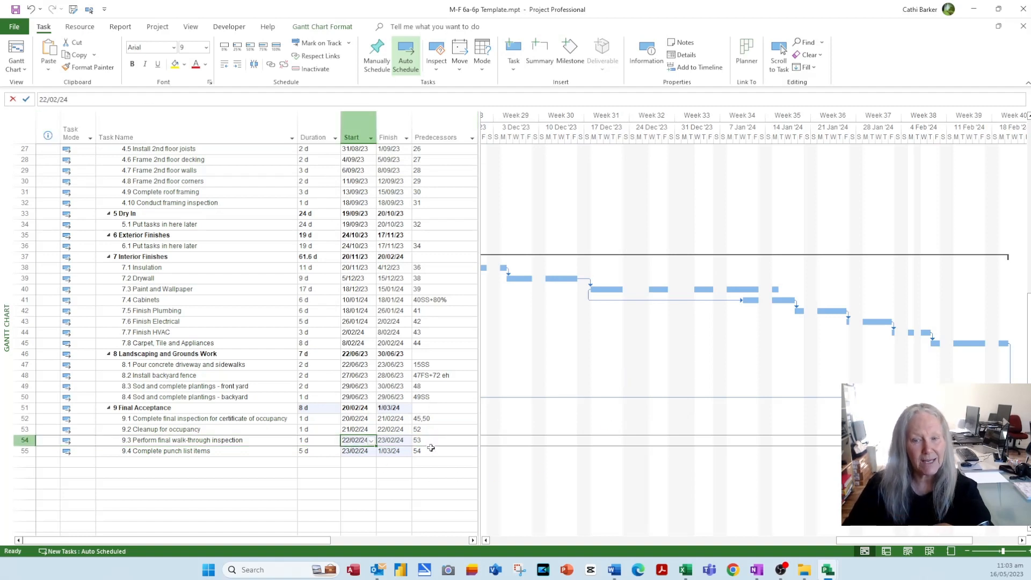
# Step: Try a 1-day lag on "Perform final walk-through inspection" with predecessor 53FS+1d, check its start date, and undo the lag
pyautogui.click(436, 431)
pyautogui.click(445, 440)
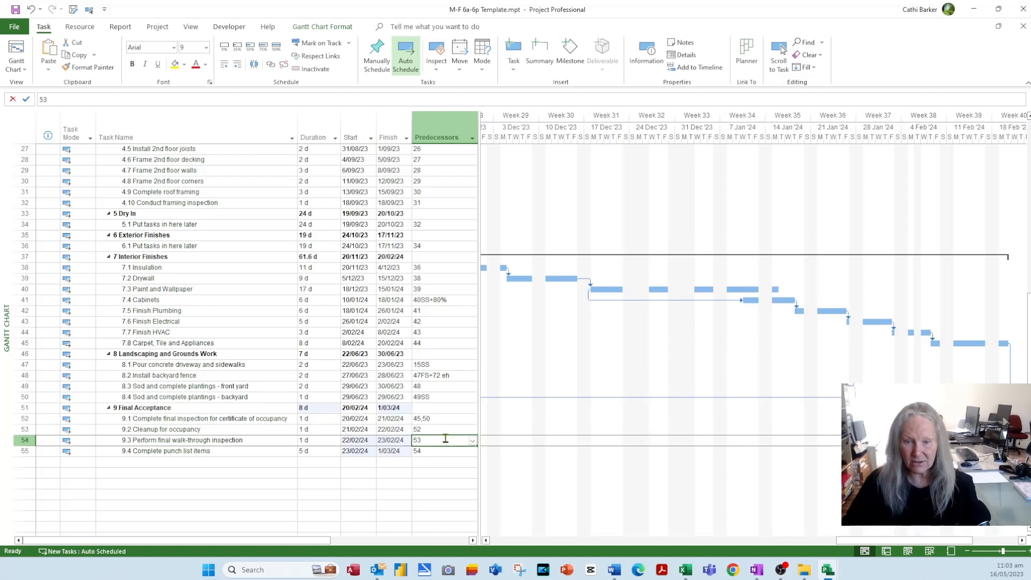
pyautogui.click(445, 440)
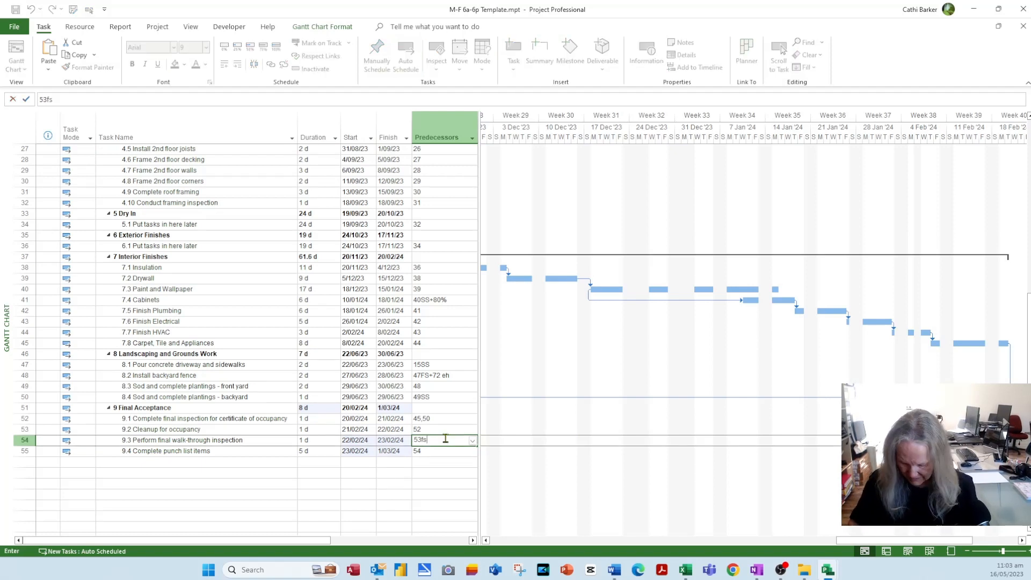
pyautogui.write('fs+1d')
pyautogui.press('Return')
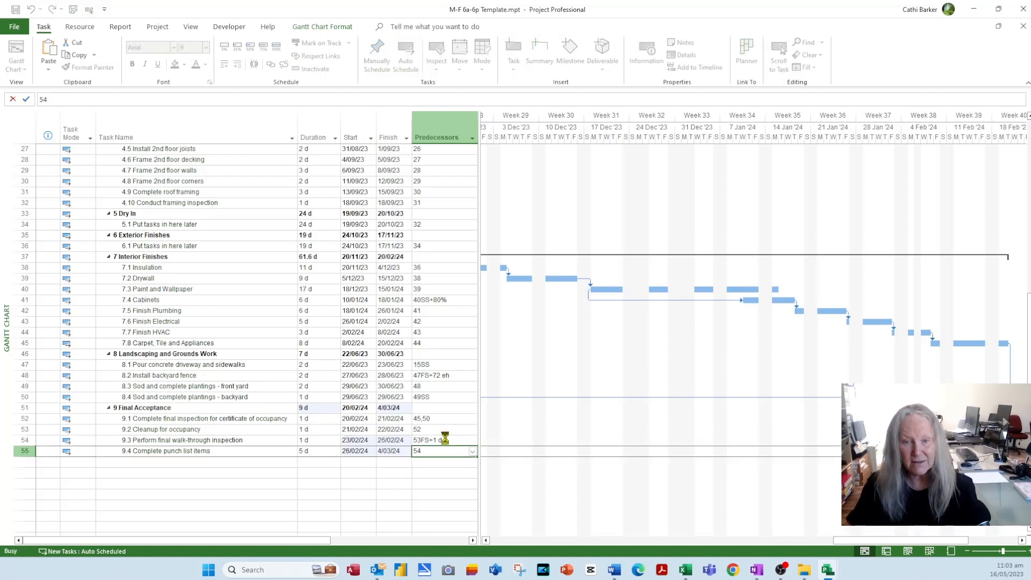
pyautogui.click(357, 443)
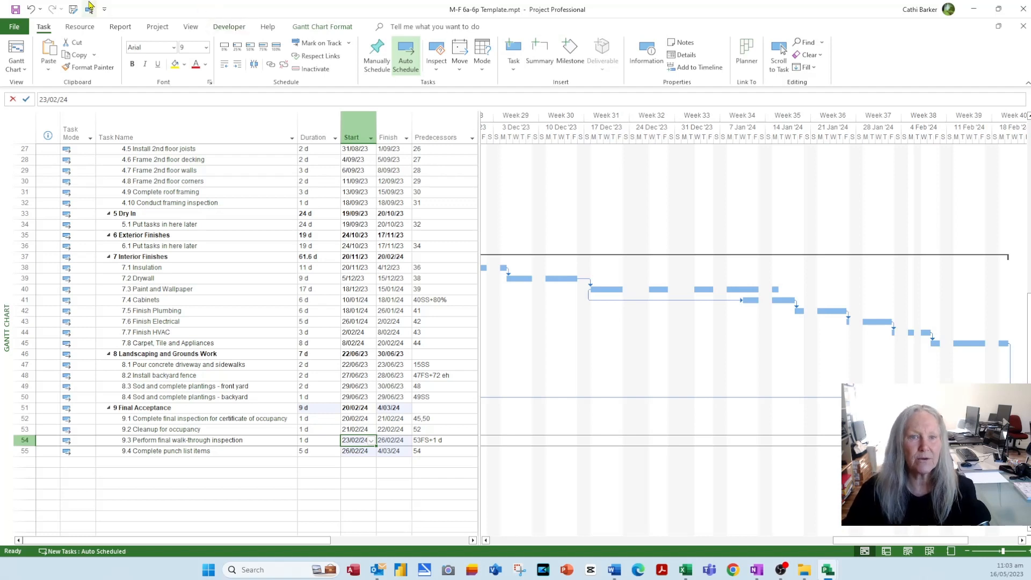
pyautogui.click(31, 9)
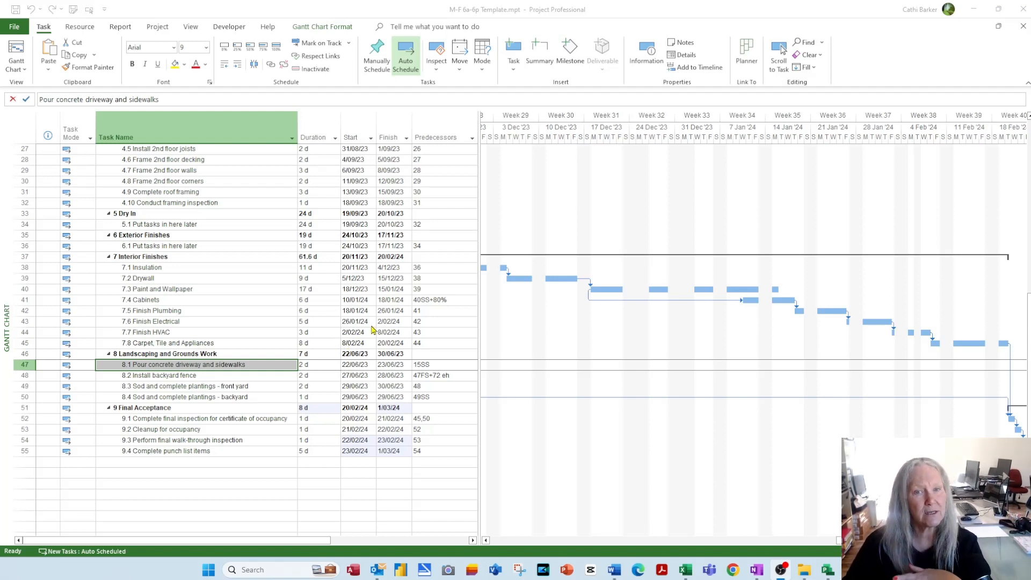
# Step: Add the View selector to the Quick Access Toolbar and use it to switch to the Resource Sheet
pyautogui.click(169, 182)
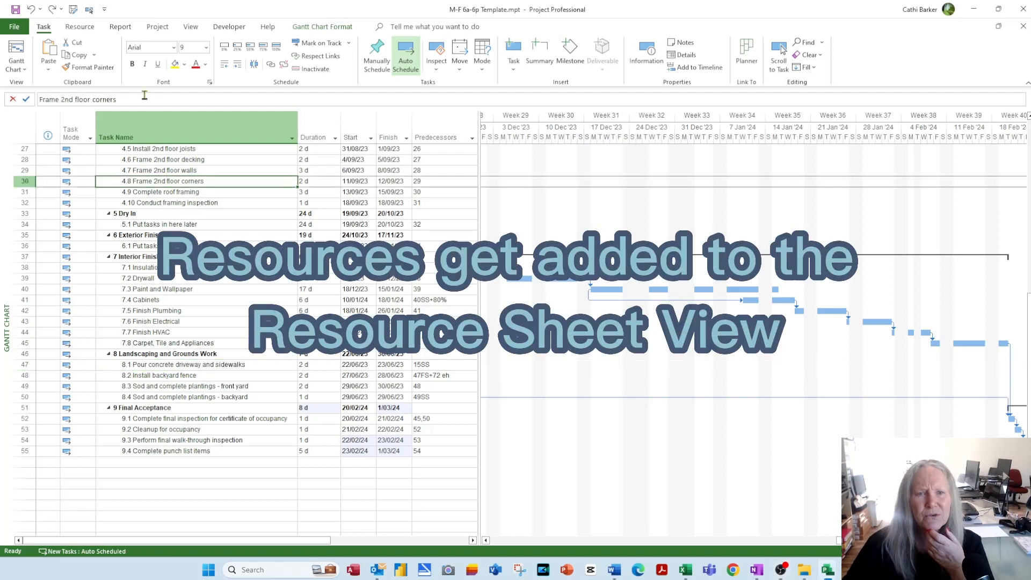
pyautogui.click(104, 10)
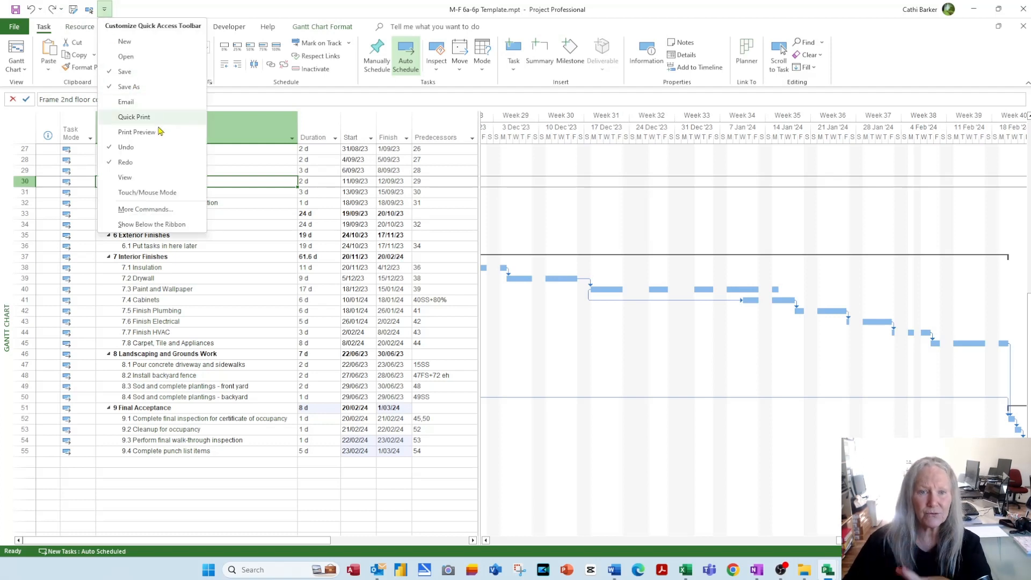
pyautogui.click(154, 182)
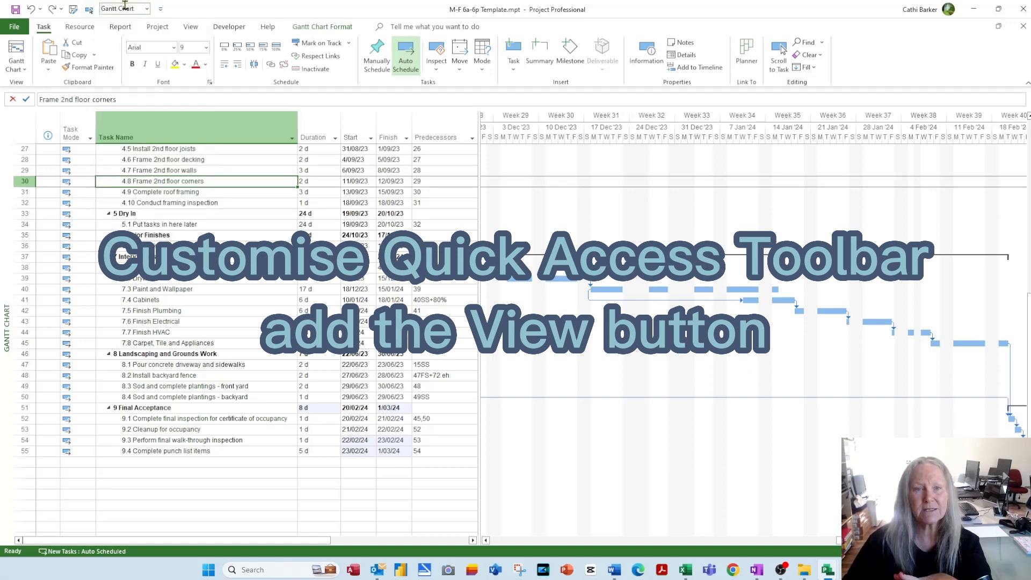
pyautogui.click(148, 10)
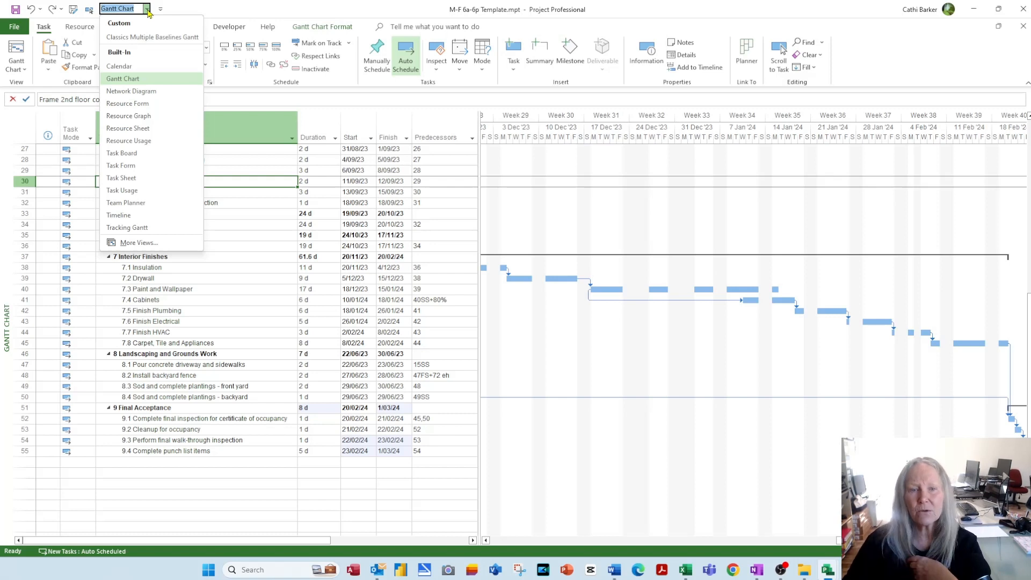
pyautogui.click(127, 130)
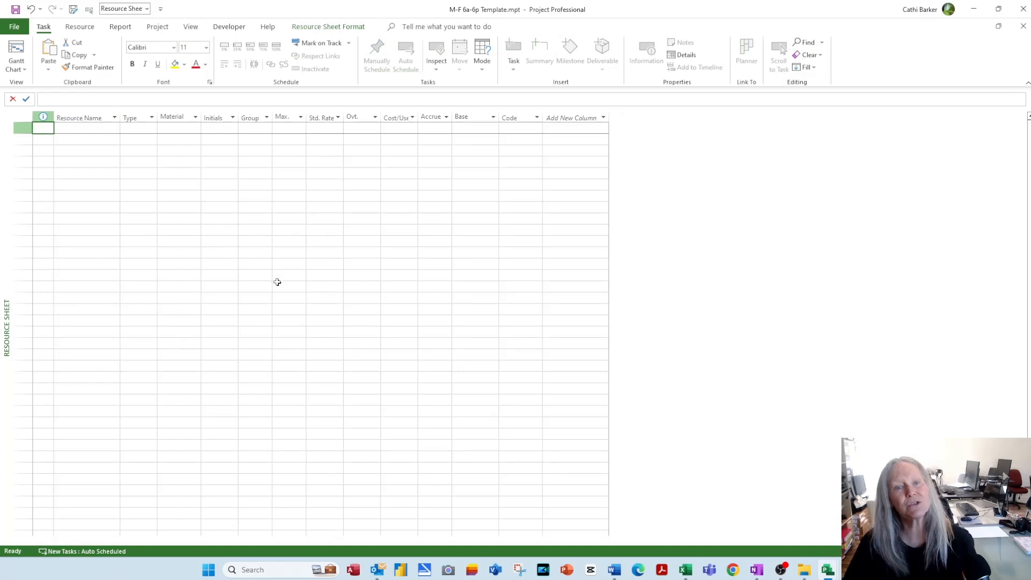
# Step: Add two people as resources in the first two rows, entering each one's first name as the resource name
pyautogui.press('Right')
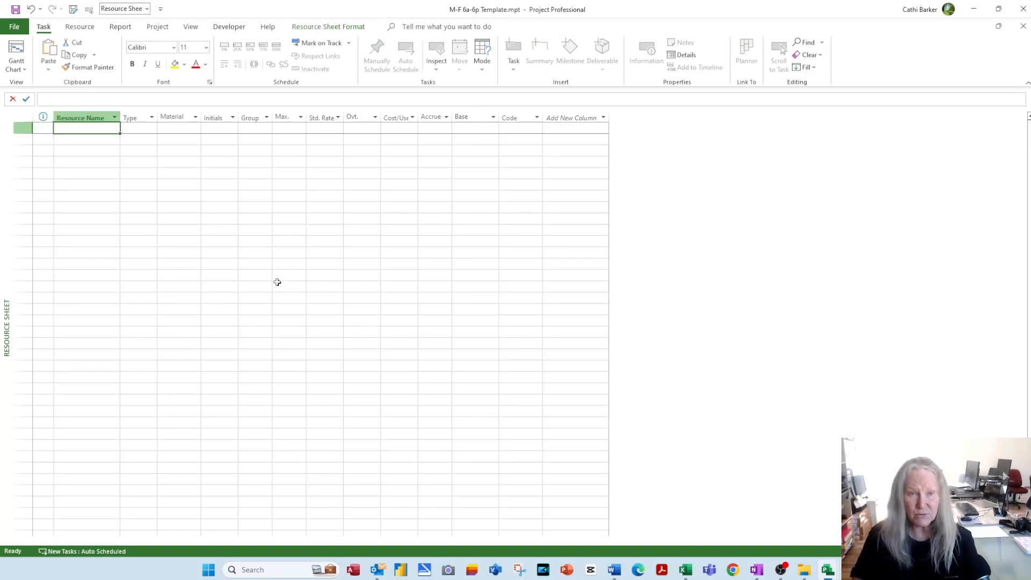
pyautogui.write('Cathi')
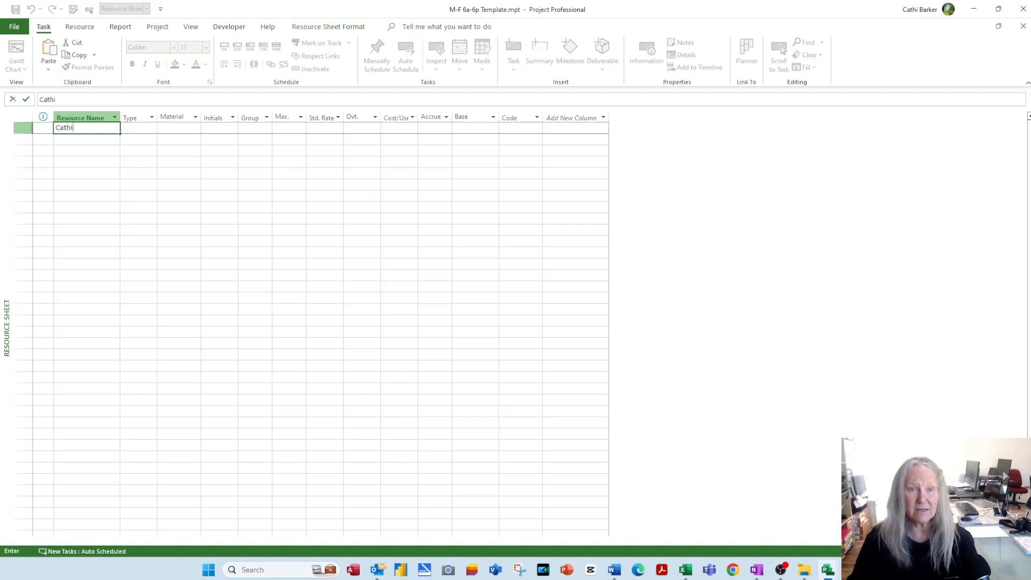
pyautogui.press('Return')
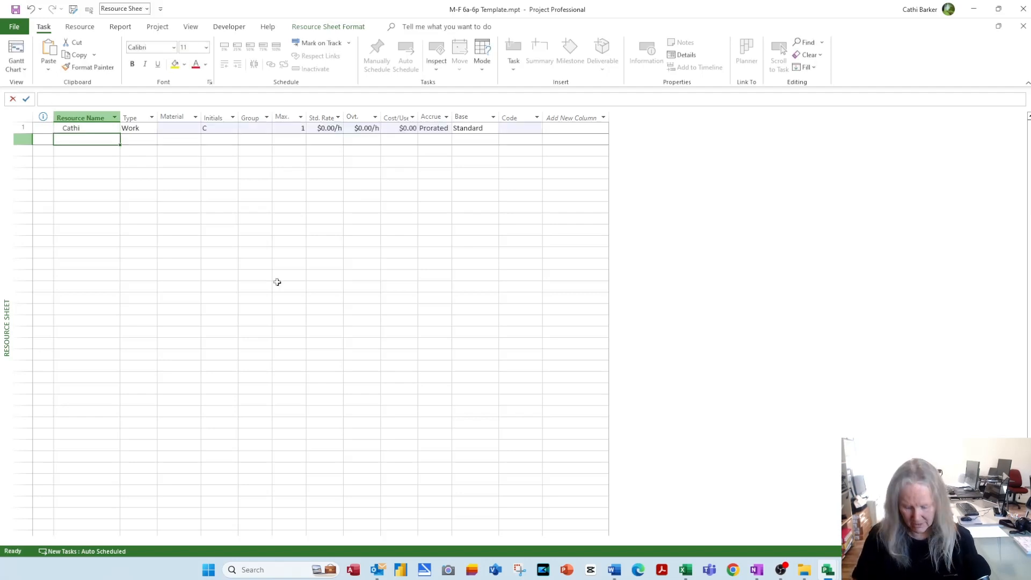
pyautogui.write('Dennis')
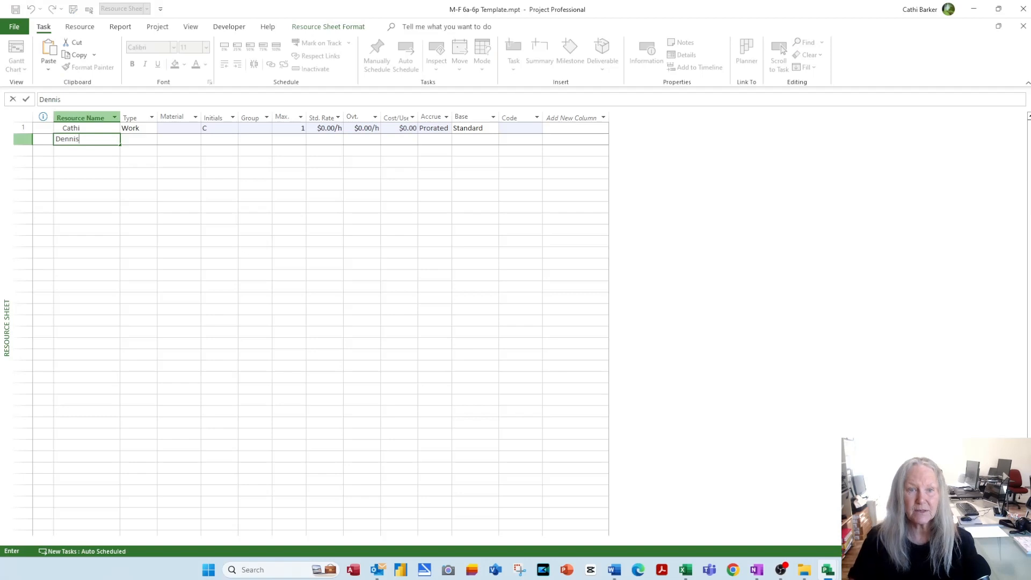
pyautogui.press('Return')
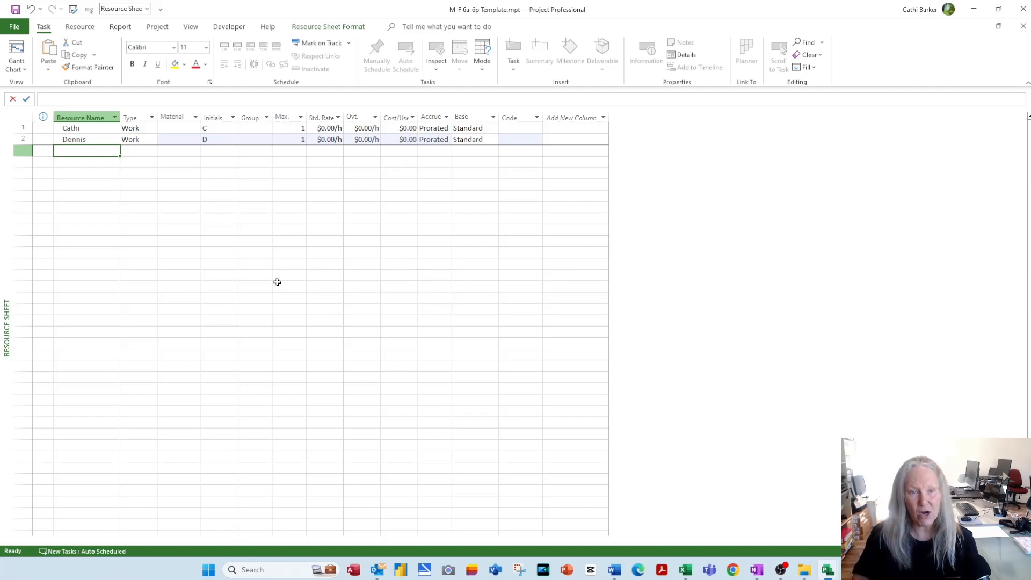
pyautogui.write('Drwy')
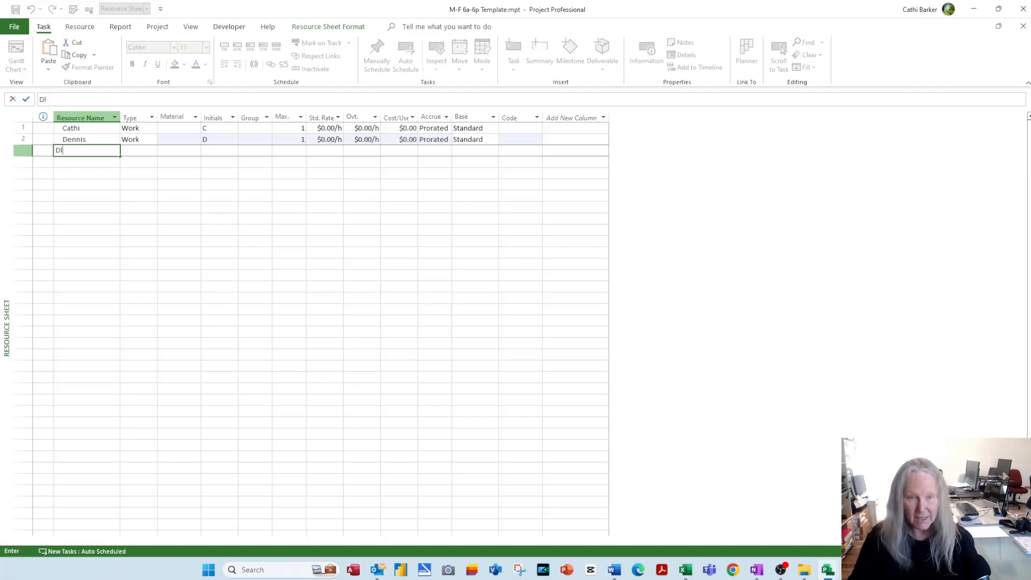
pyautogui.press('BackSpace')
pyautogui.press('BackSpace')
pyautogui.press('BackSpace')
pyautogui.press('BackSpace')
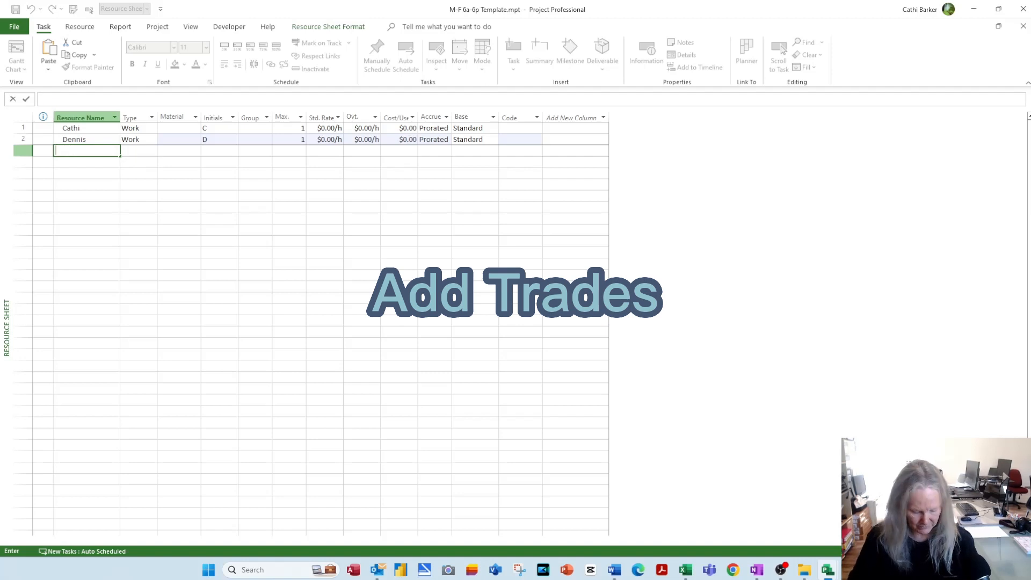
# Step: Add the trades Electrician, Plumber, Painter and Fitter as resources in rows 3 to 6
pyautogui.write('Electrician')
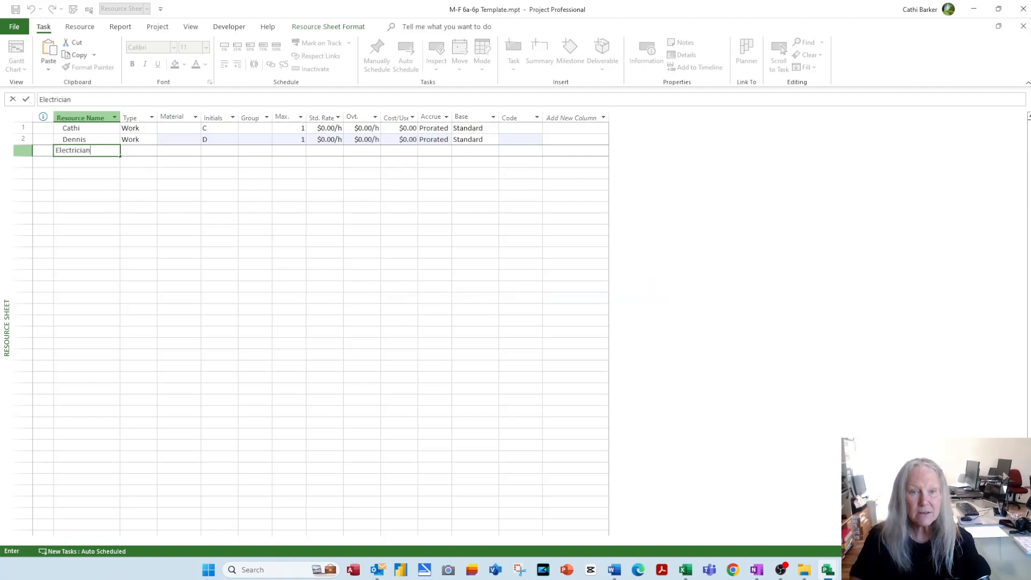
pyautogui.press('Return')
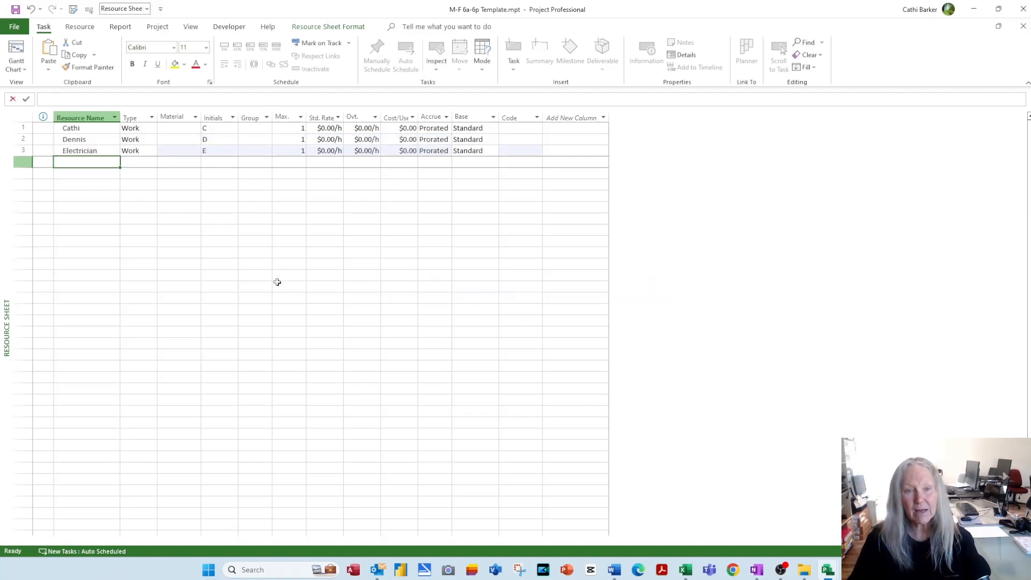
pyautogui.write('Plumber')
pyautogui.press('Return')
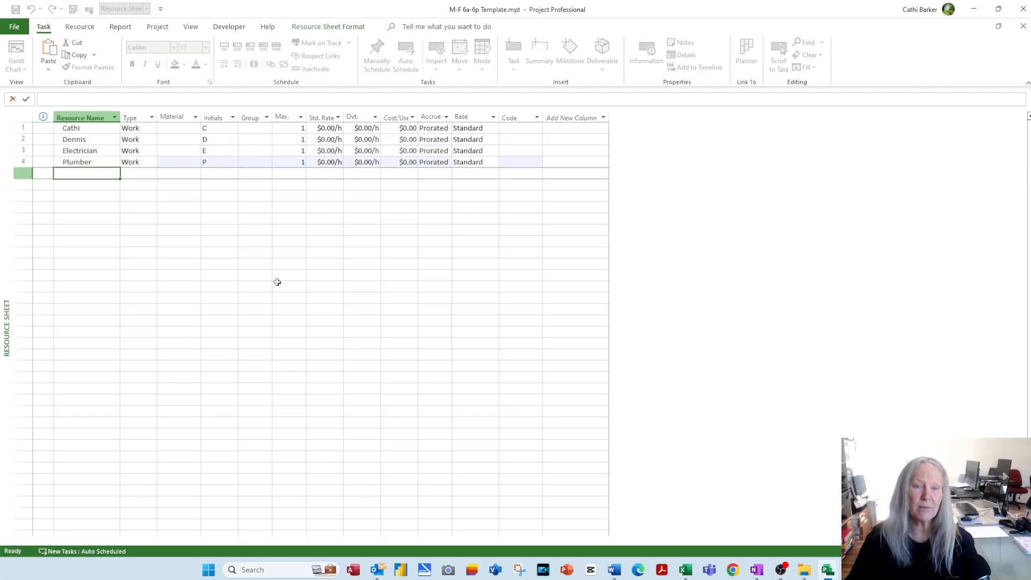
pyautogui.write('Painter')
pyautogui.press('Return')
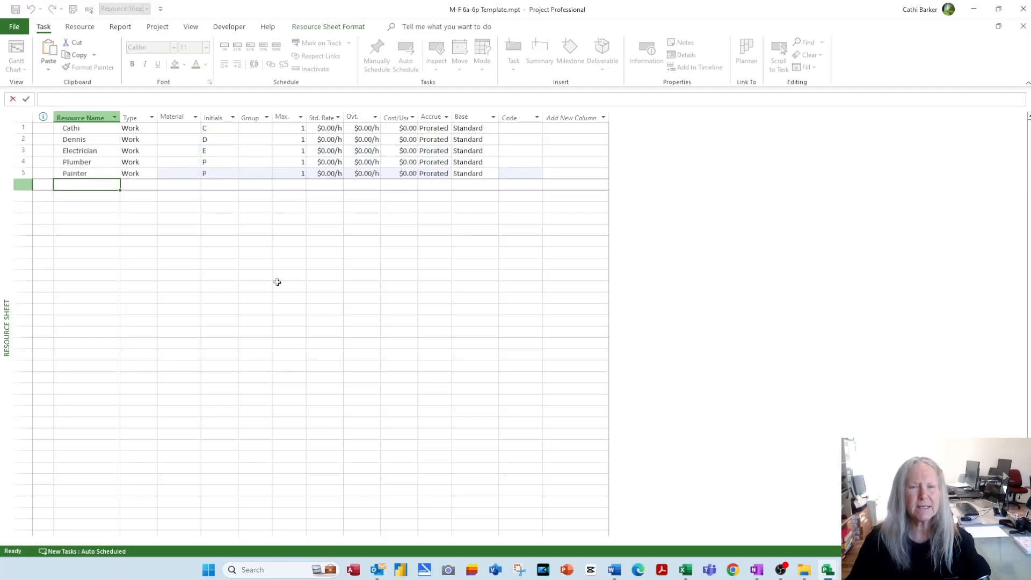
pyautogui.write('Fitter')
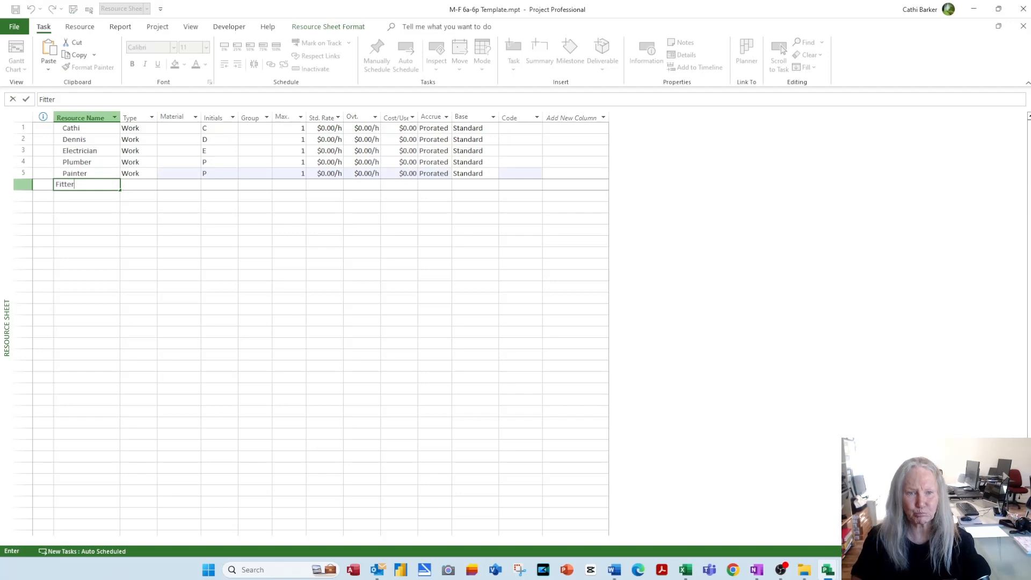
pyautogui.press('Return')
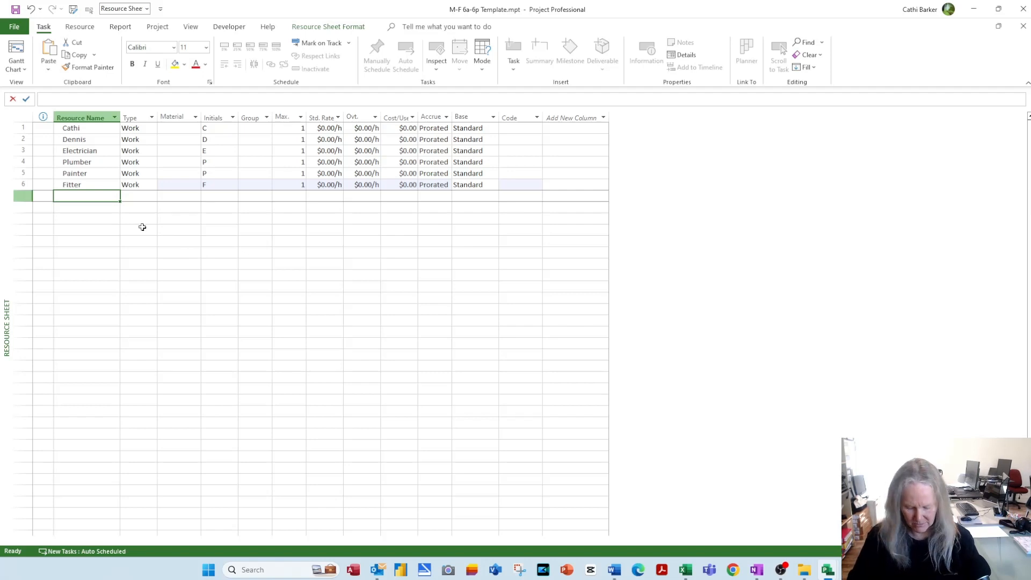
# Step: Add Site Evacuation Contractor and Concrete Contractor as resources below Fitter
pyautogui.write('Site Ev')
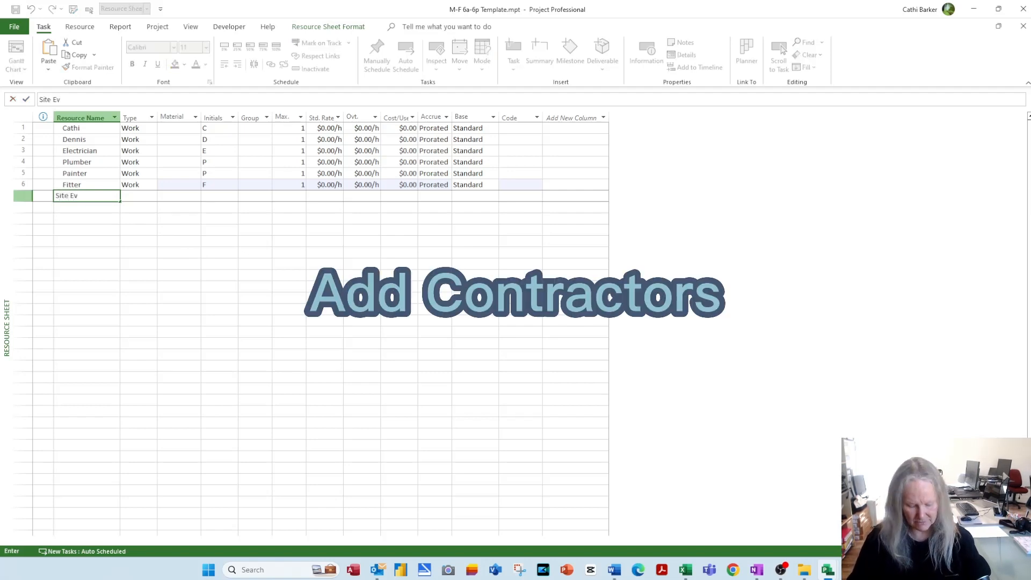
pyautogui.write('acua')
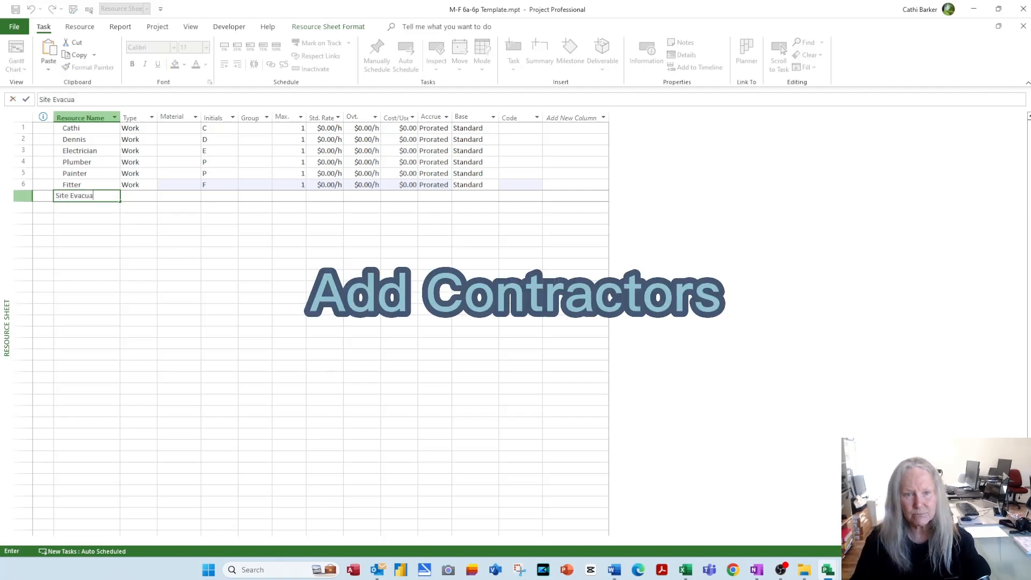
pyautogui.write('tion Contractor')
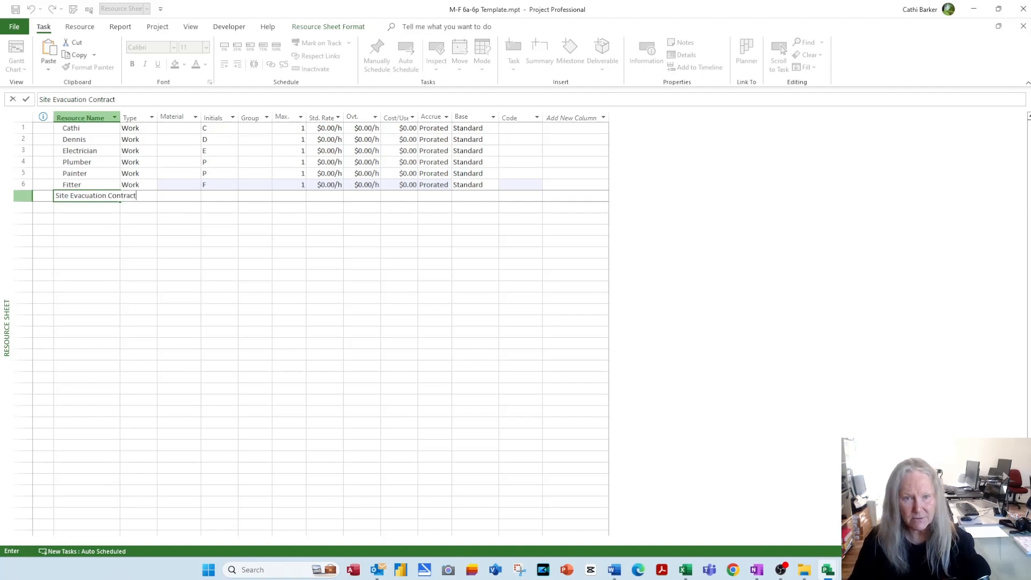
pyautogui.press('Return')
pyautogui.write('Concrete')
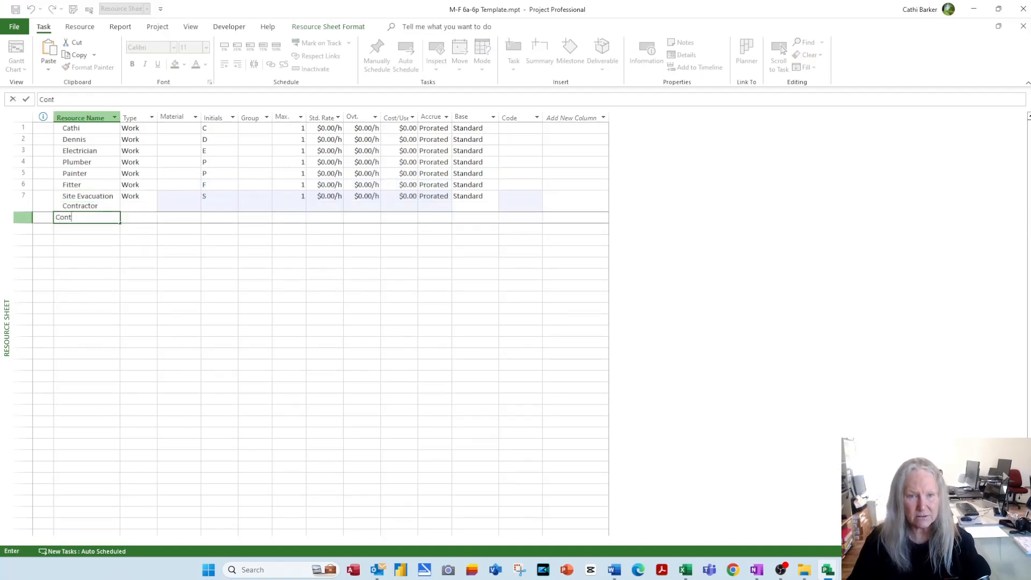
pyautogui.write(' Contractor')
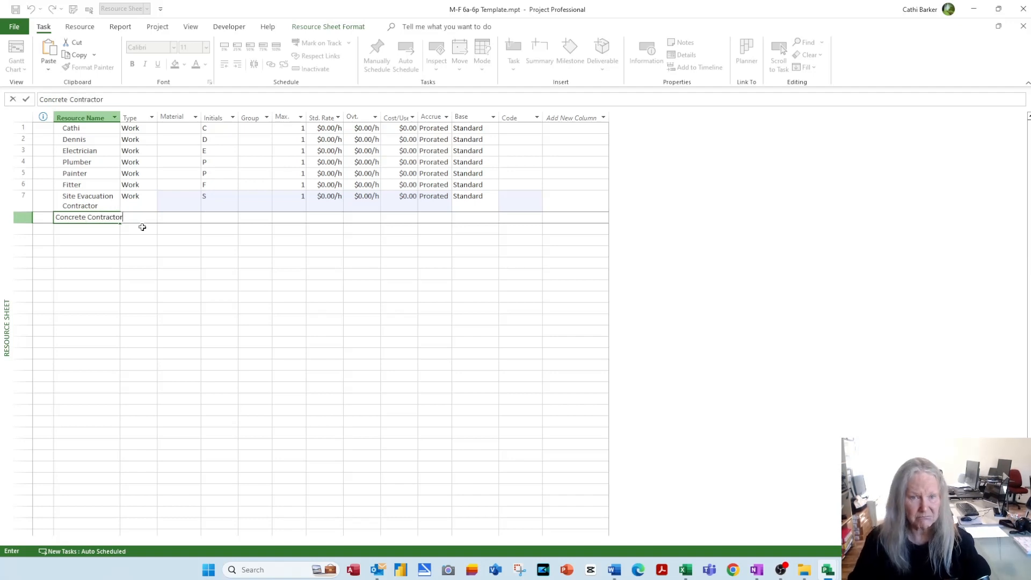
pyautogui.press('Return')
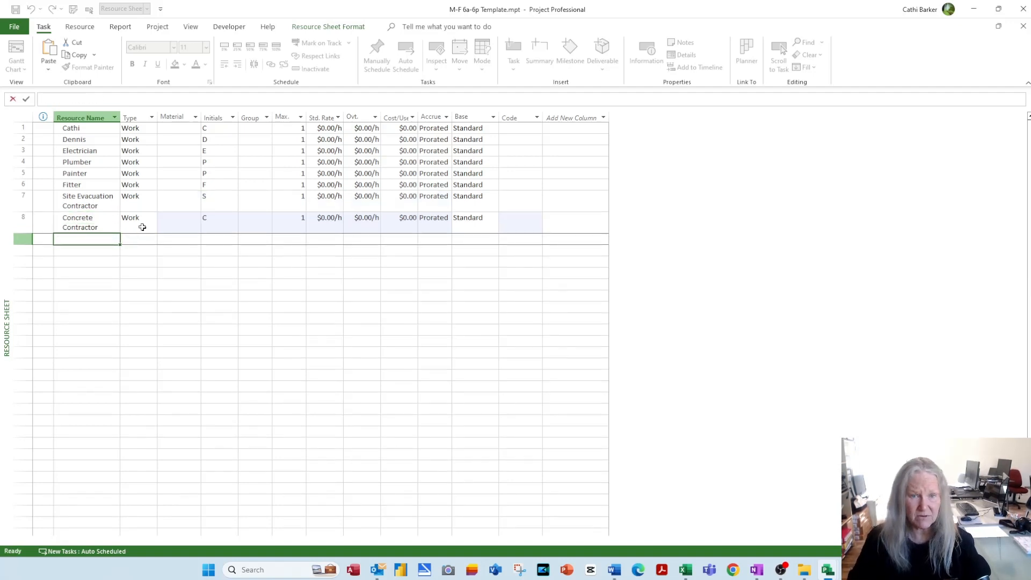
# Step: Add Framing Contractor and Landscape Contractor as resources below Concrete Contractor
pyautogui.write('Framing Contr')
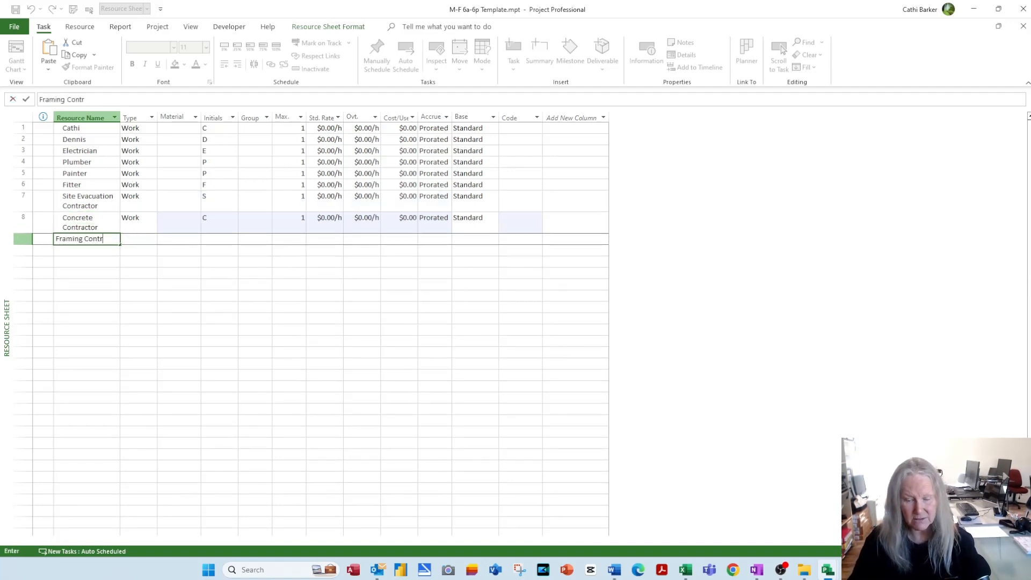
pyautogui.write('actor')
pyautogui.press('Return')
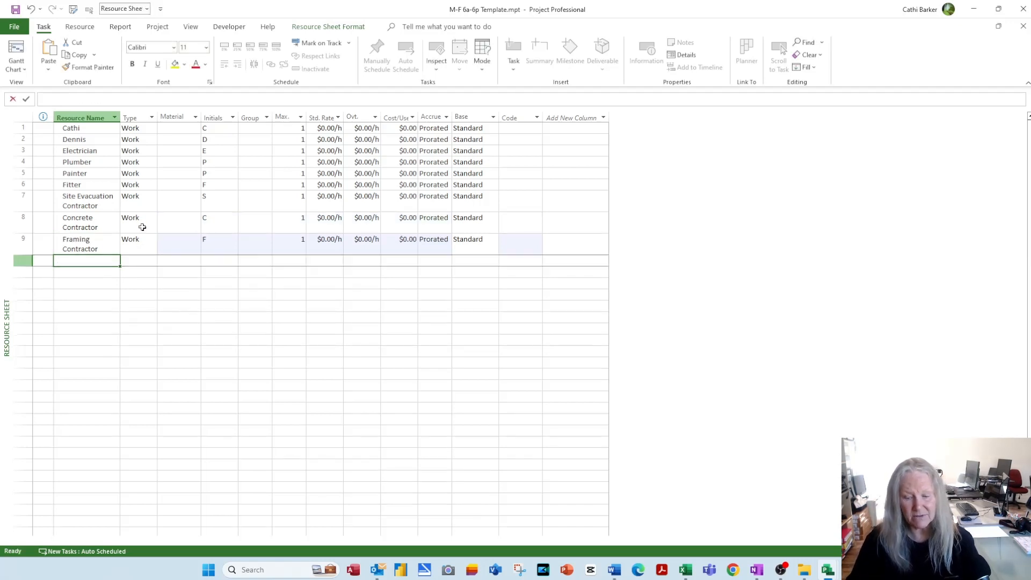
pyautogui.write('Landscape C')
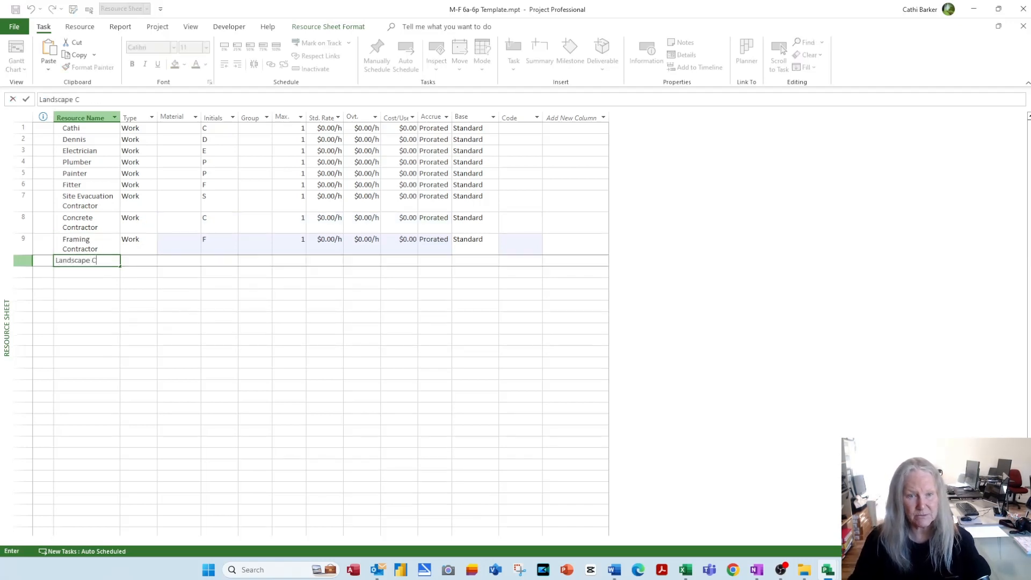
pyautogui.write('n')
pyautogui.press('BackSpace')
pyautogui.write('ontrac')
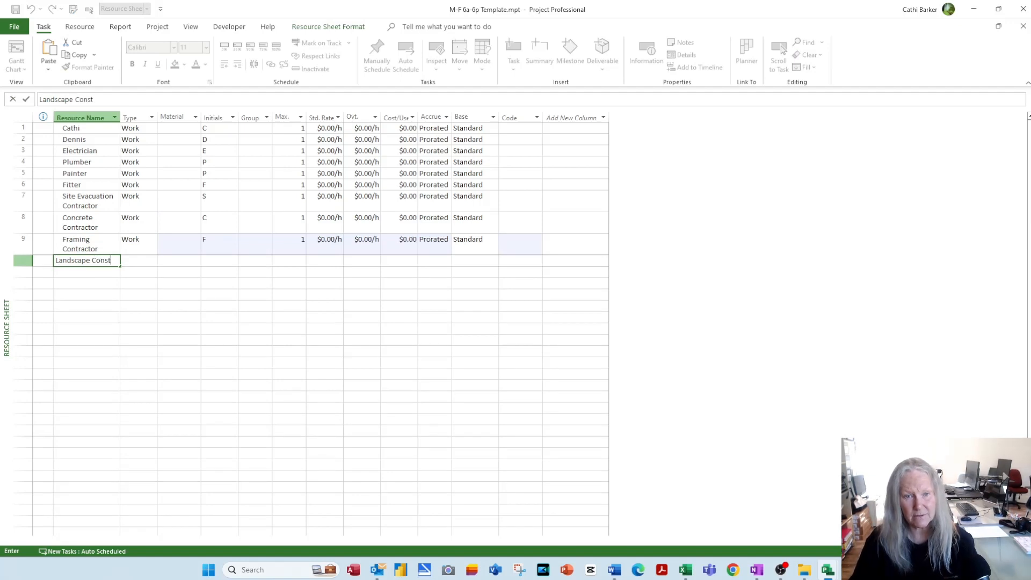
pyautogui.write('tor')
pyautogui.press('Return')
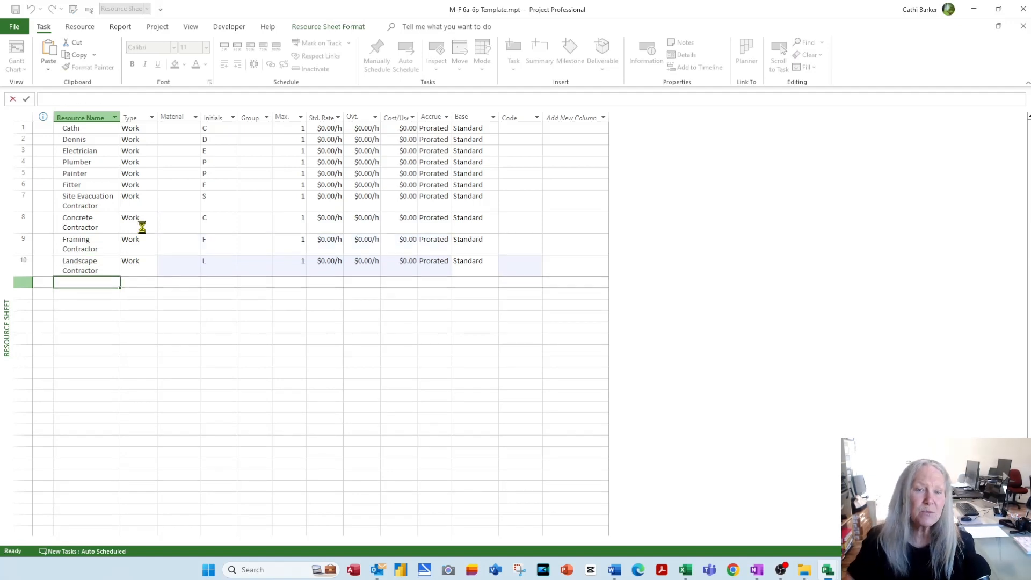
# Step: Widen the Resource Name column to fit the contractor names on one line, and add Digger and Post Hole Borer as resources
pyautogui.moveTo(121, 117); pyautogui.dragTo(191, 117)
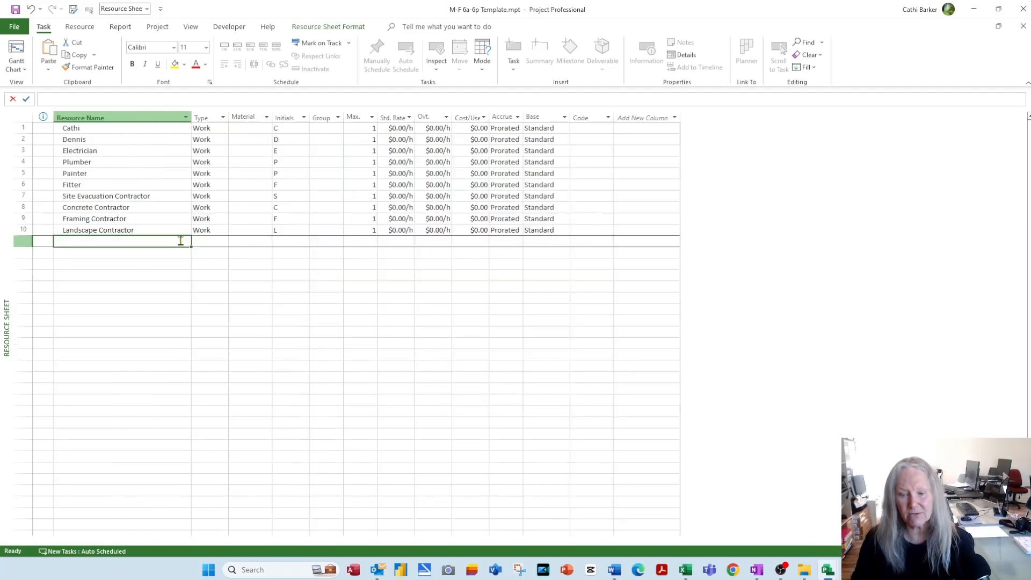
pyautogui.write('Digger')
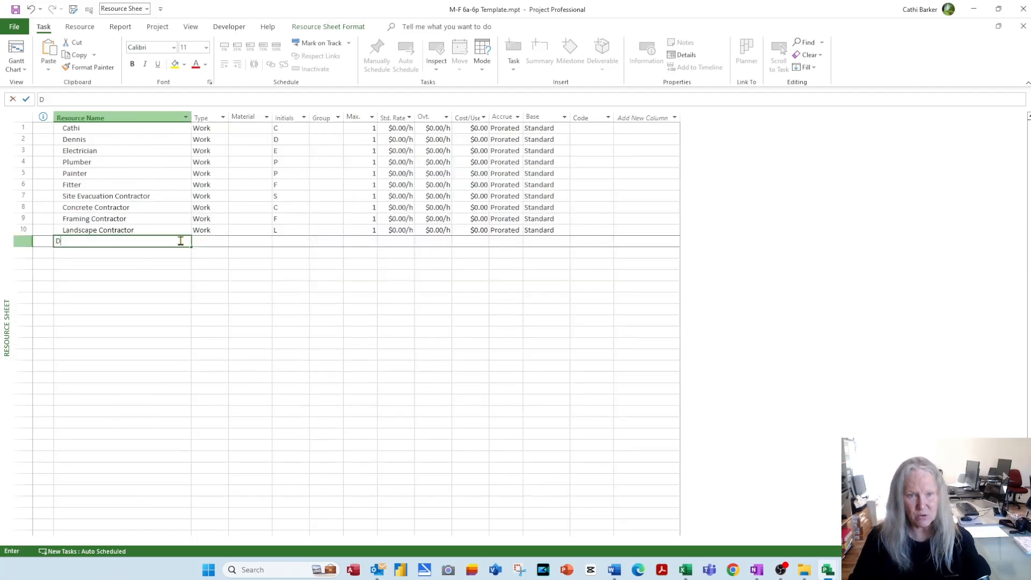
pyautogui.press('Return')
pyautogui.write('Pos')
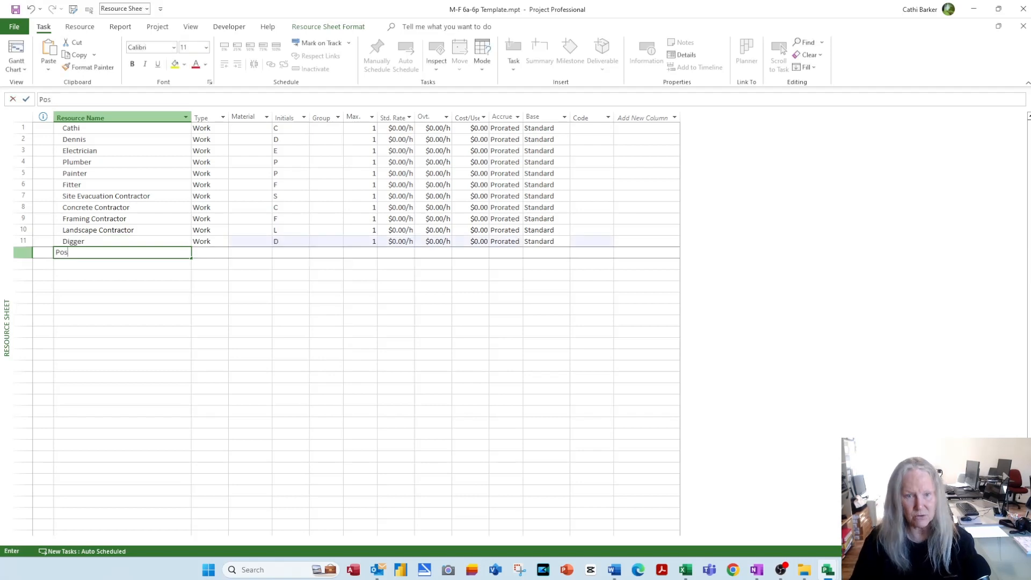
pyautogui.write('t Hole ')
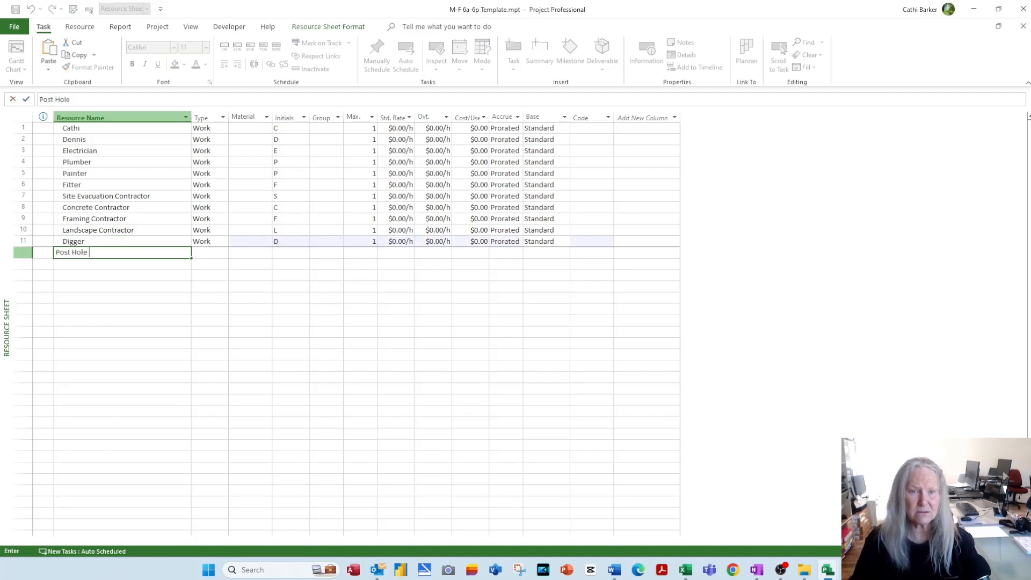
pyautogui.write('Borere')
pyautogui.press('Return')
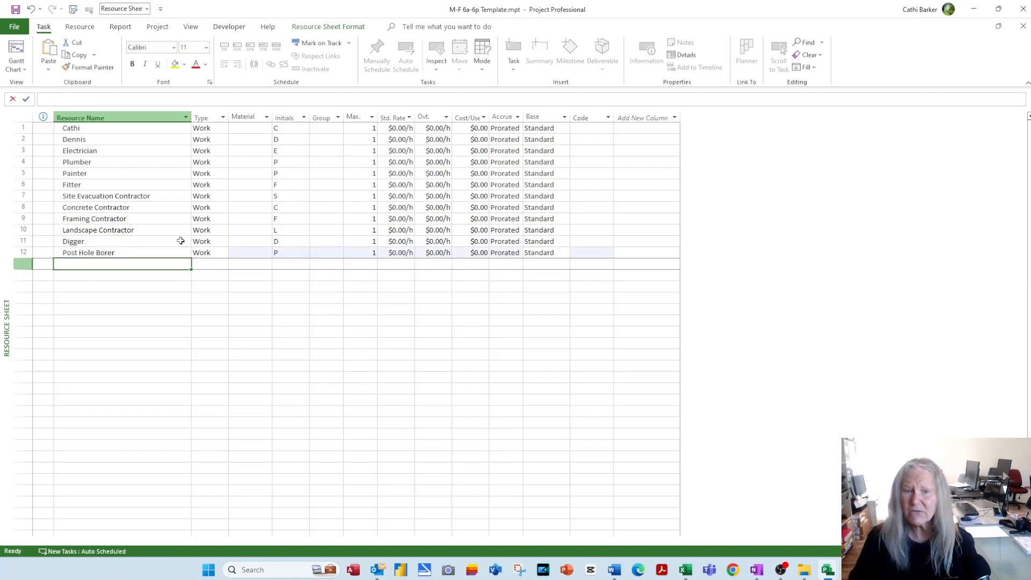
# Step: Add Concrete and Travel as resources below Post Hole Borer
pyautogui.write('Concrete')
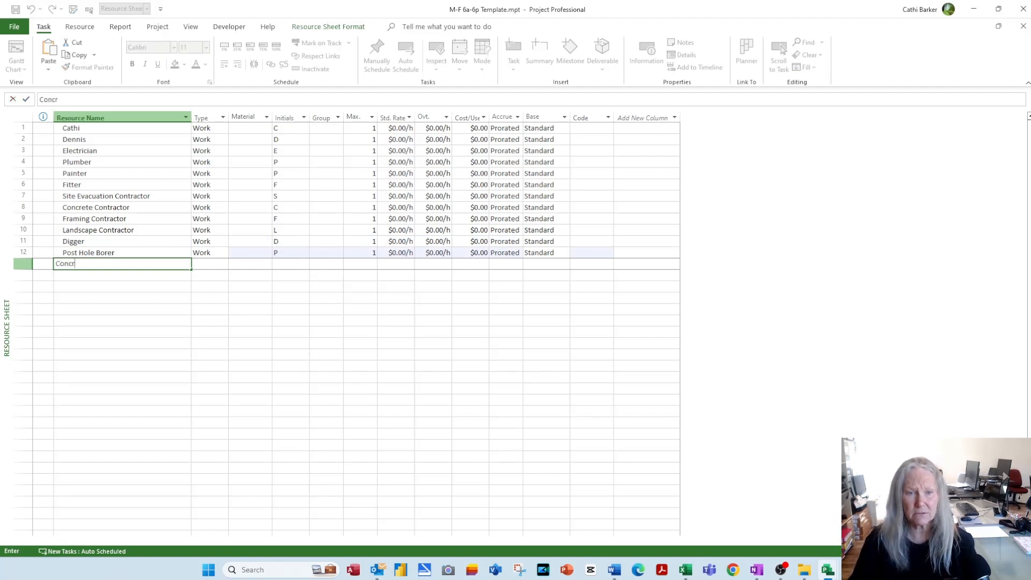
pyautogui.press('Return')
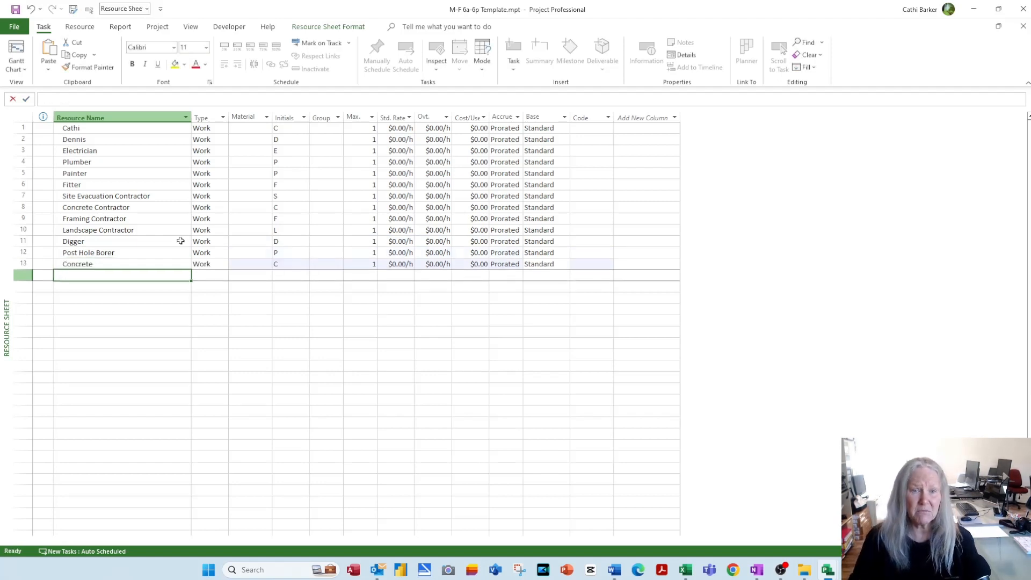
pyautogui.write('Travel')
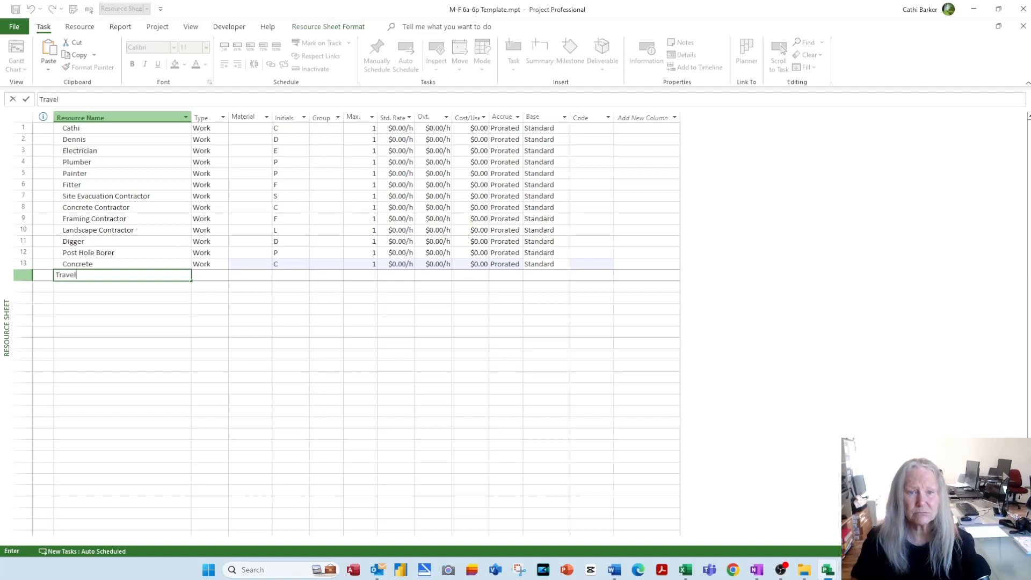
pyautogui.press('Return')
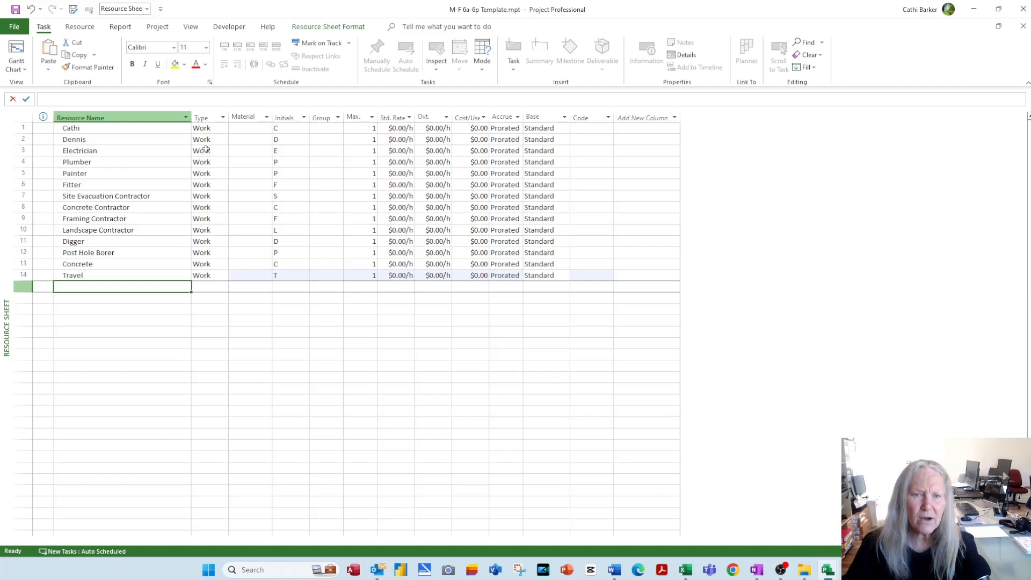
# Step: Move the Fitter resource row up one position so it sits between Plumber and Painter
pyautogui.click(188, 152)
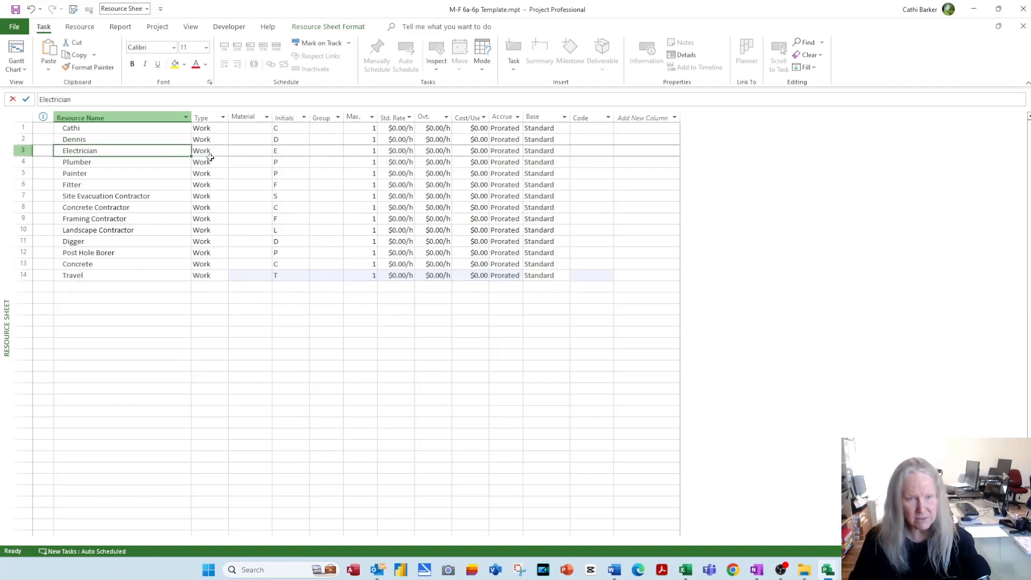
pyautogui.moveTo(21, 151); pyautogui.dragTo(22, 185)
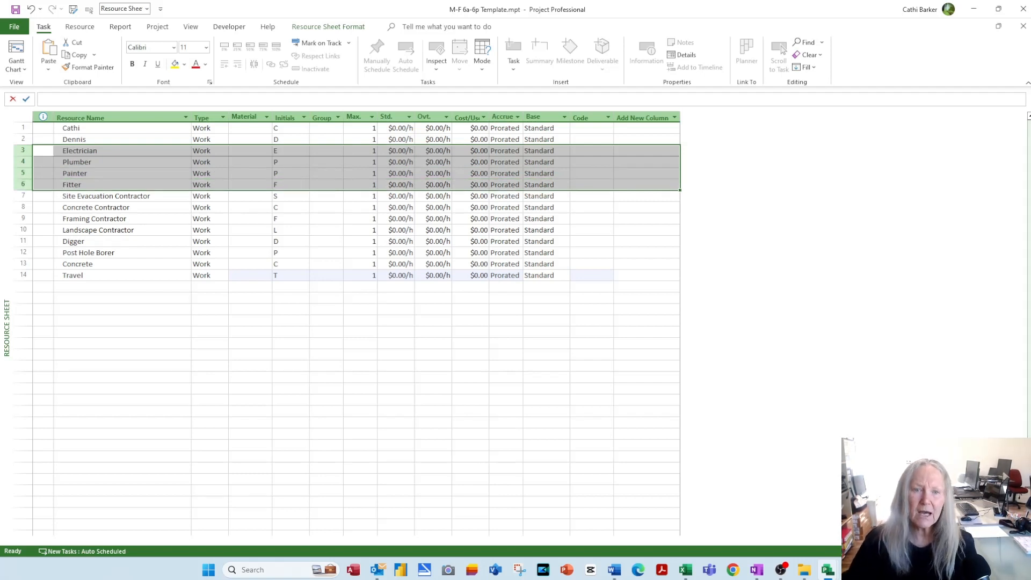
pyautogui.click(118, 186)
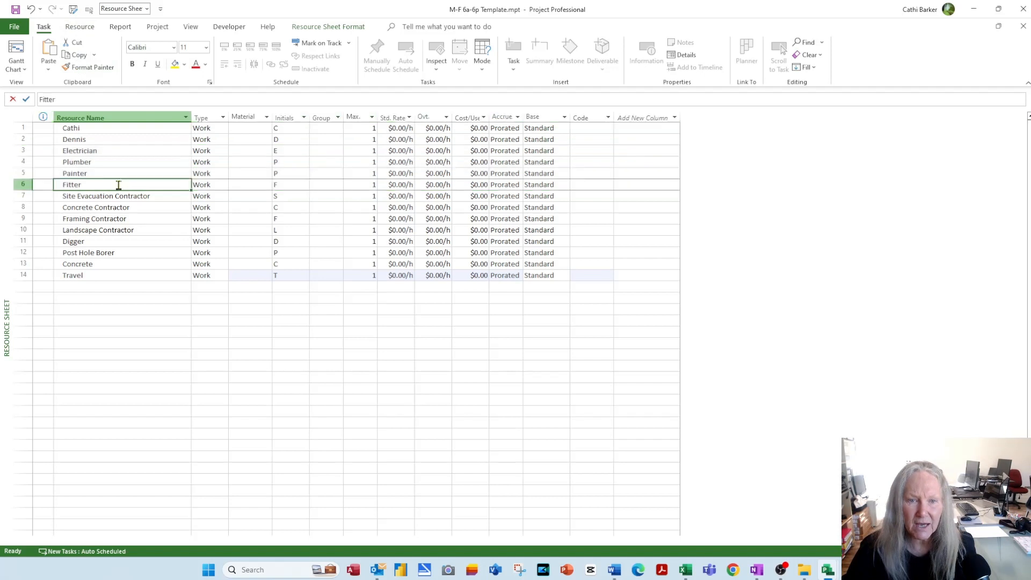
pyautogui.click(22, 185)
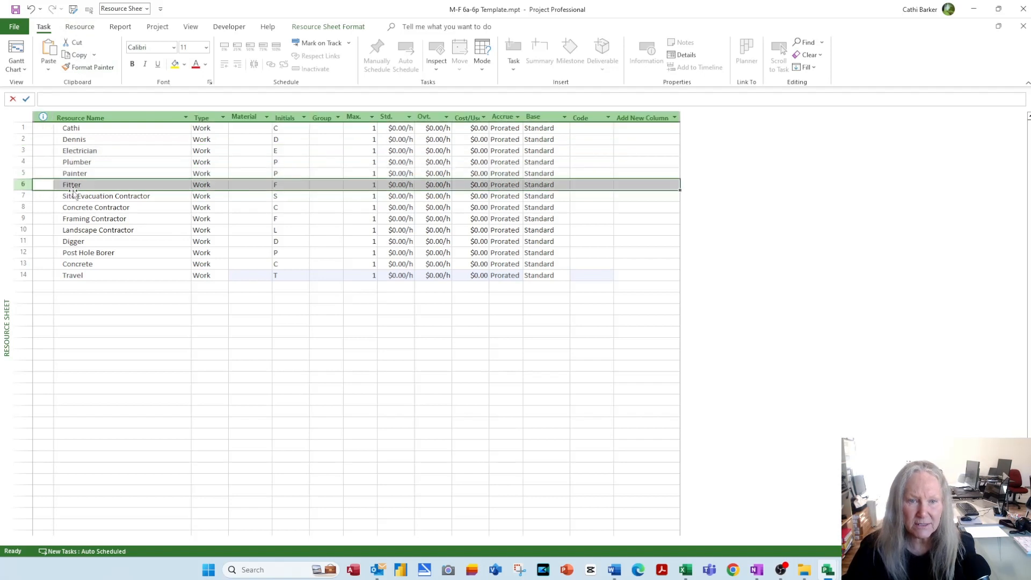
pyautogui.moveTo(73, 193); pyautogui.dragTo(78, 173)
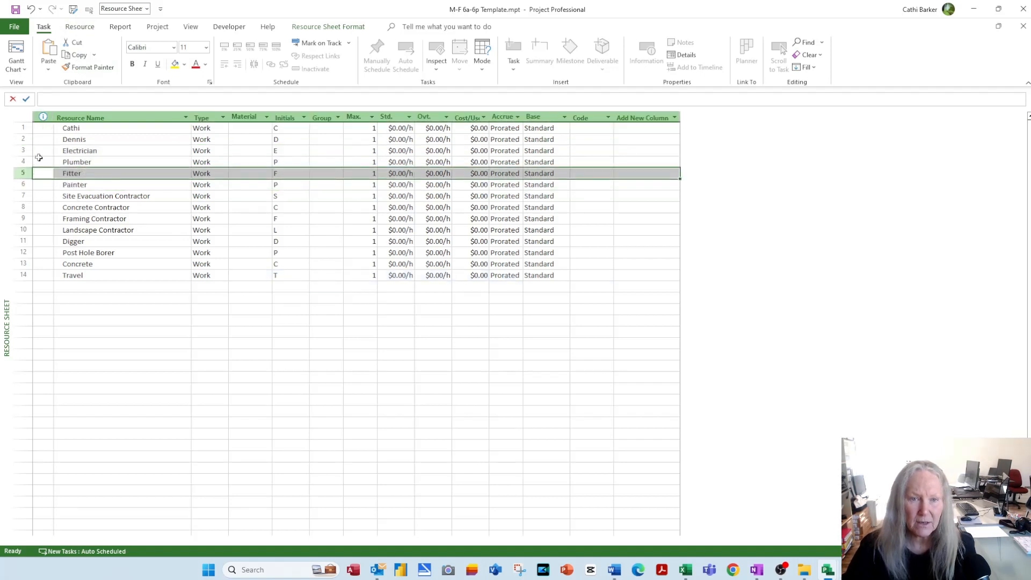
pyautogui.moveTo(22, 151); pyautogui.dragTo(18, 171)
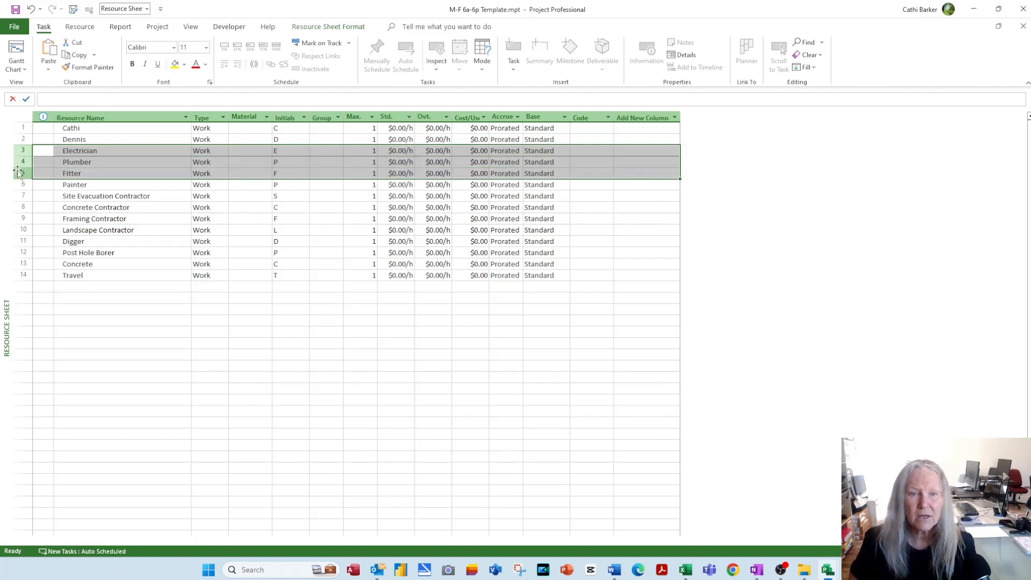
pyautogui.press('Down')
pyautogui.press('Down')
pyautogui.press('Down')
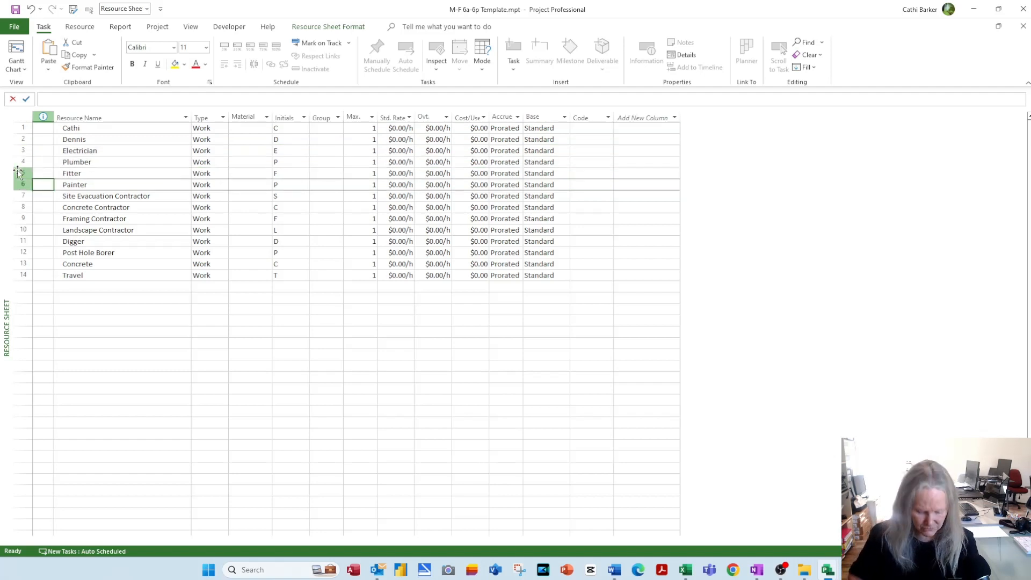
# Step: Paste copies of the Electrician, Plumber and Fitter rows above Painter, and rename the original three Electrician DS, Plumber DS and Fitter DS
pyautogui.press('Right')
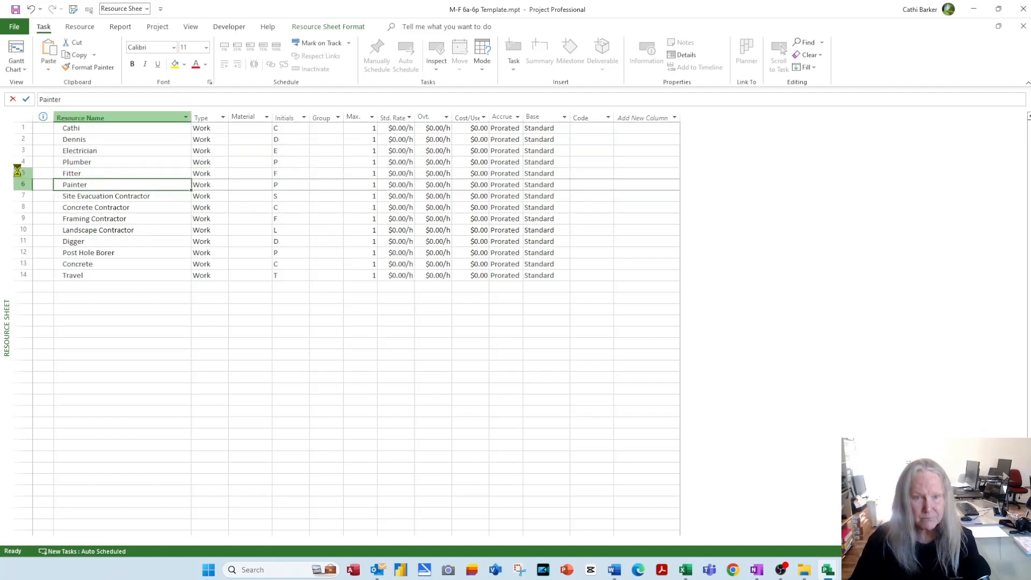
pyautogui.hotkey('ctrl', 'v')
pyautogui.click(116, 154)
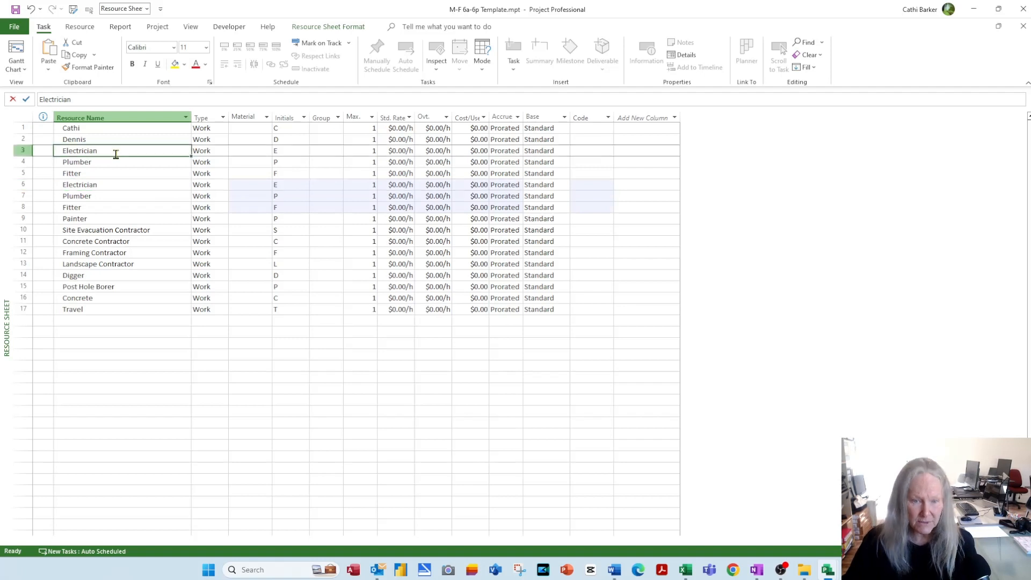
pyautogui.press('F2')
pyautogui.write('DS')
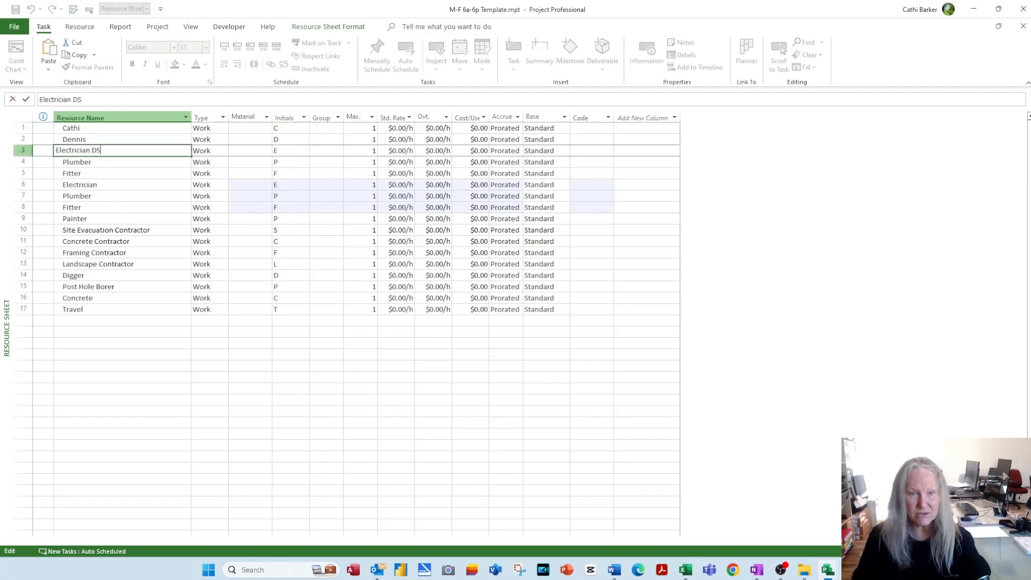
pyautogui.press('Return')
pyautogui.press('F2')
pyautogui.write('DS')
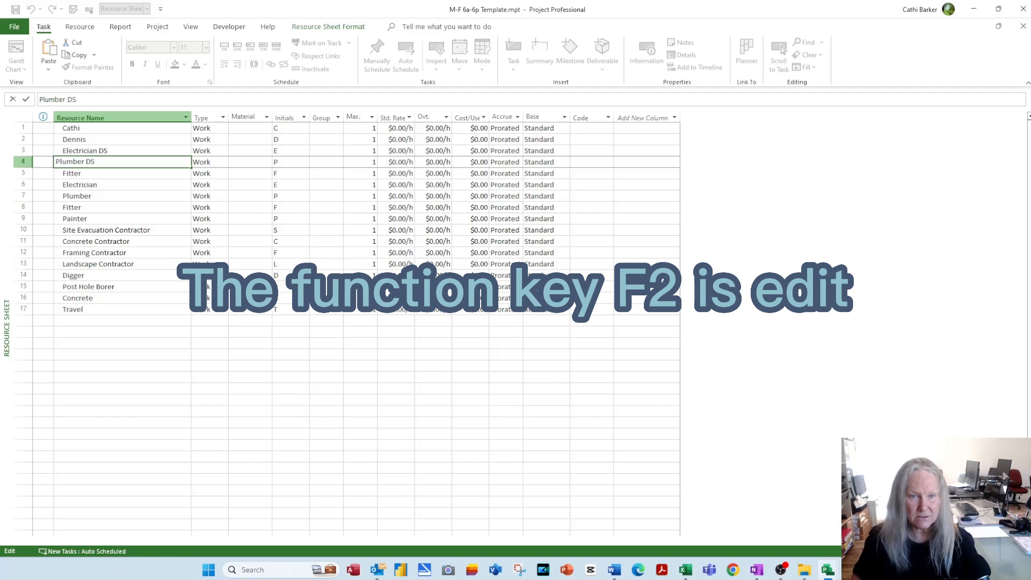
pyautogui.press('Return')
pyautogui.press('F2')
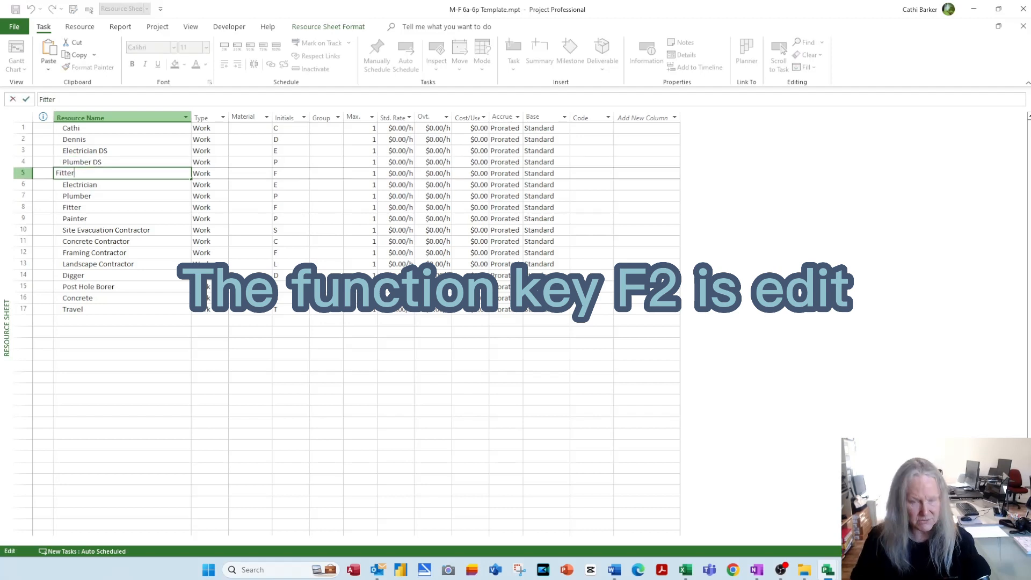
pyautogui.write('DS')
pyautogui.press('Return')
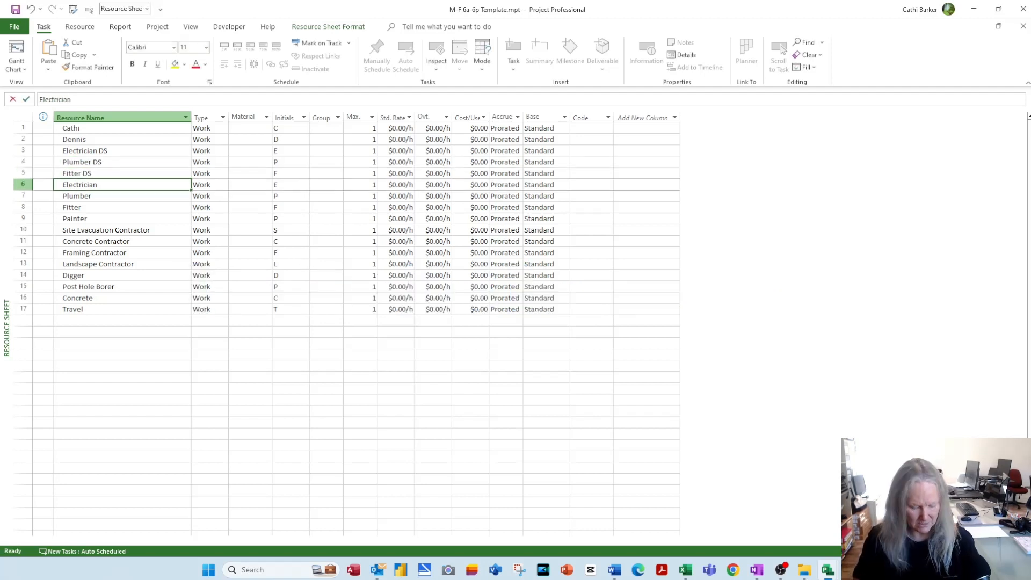
# Step: Rename the duplicated Electrician, Plumber and Fitter resources as Electrician NS, Plumber NS and Fitter NS
pyautogui.press('F2')
pyautogui.write('NS')
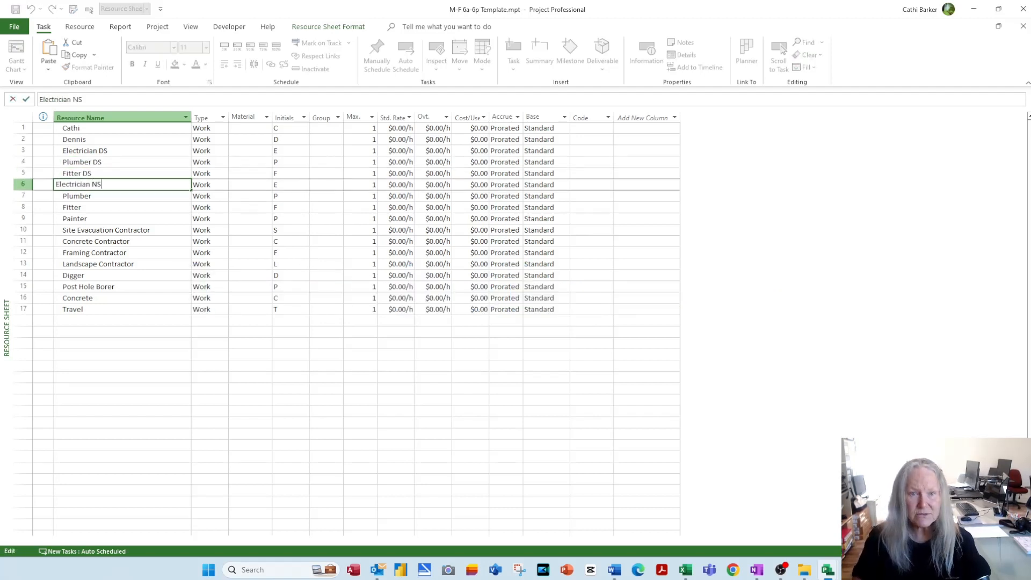
pyautogui.press('Return')
pyautogui.press('F2')
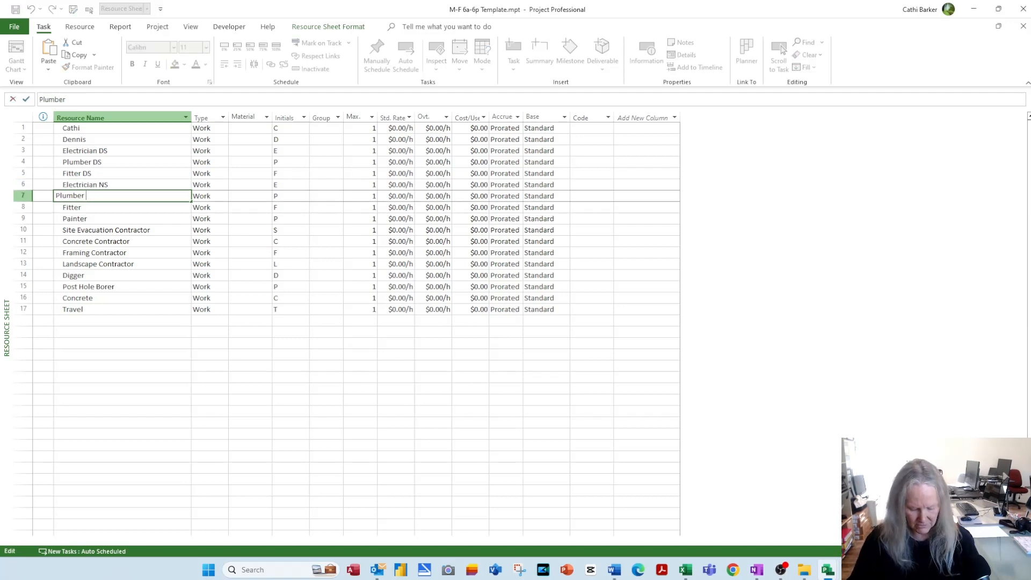
pyautogui.write('NS')
pyautogui.press('Return')
pyautogui.press('F2')
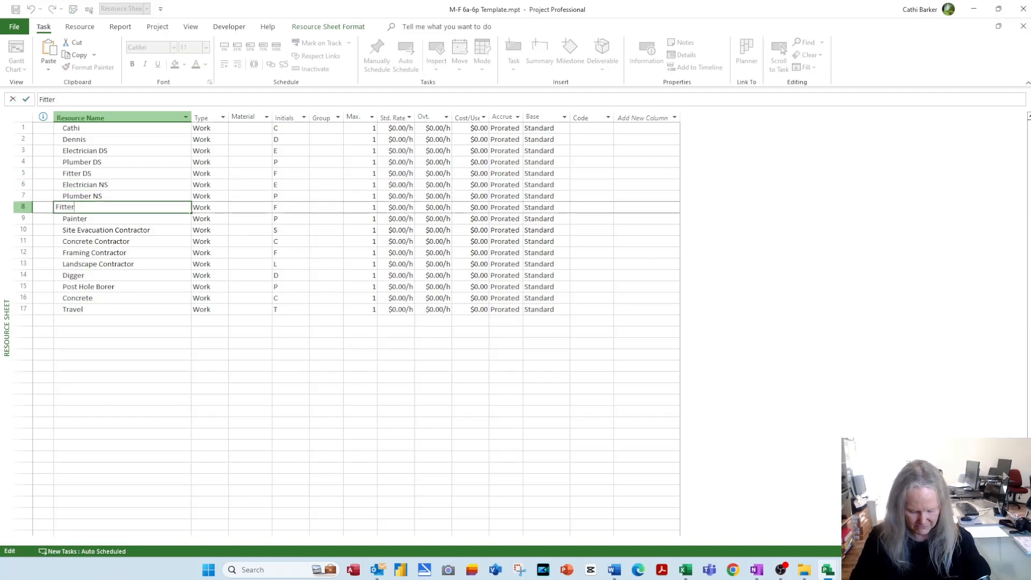
pyautogui.write('NS')
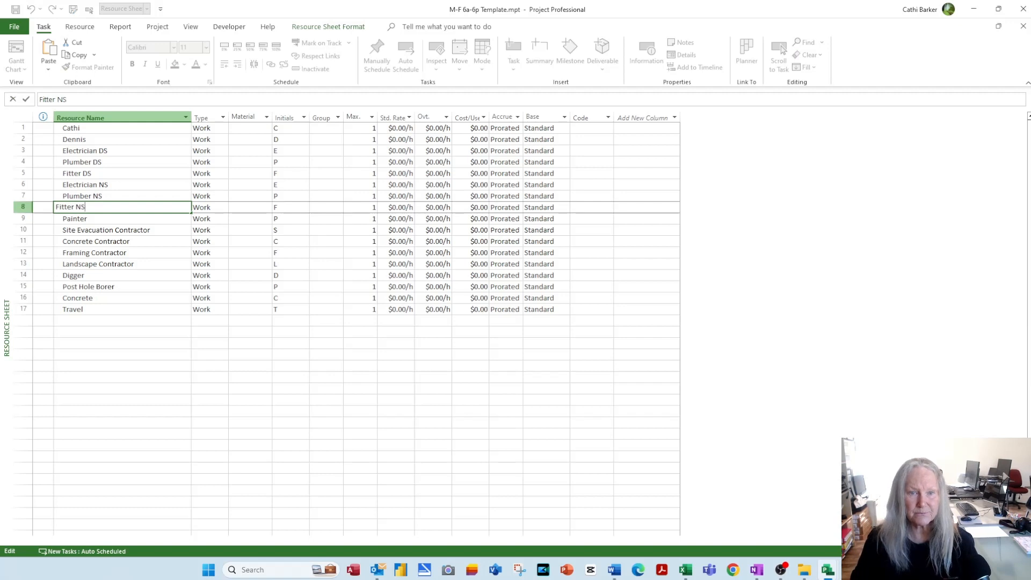
pyautogui.press('Return')
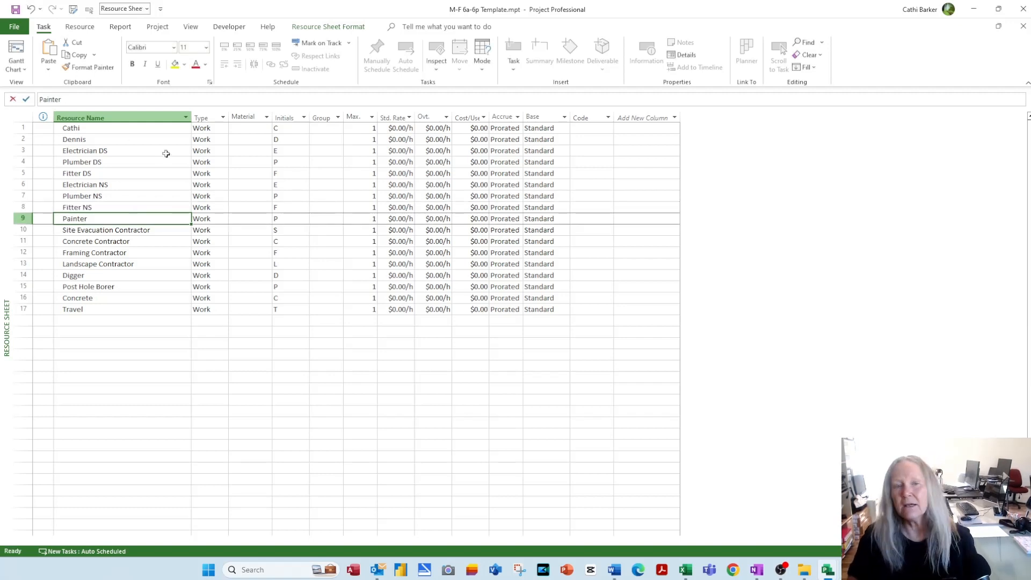
# Step: Set the resource type of Concrete to Material
pyautogui.press('Up')
pyautogui.press('Up')
pyautogui.press('Up')
pyautogui.press('Up')
pyautogui.press('Up')
pyautogui.press('Up')
pyautogui.press('Up')
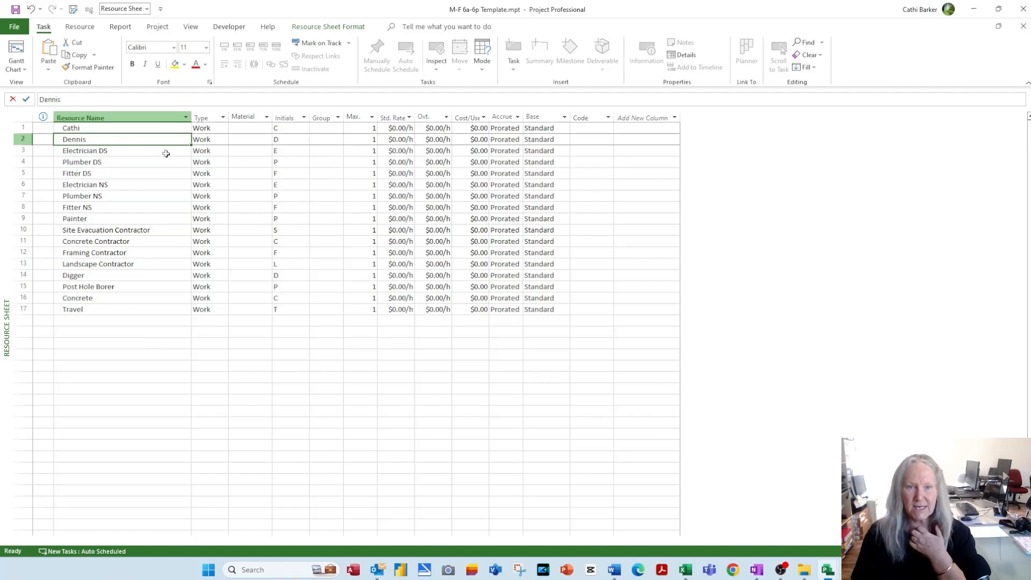
pyautogui.press('Up')
pyautogui.press('Right')
pyautogui.press('Down')
pyautogui.press('Down')
pyautogui.press('Down')
pyautogui.press('Down')
pyautogui.press('Down')
pyautogui.press('Down')
pyautogui.press('Down')
pyautogui.press('Down')
pyautogui.press('Down')
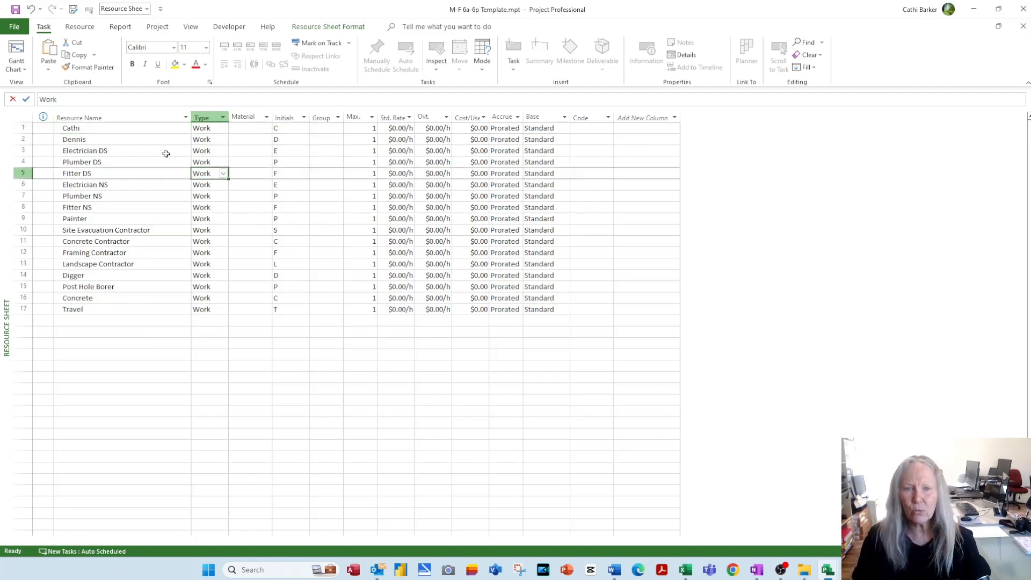
pyautogui.press('Down')
pyautogui.press('Down')
pyautogui.press('Down')
pyautogui.press('Down')
pyautogui.press('Down')
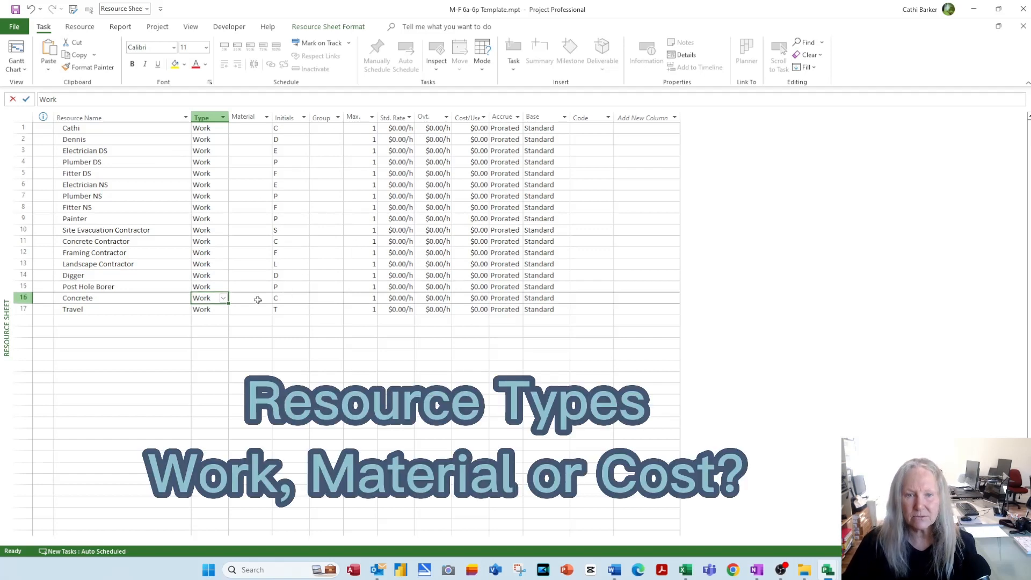
pyautogui.click(223, 298)
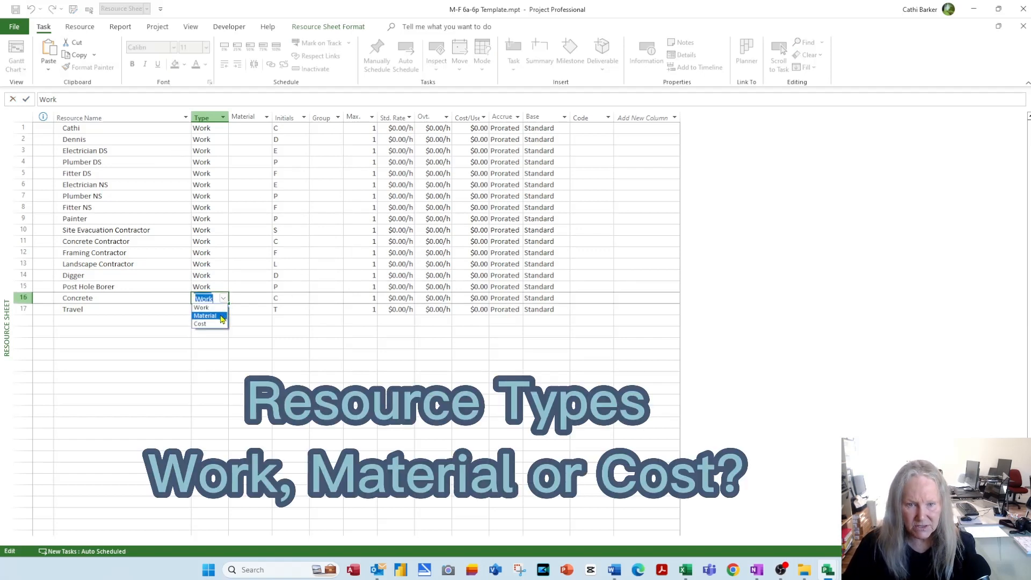
pyautogui.click(221, 317)
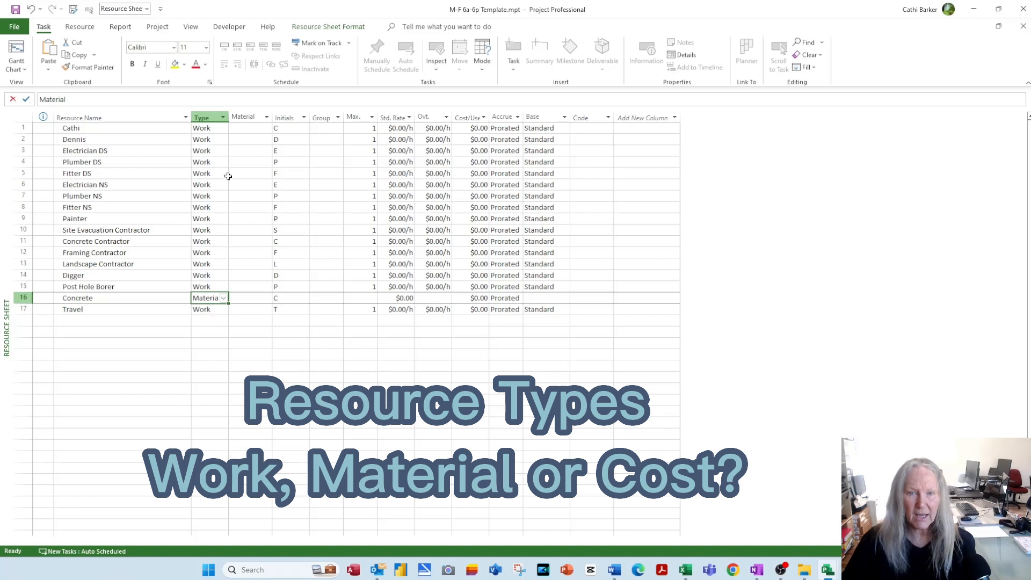
# Step: Set the resource type of Travel to Cost, and widen the Type column so its values fit comfortably
pyautogui.moveTo(226, 117); pyautogui.dragTo(223, 116)
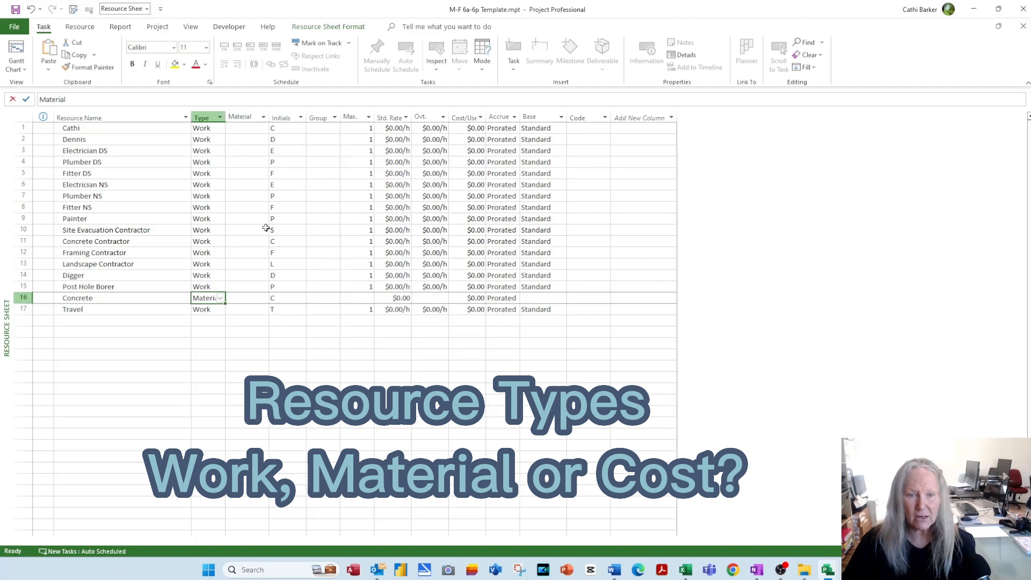
pyautogui.click(204, 310)
pyautogui.click(220, 311)
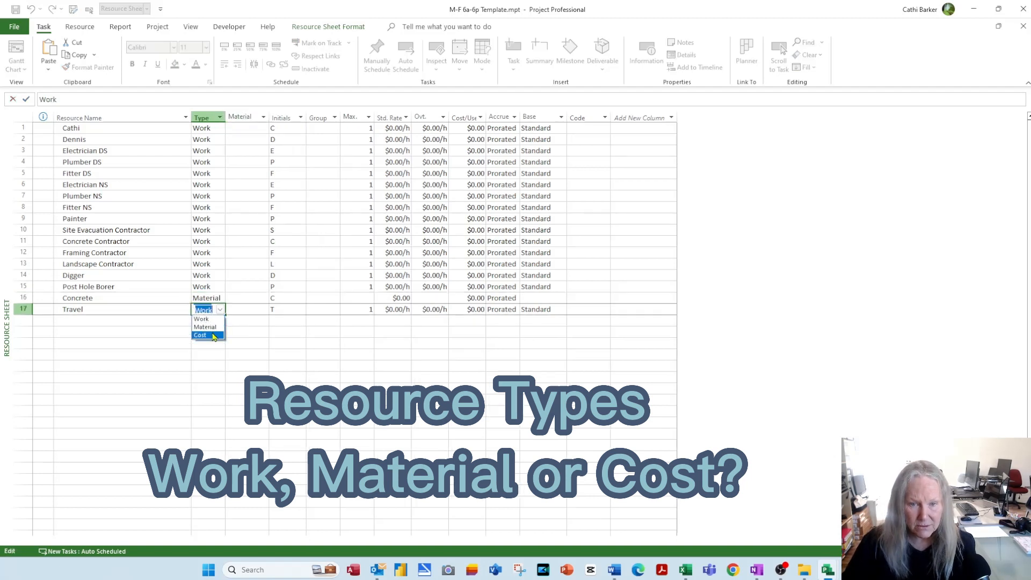
pyautogui.click(203, 337)
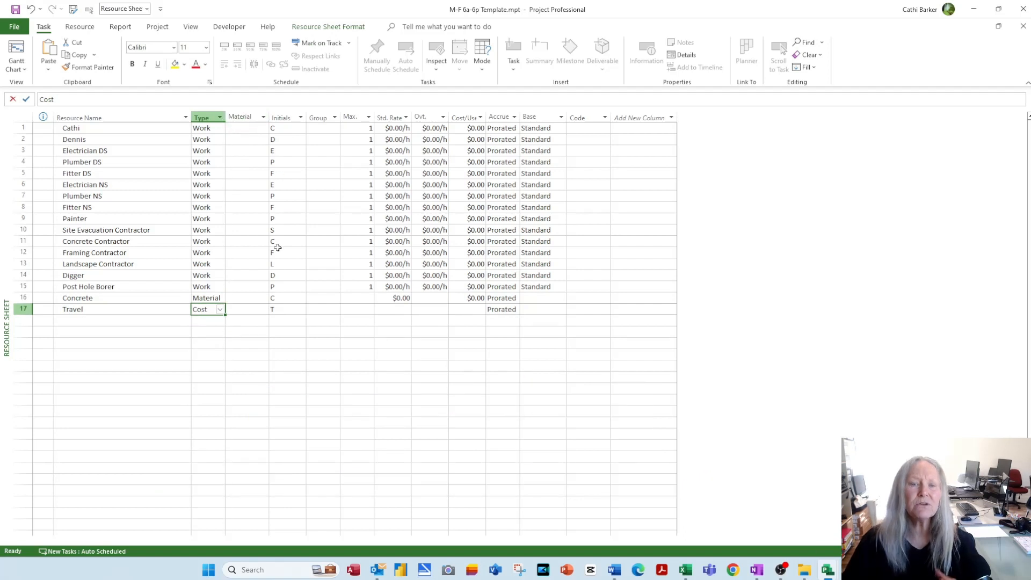
pyautogui.click(173, 310)
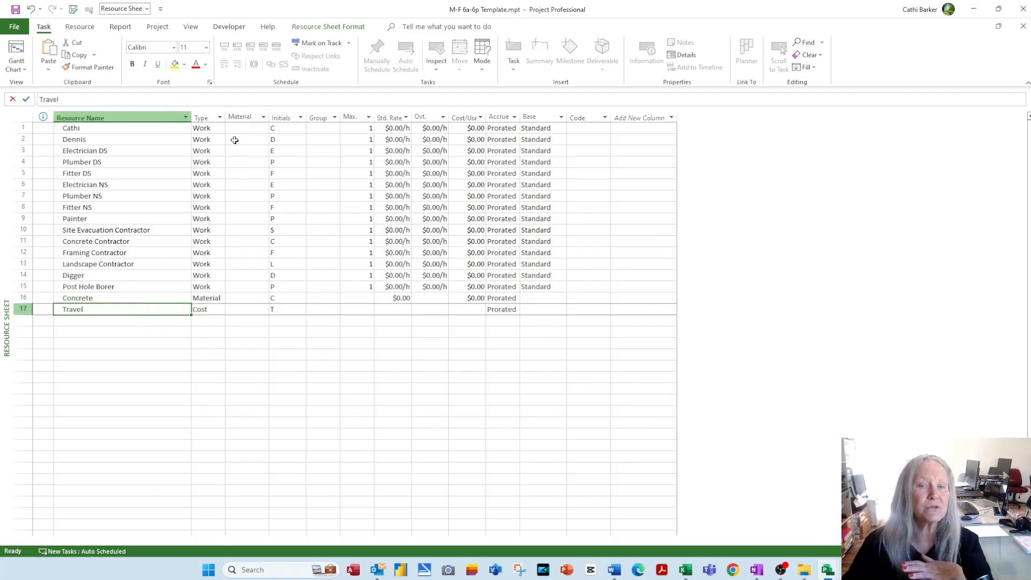
pyautogui.moveTo(228, 121); pyautogui.dragTo(248, 121)
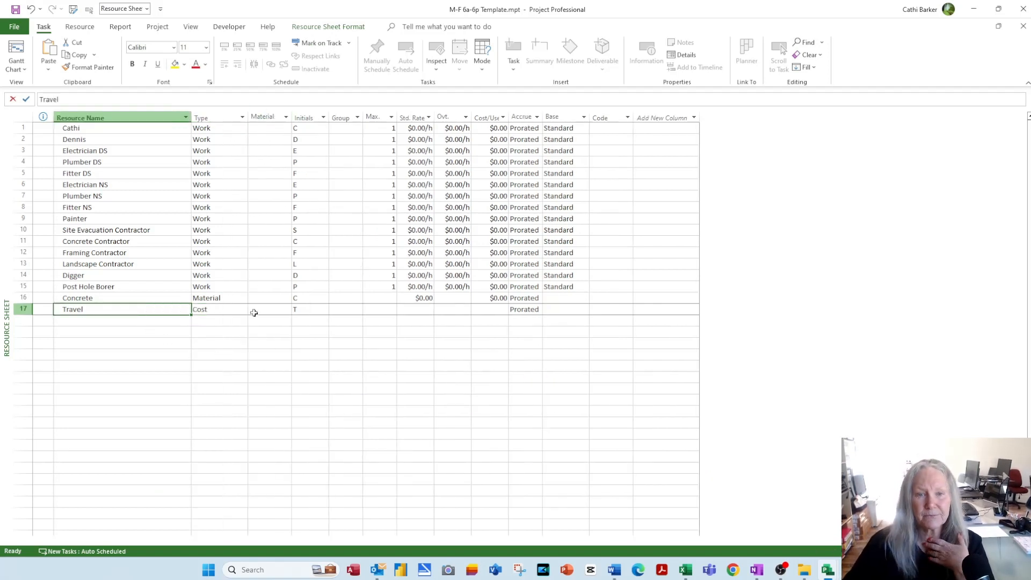
# Step: Review the available resource types for Travel without changing its selection
pyautogui.click(224, 309)
pyautogui.click(243, 311)
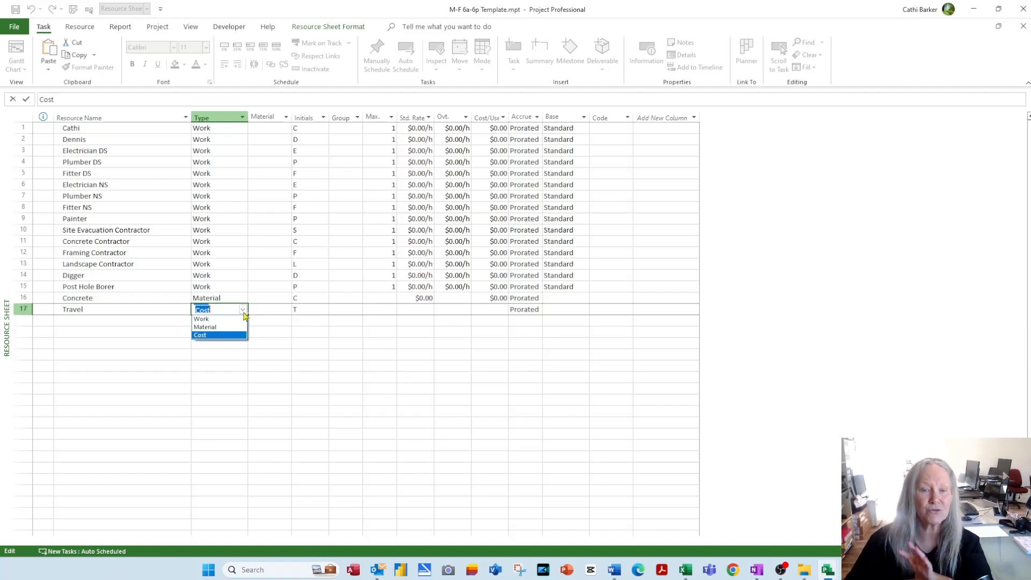
pyautogui.click(290, 327)
pyautogui.click(339, 364)
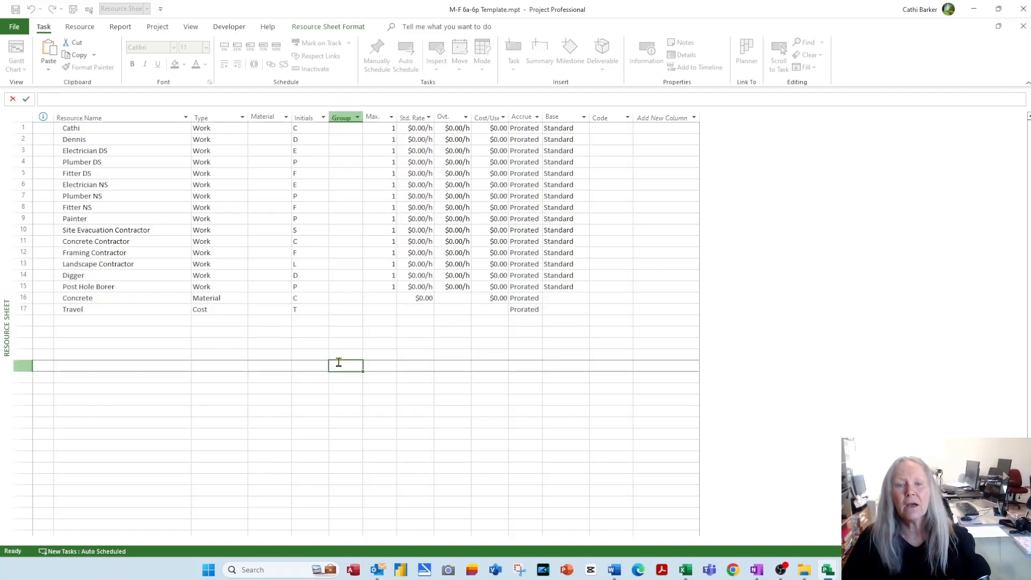
# Step: Fit the Material Label column to its heading and enter m3 as the material label for Concrete
pyautogui.doubleClick(292, 116)
pyautogui.click(282, 299)
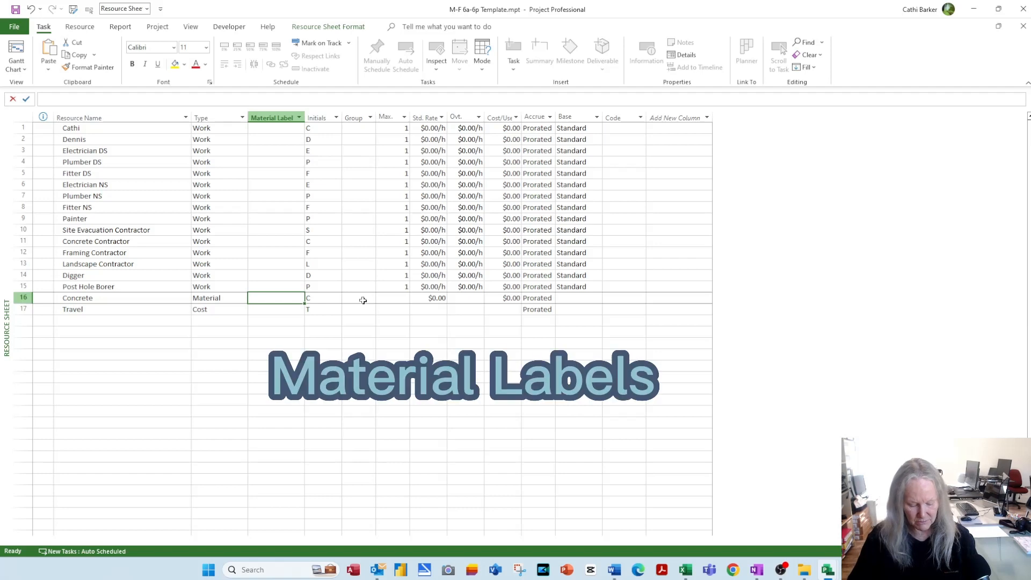
pyautogui.write('m3')
pyautogui.press('Return')
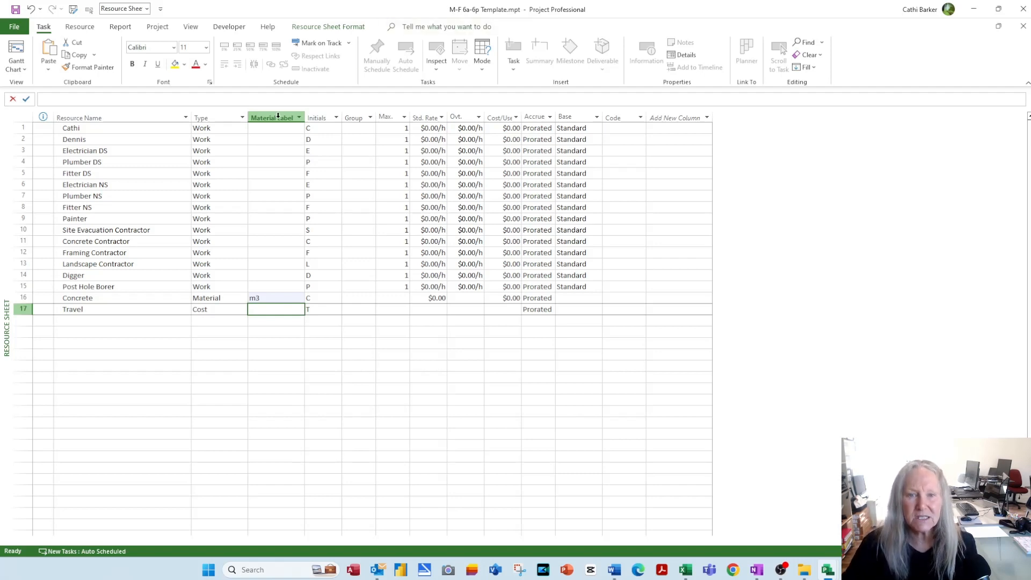
# Step: Set the standard rate of the Concrete material resource to $250.00
pyautogui.click(211, 297)
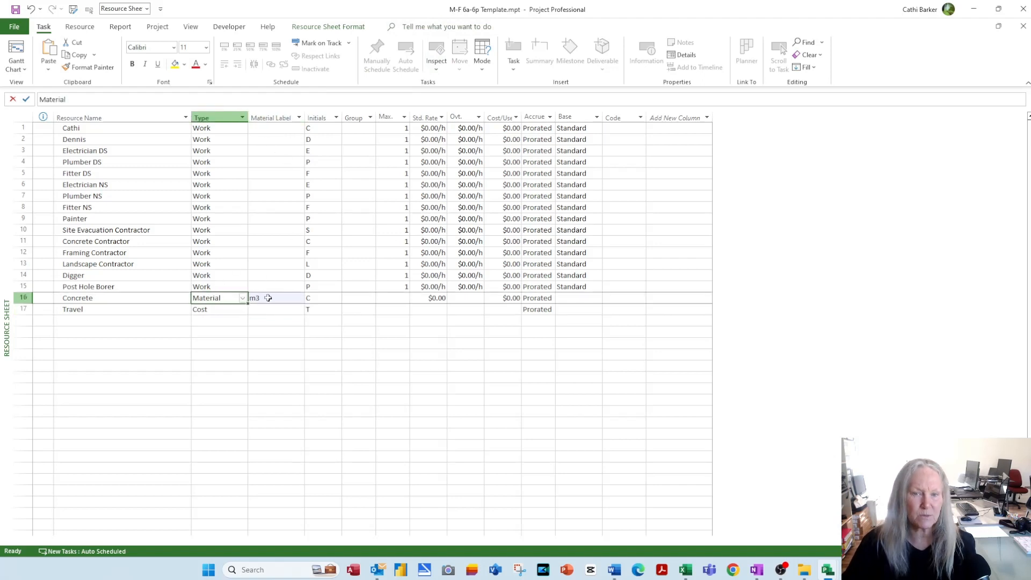
pyautogui.click(440, 297)
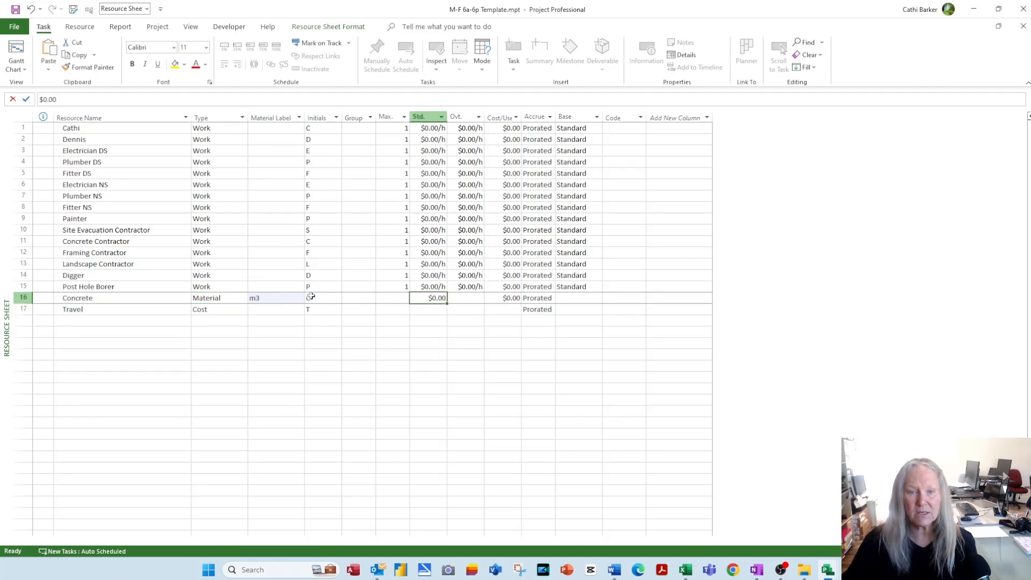
pyautogui.write('250')
pyautogui.press('Return')
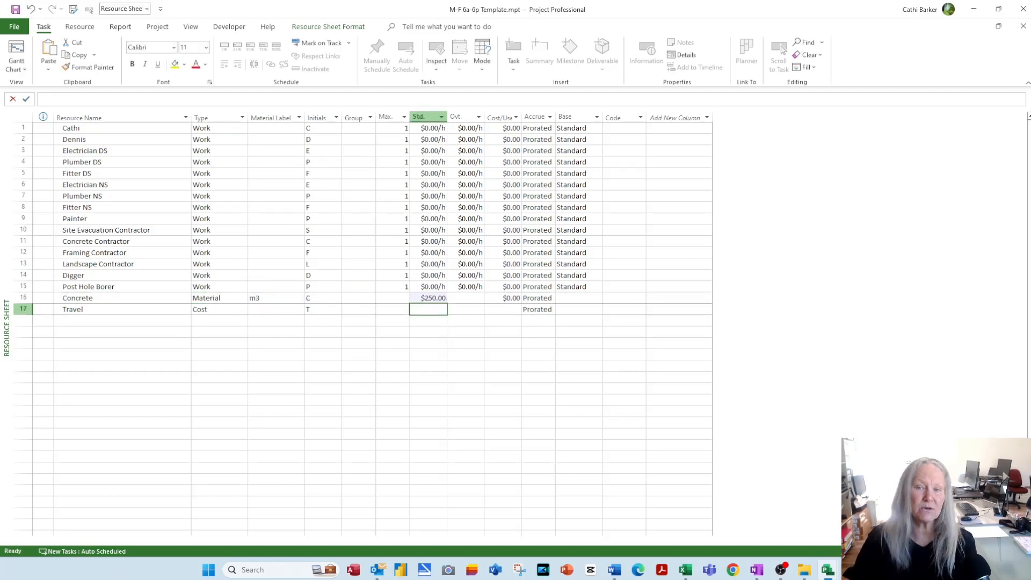
pyautogui.click(432, 299)
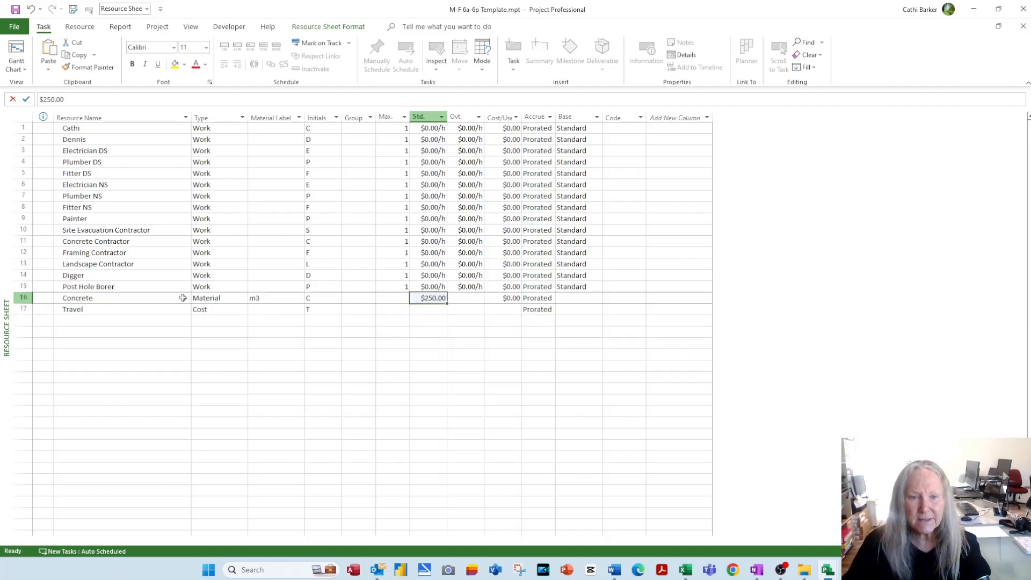
# Step: Set the cost per use to $500.00 for Digger and $400.00 for Post Hole Borer
pyautogui.click(432, 276)
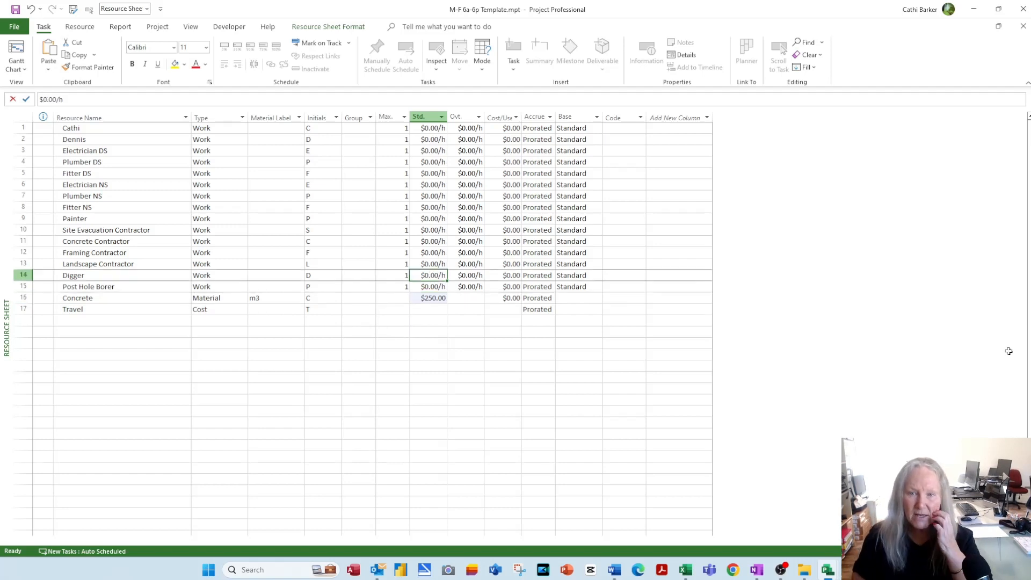
pyautogui.press('Right')
pyautogui.press('Right')
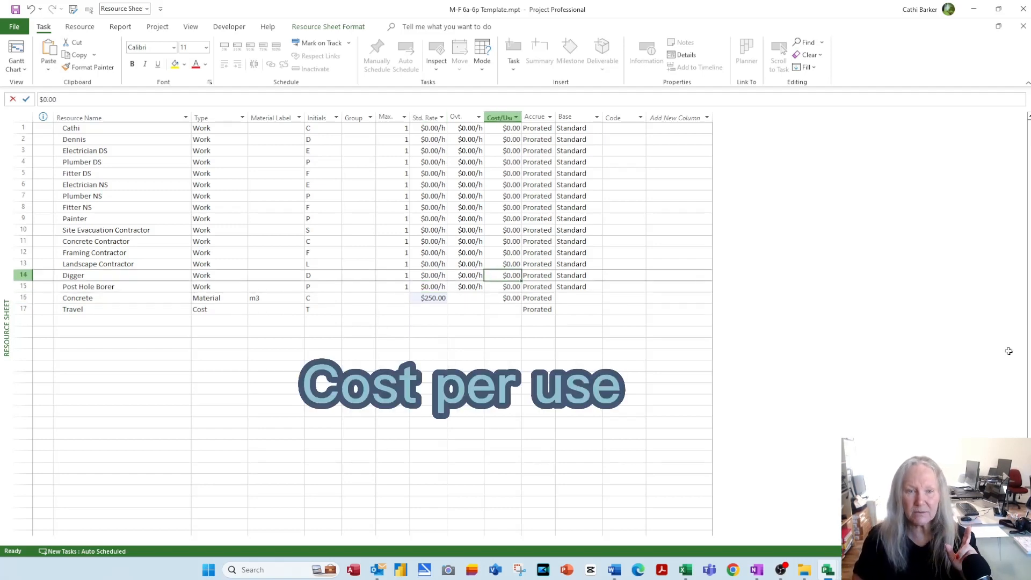
pyautogui.write('500')
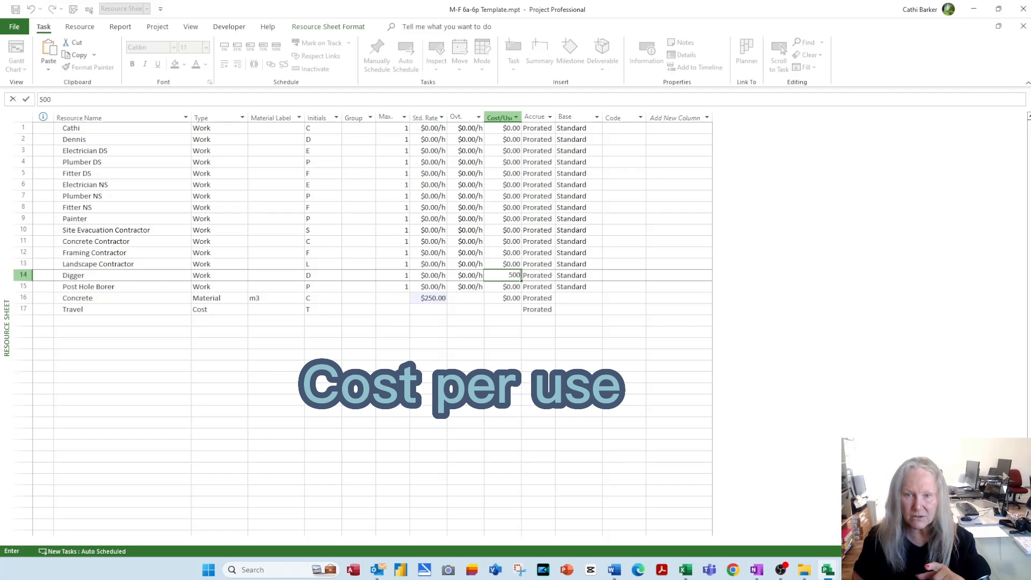
pyautogui.press('Return')
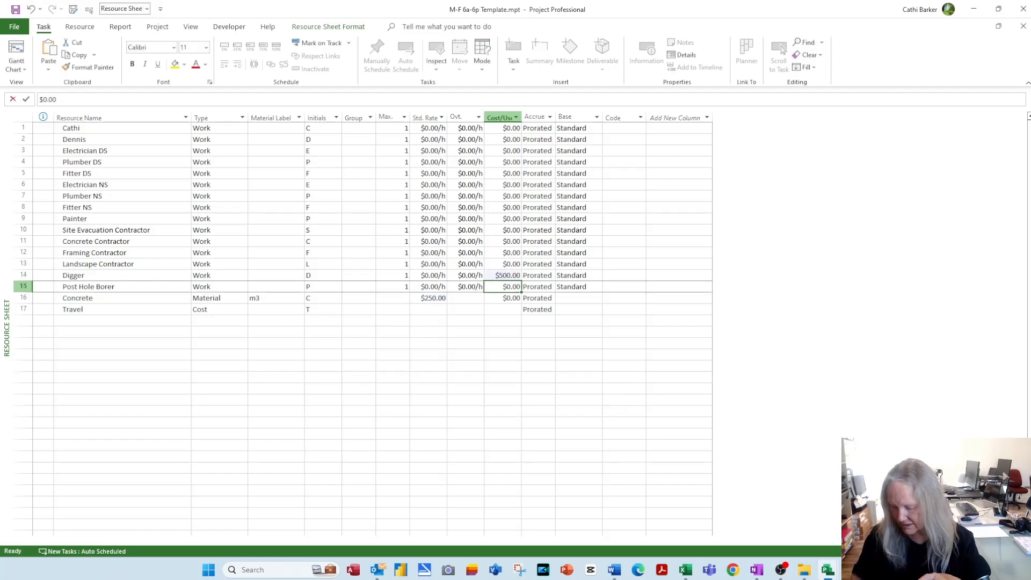
pyautogui.write('400')
pyautogui.press('Return')
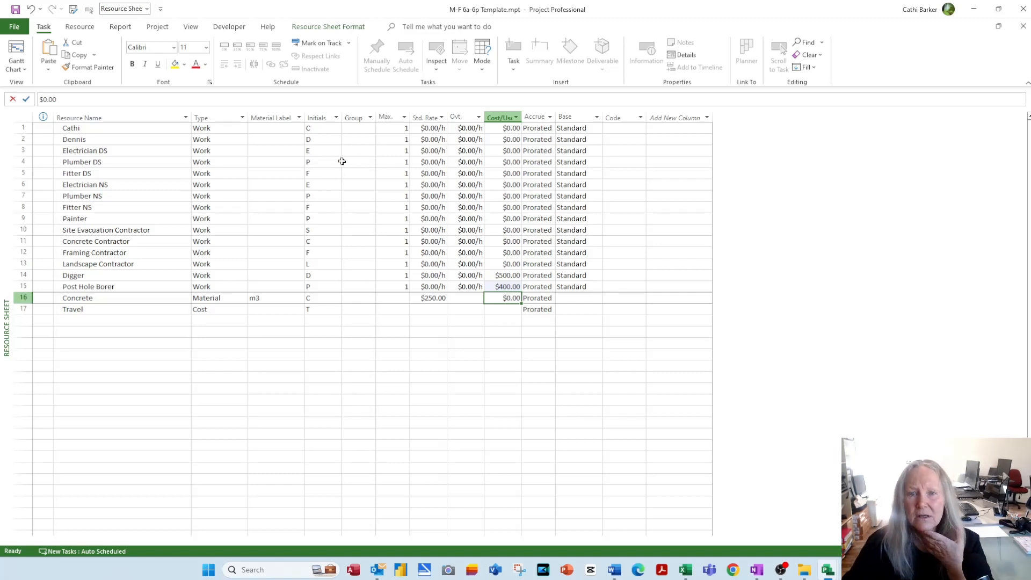
# Step: Widen the Group column and assign the group Staff to the two named people in rows 1 and 2
pyautogui.moveTo(341, 115); pyautogui.dragTo(420, 119)
pyautogui.click(397, 131)
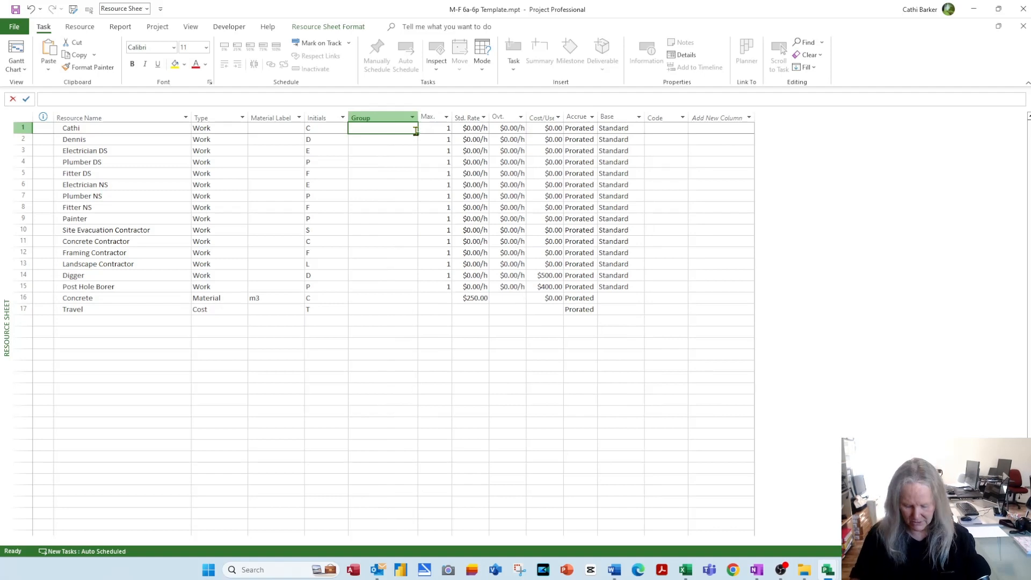
pyautogui.write('Staff')
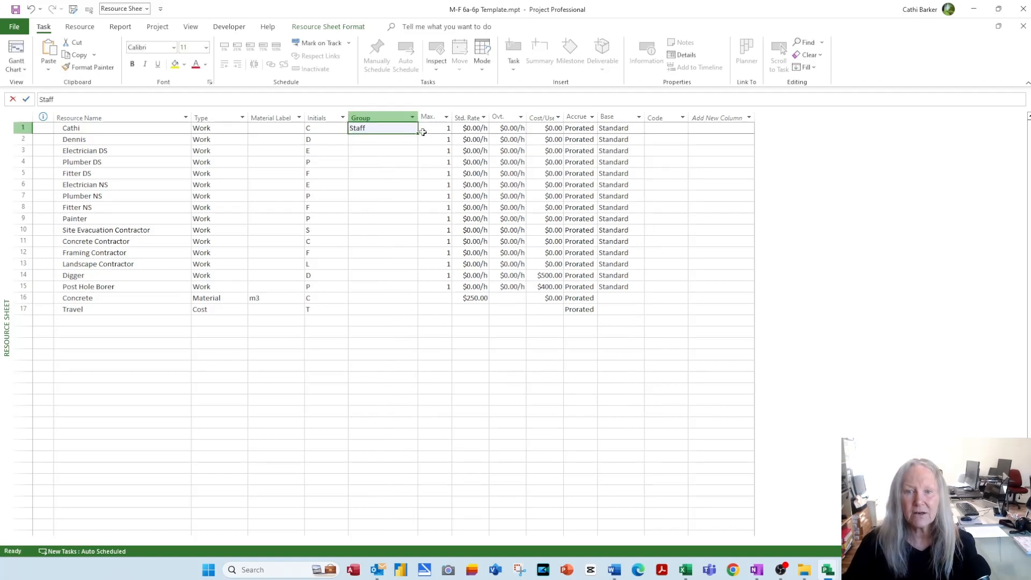
pyautogui.moveTo(418, 133); pyautogui.dragTo(411, 143)
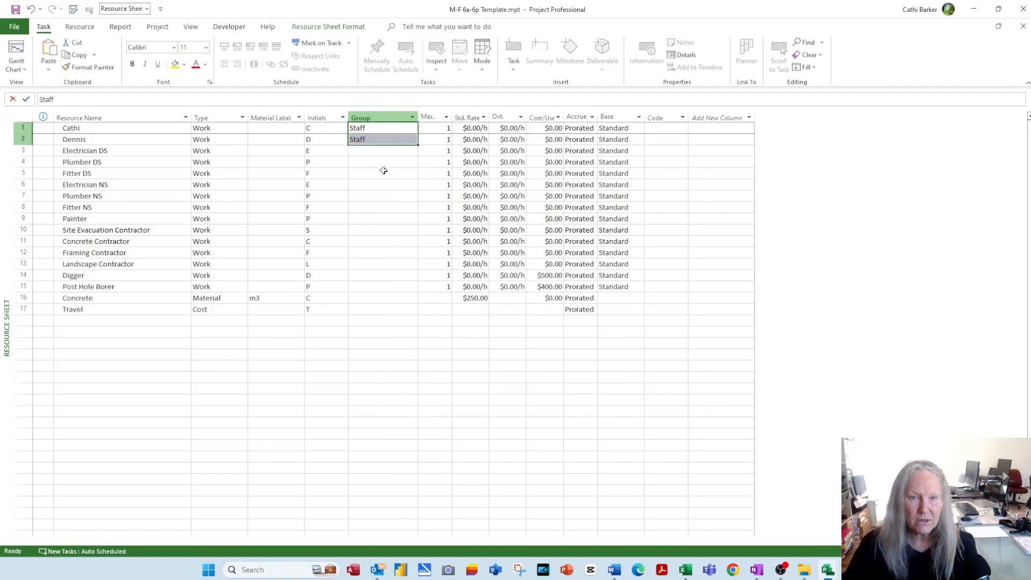
# Step: Assign the group Trades to all trade resources from Electrician DS down to Painter
pyautogui.click(388, 151)
pyautogui.write('Trades')
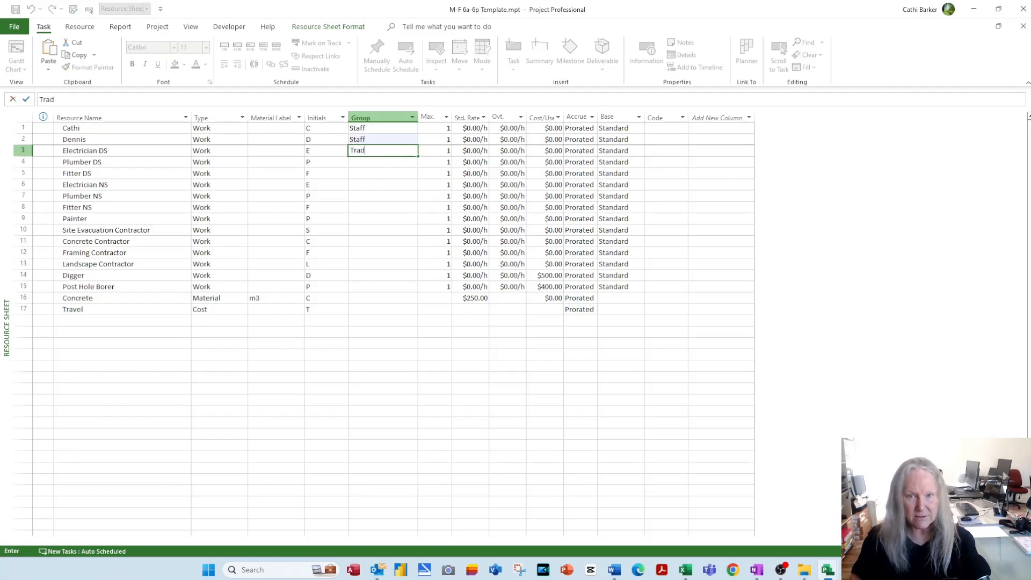
pyautogui.press('Return')
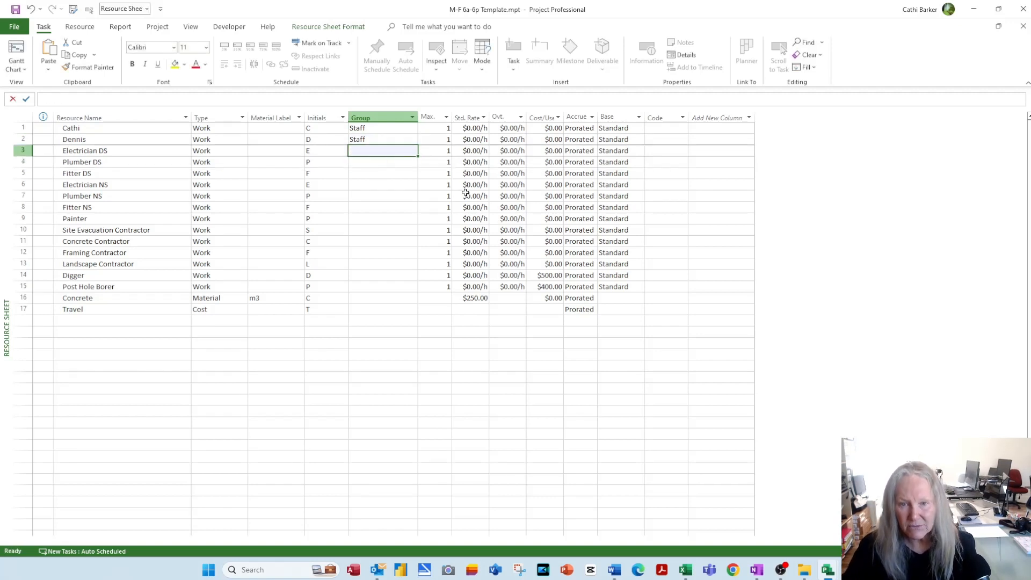
pyautogui.click(412, 152)
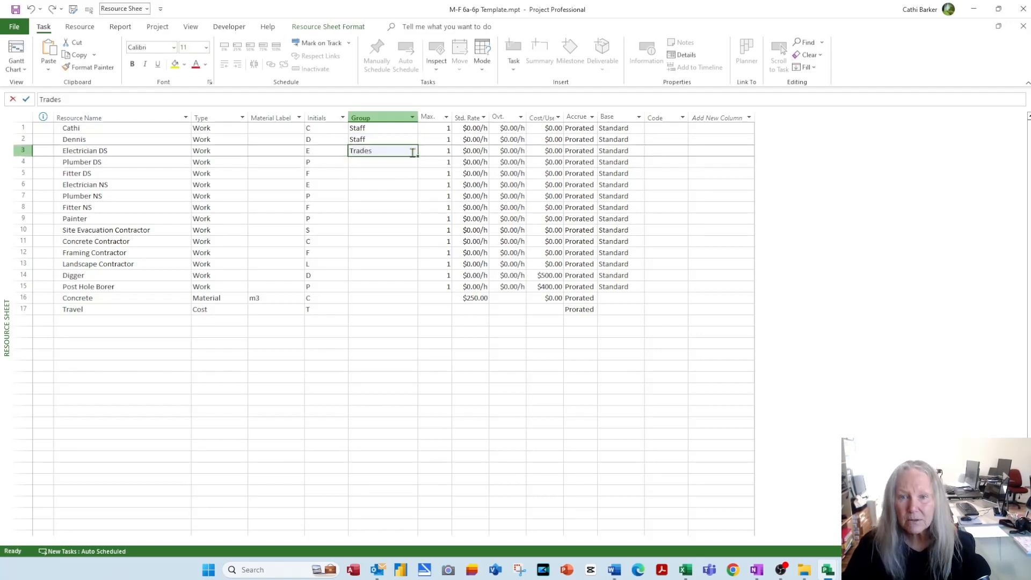
pyautogui.moveTo(418, 156); pyautogui.dragTo(417, 225)
# Step: Assign the group Contractor to the four contractor resources, from Site Evacuation Contractor to Landscape Contractor
pyautogui.click(378, 230)
pyautogui.write('C')
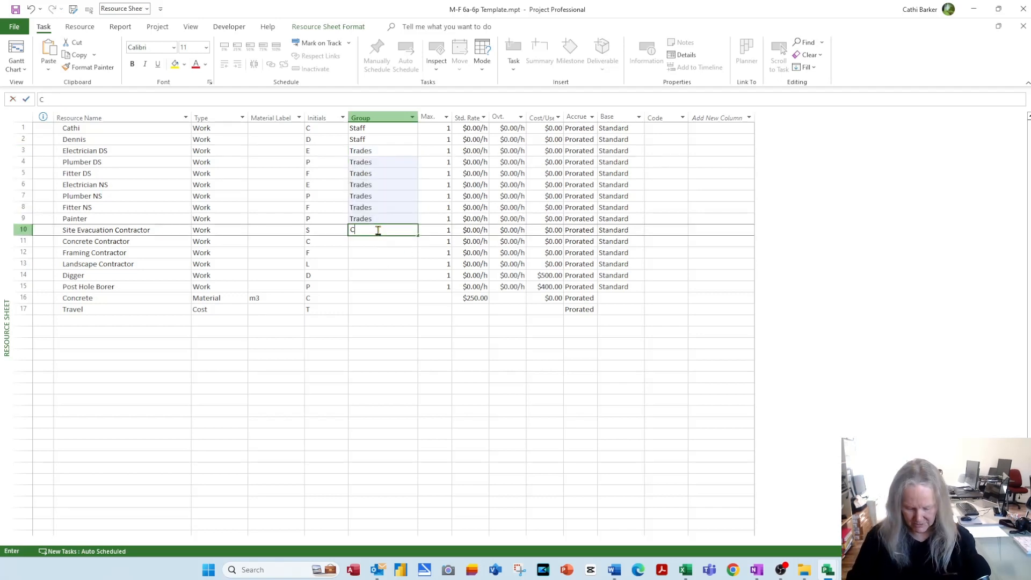
pyautogui.write('ontractor')
pyautogui.press('Return')
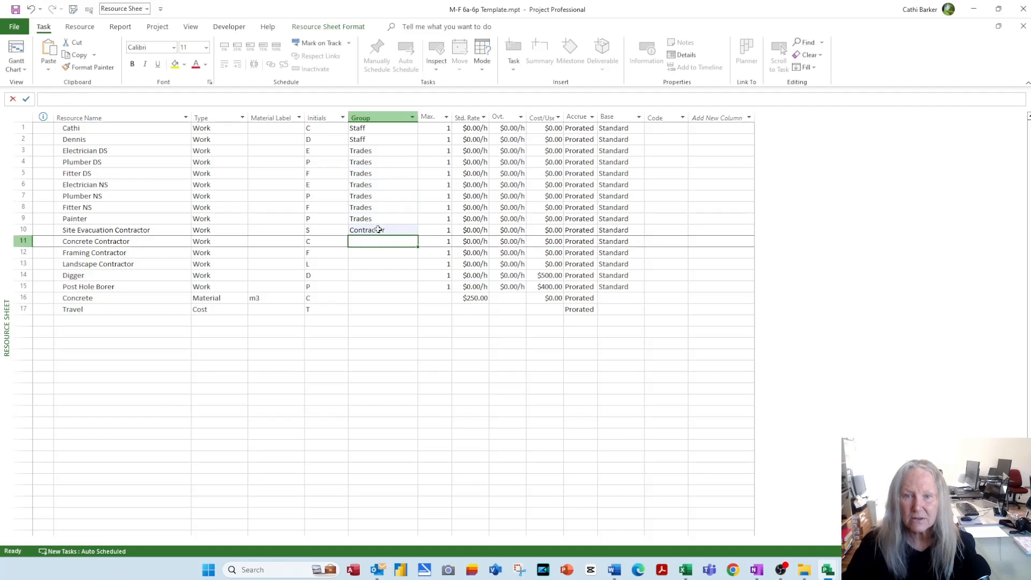
pyautogui.click(378, 230)
pyautogui.moveTo(418, 234); pyautogui.dragTo(419, 266)
pyautogui.click(379, 288)
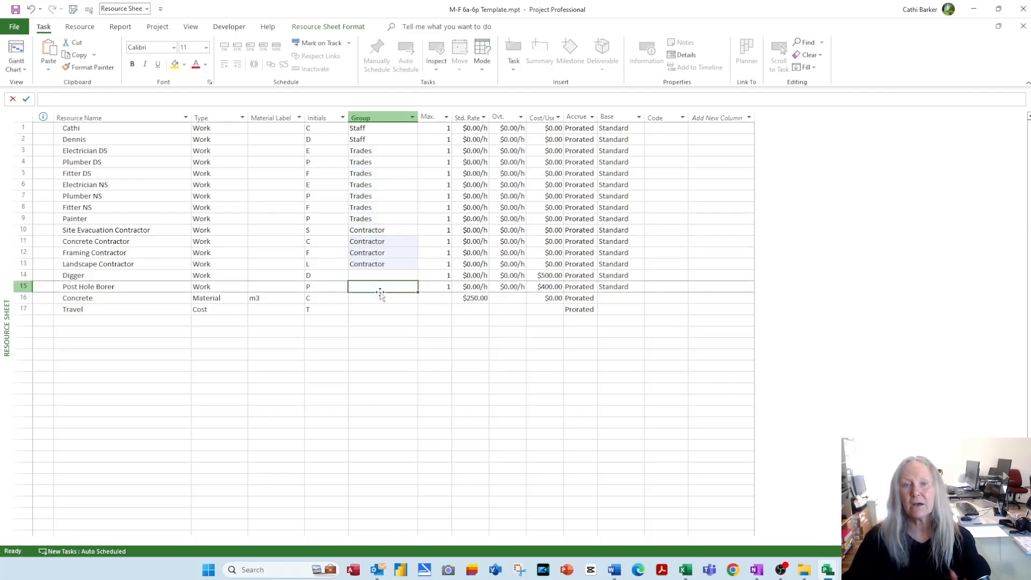
# Step: Widen the Max. Units column to show its full heading, leaving the two staff members' units at 1
pyautogui.moveTo(453, 112); pyautogui.dragTo(477, 113)
pyautogui.click(457, 128)
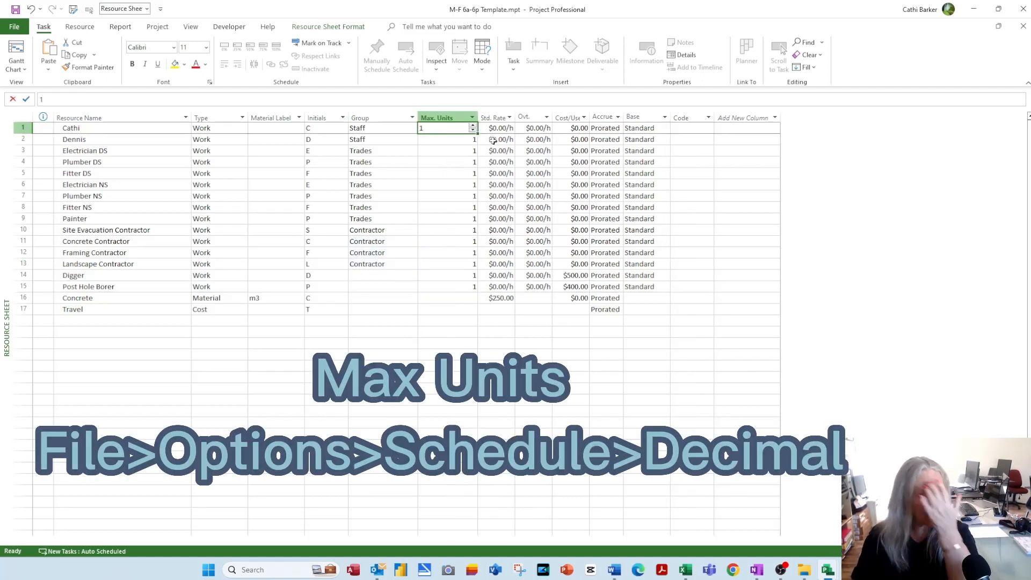
pyautogui.press('Return')
pyautogui.press('Return')
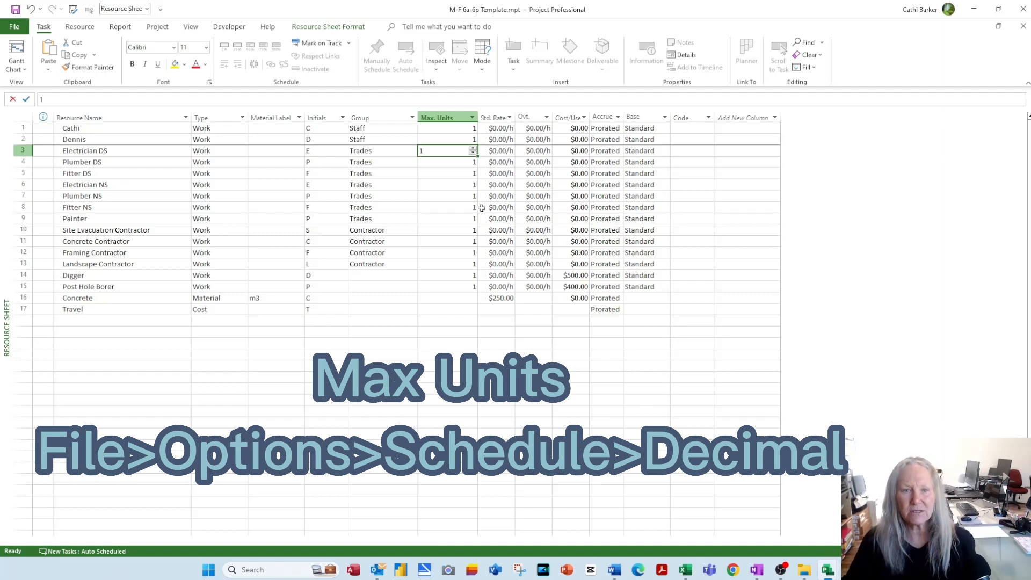
pyautogui.click(456, 129)
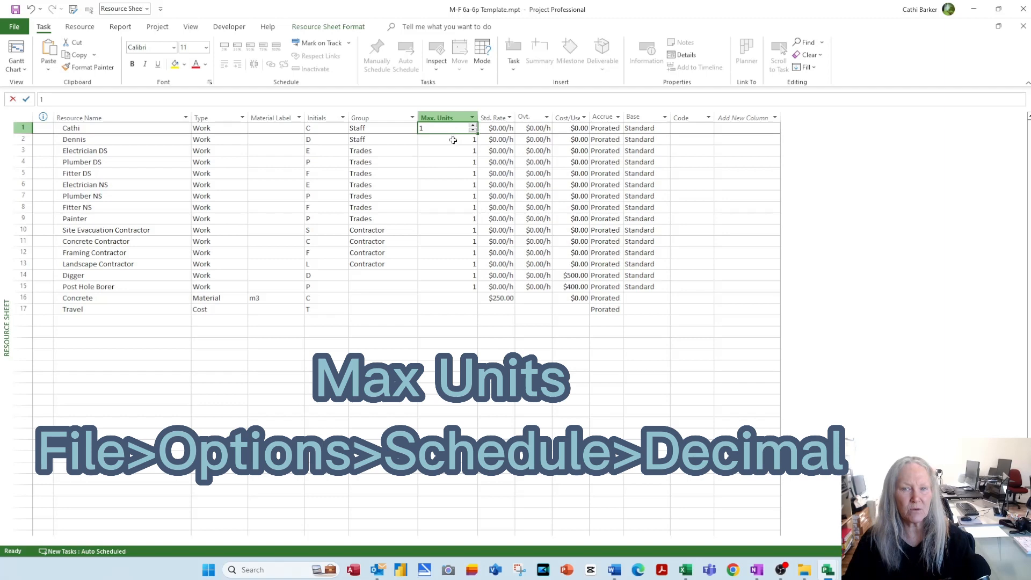
pyautogui.click(454, 139)
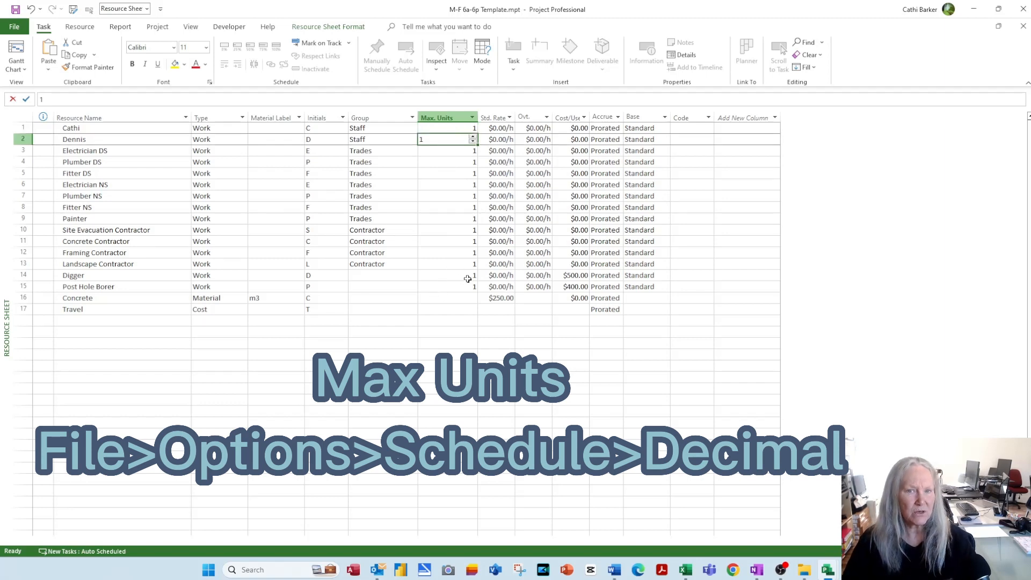
# Step: Review the scheduling option for how assignment units are shown and keep it as Decimal
pyautogui.click(15, 27)
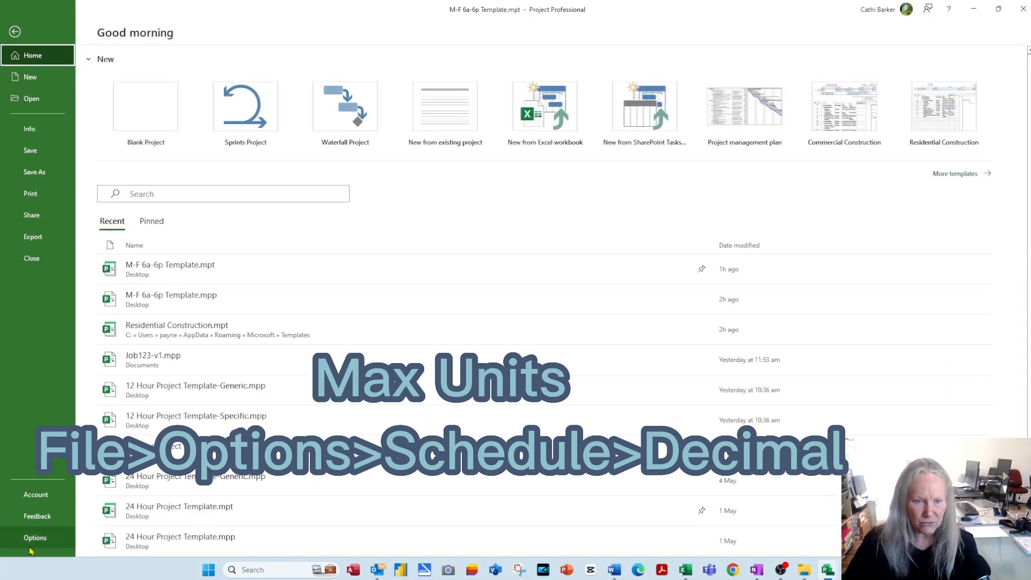
pyautogui.click(35, 537)
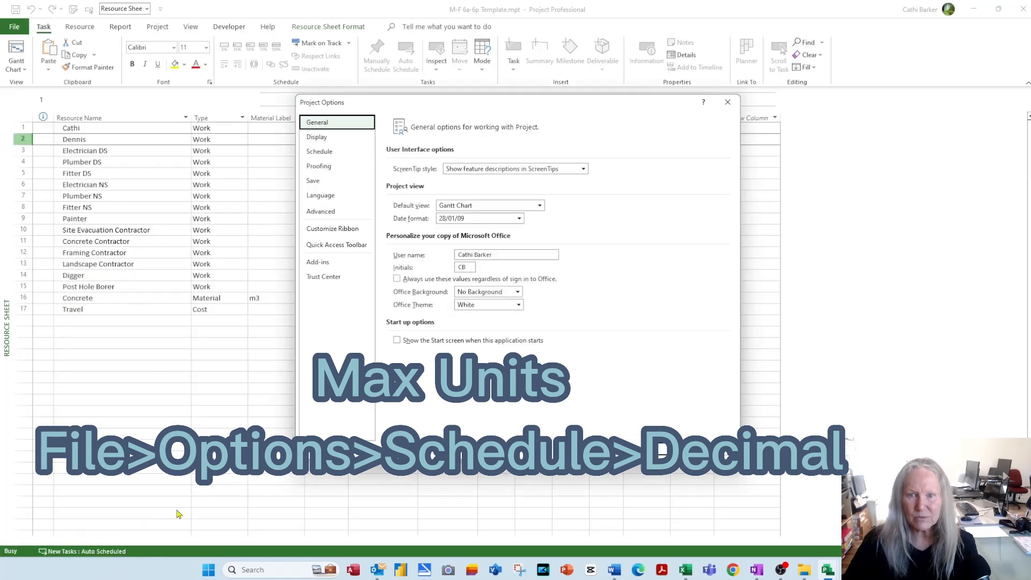
pyautogui.click(329, 154)
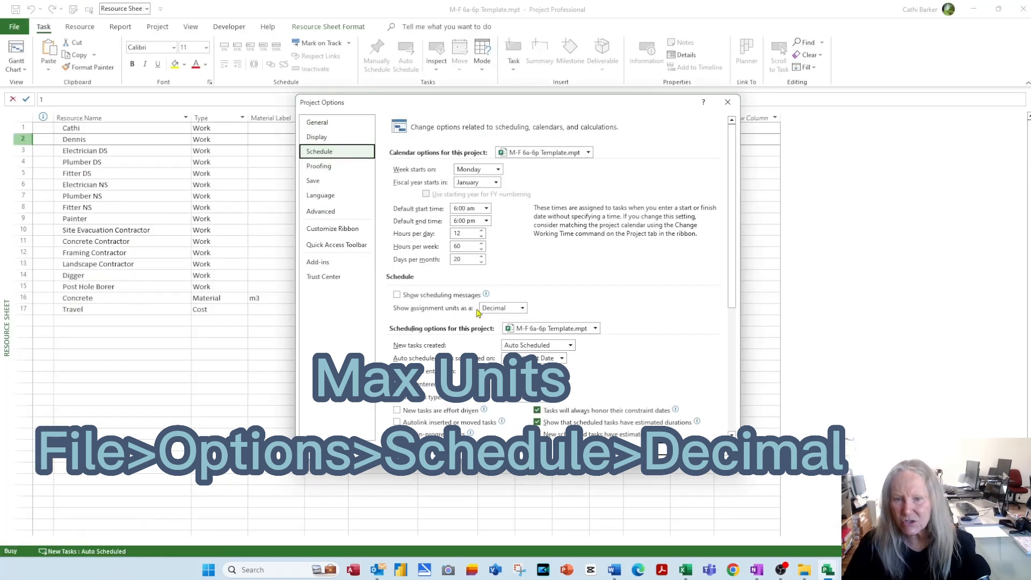
pyautogui.click(523, 309)
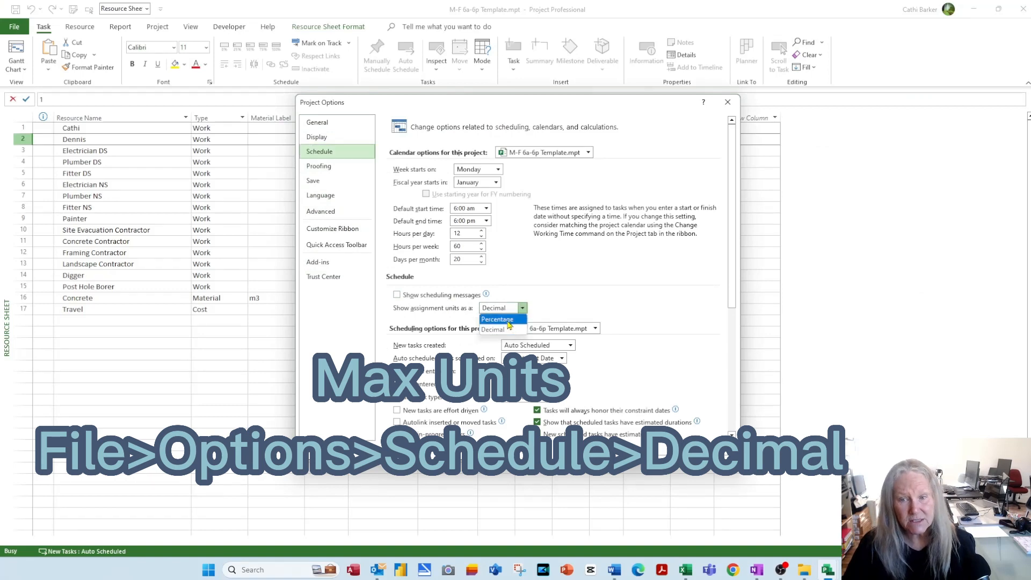
pyautogui.click(522, 310)
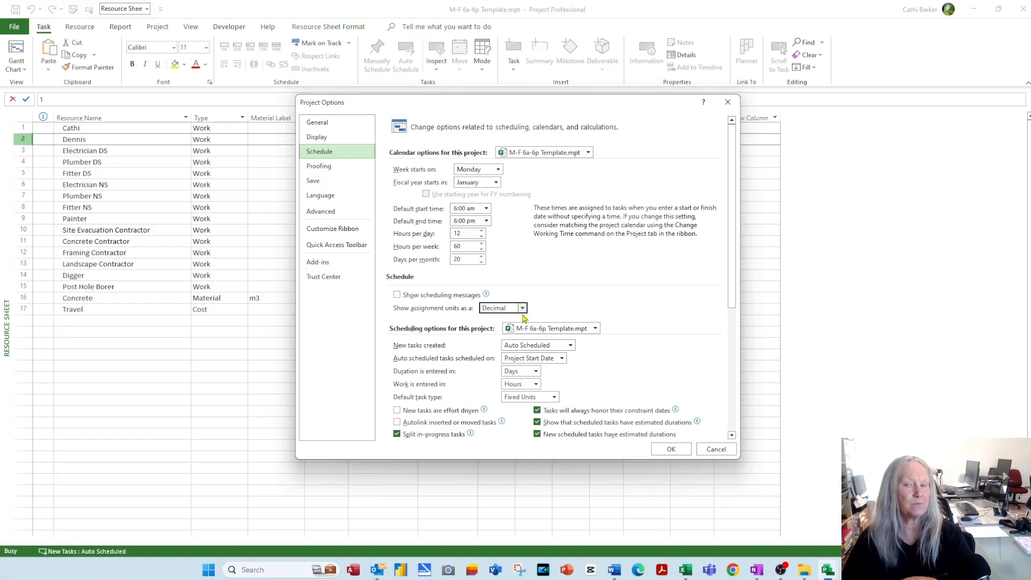
pyautogui.click(671, 450)
# Step: Set the maximum units of the day shift trades to 10 for Electrician DS, 8 for Plumber DS and 5 for Fitter DS
pyautogui.press('Down')
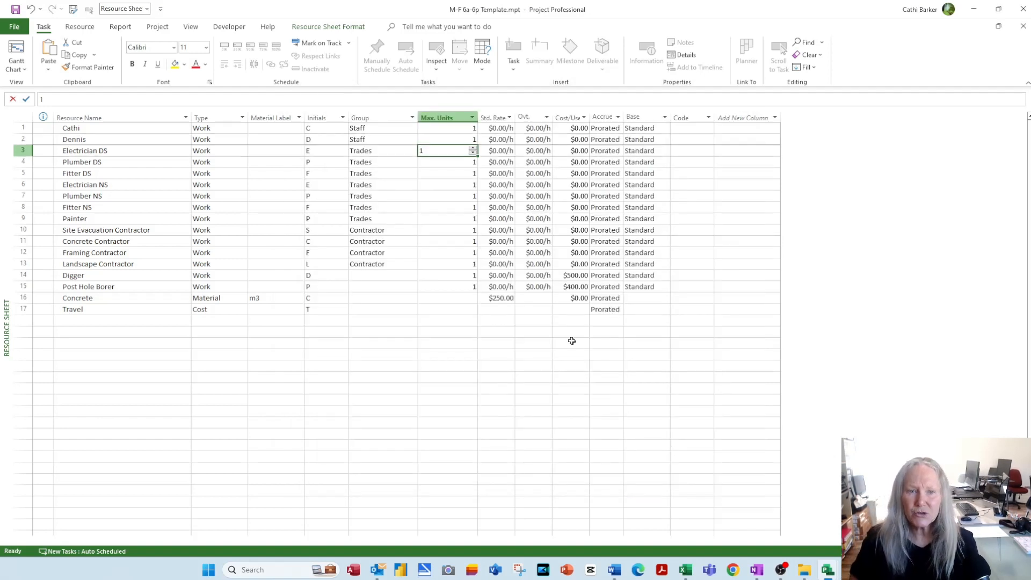
pyautogui.write('10')
pyautogui.press('Return')
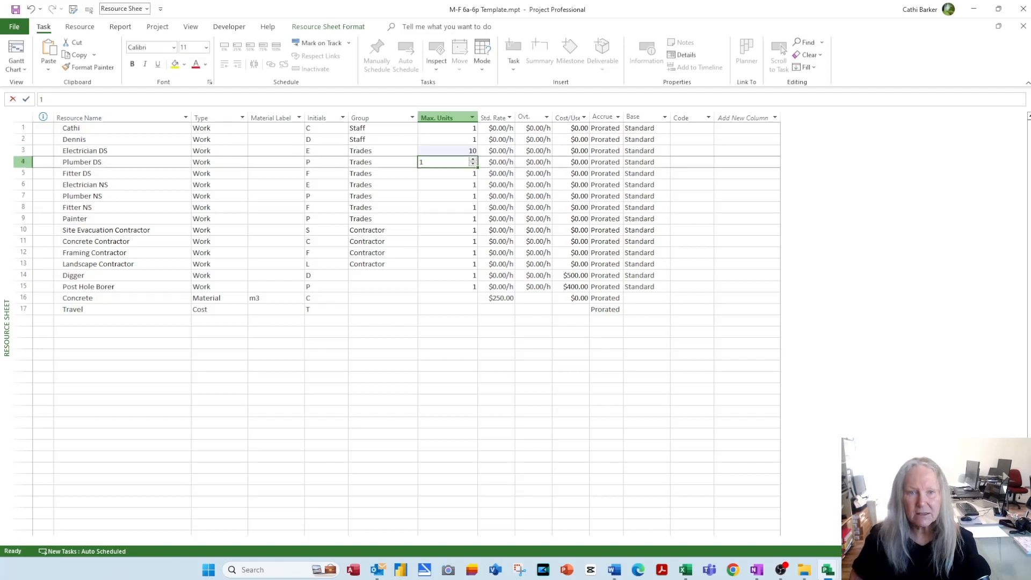
pyautogui.write('8')
pyautogui.press('Return')
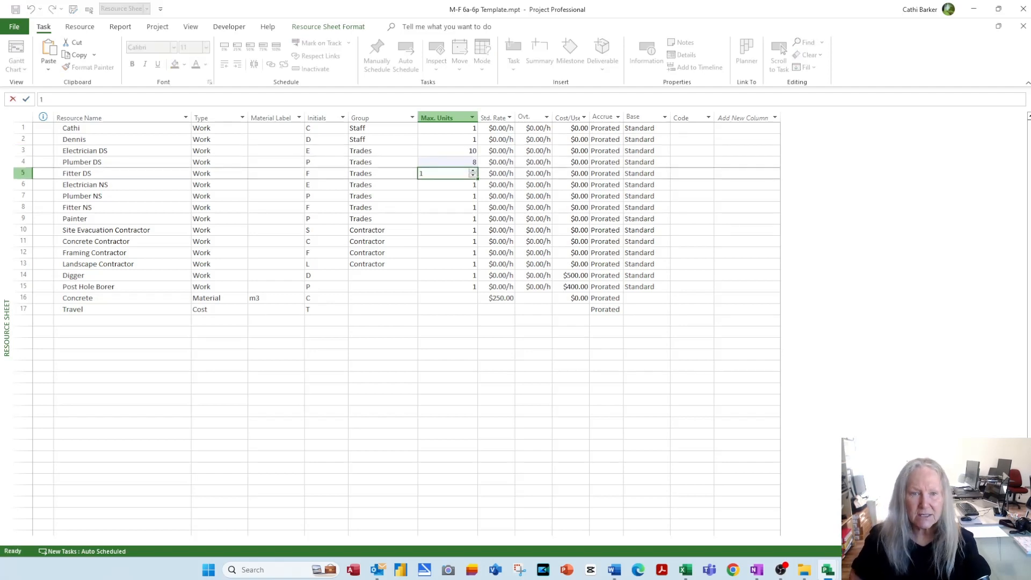
pyautogui.write('5')
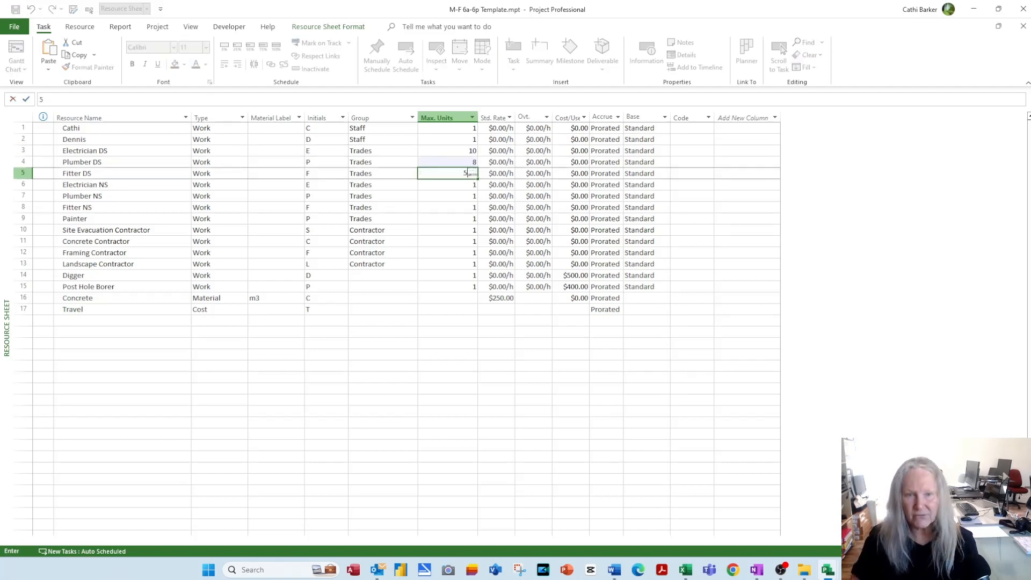
pyautogui.press('Return')
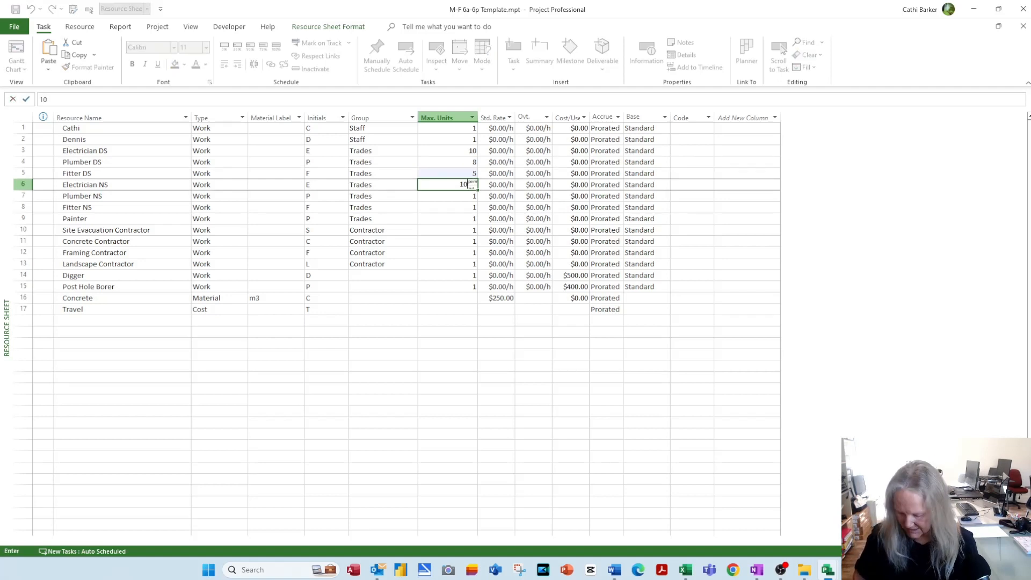
# Step: Set the maximum units to 10 for Electrician NS, 8 for Plumber NS, 5 for Fitter NS and 6 for Painter
pyautogui.write('10')
pyautogui.press('Return')
pyautogui.write('80')
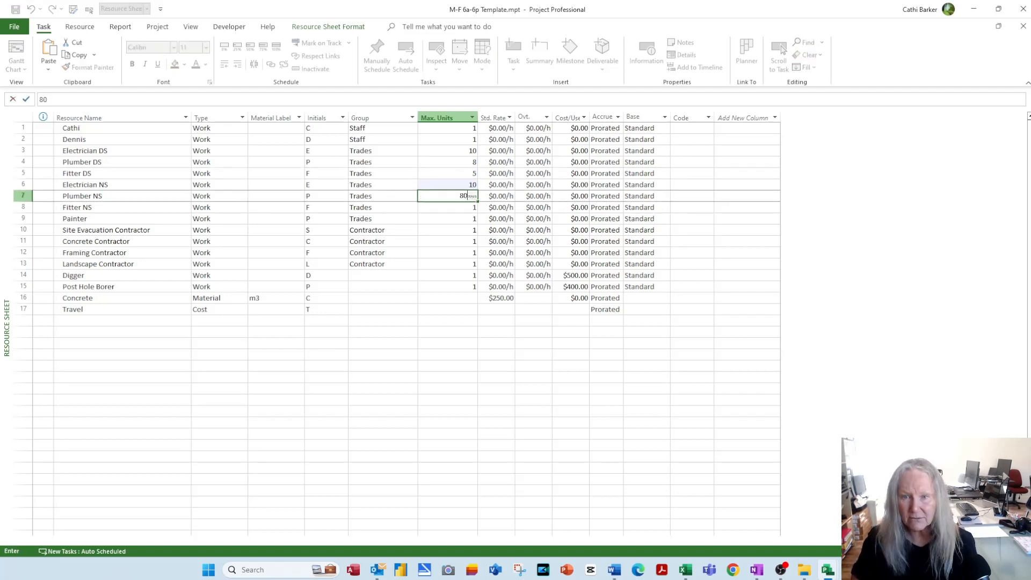
pyautogui.press('Return')
pyautogui.write('5')
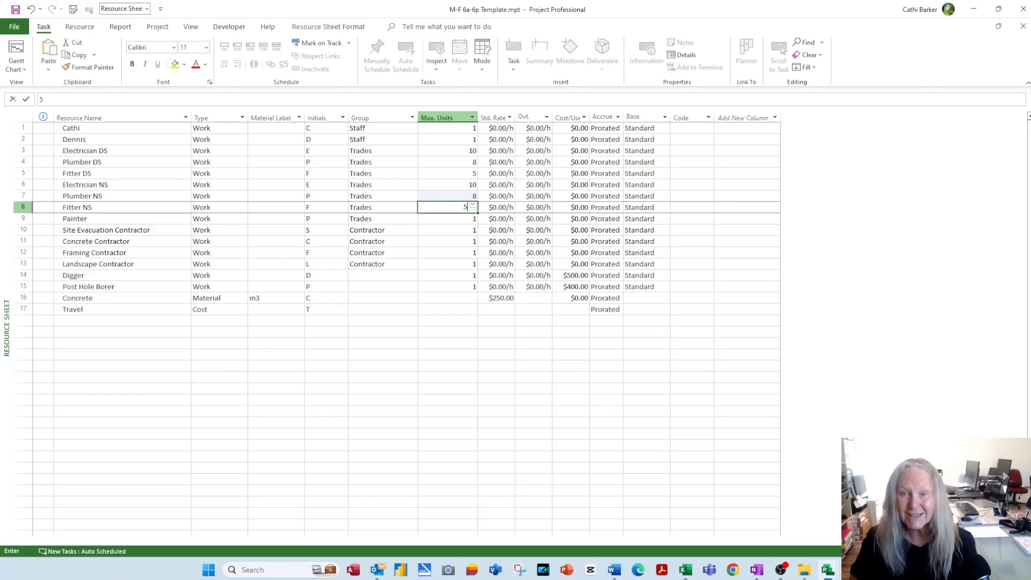
pyautogui.press('Return')
pyautogui.write('6')
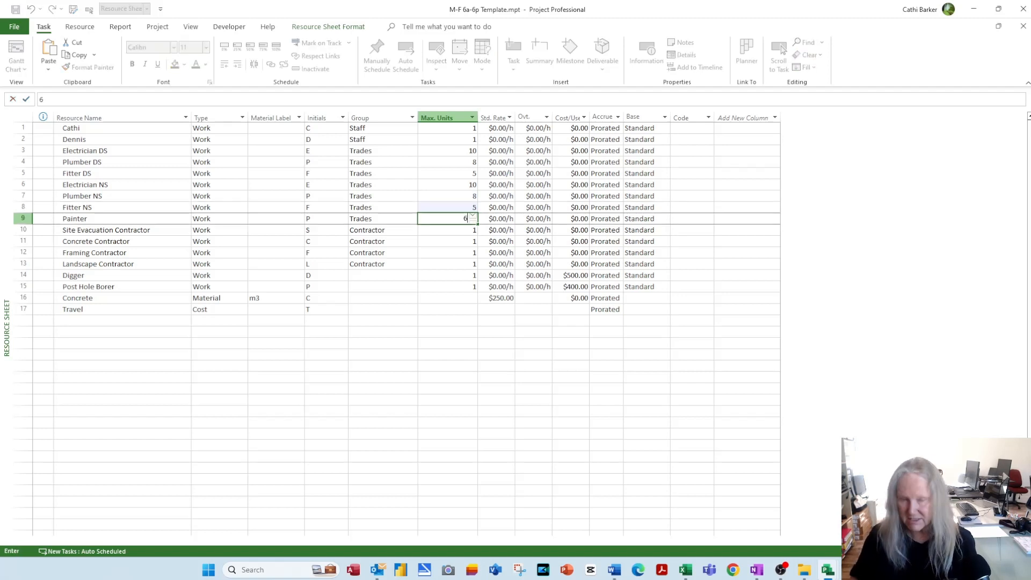
pyautogui.press('Return')
# Step: Keep the contractors' maximum units at 1 and set them to 2 for Digger and 3 for Post Hole Borer
pyautogui.press('Return')
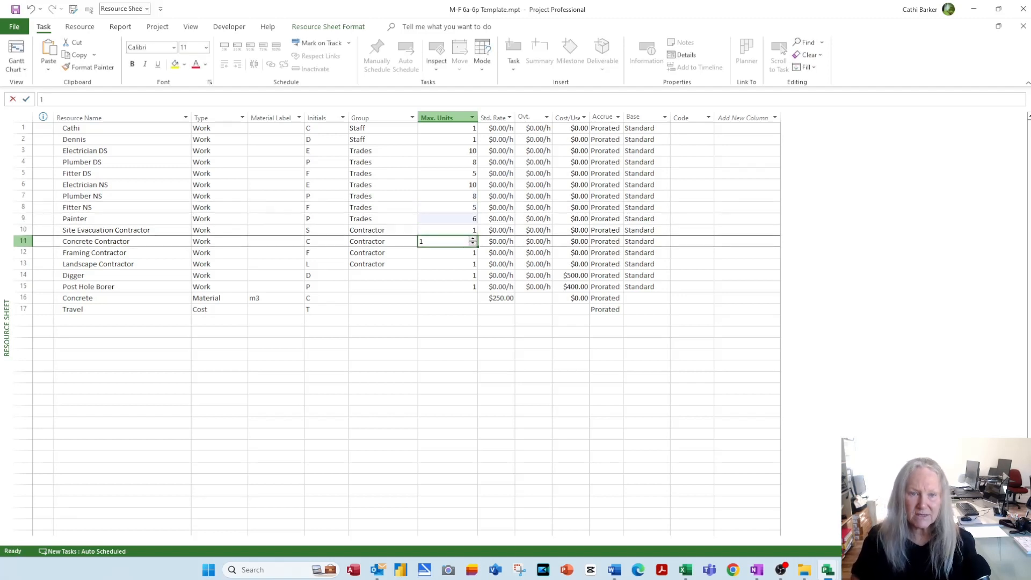
pyautogui.press('Return')
pyautogui.press('Return')
pyautogui.press('Return')
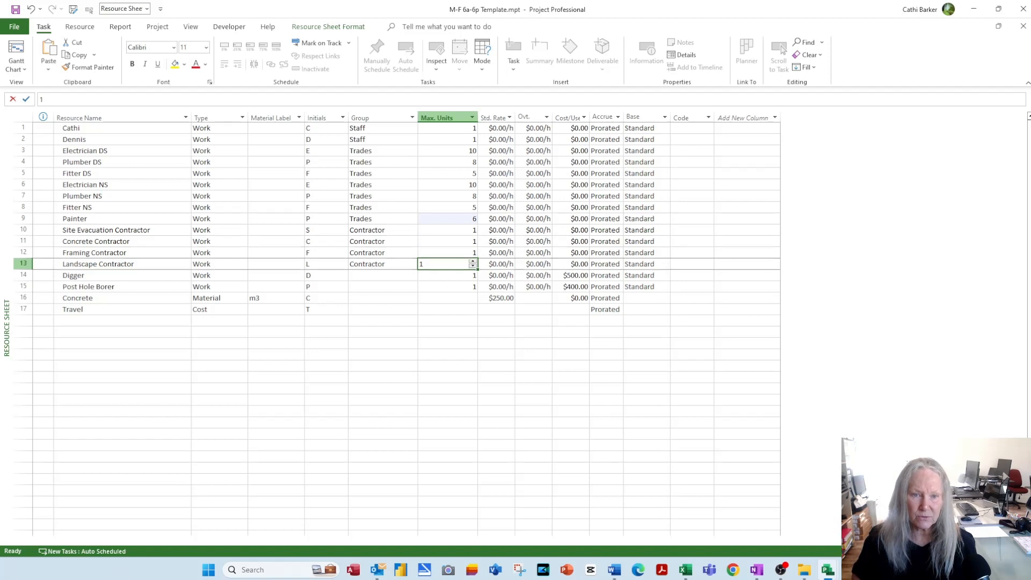
pyautogui.write('2')
pyautogui.press('Return')
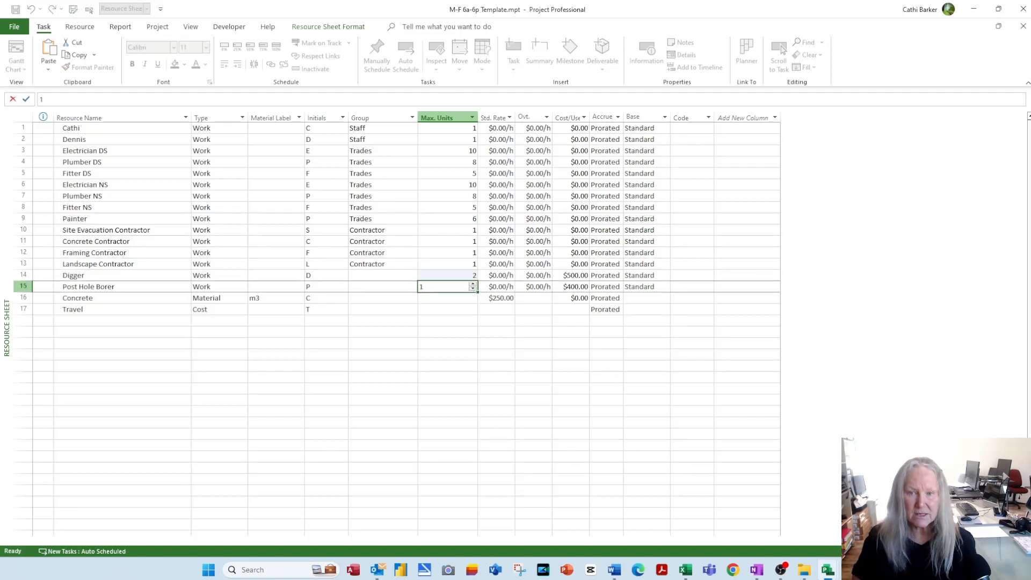
pyautogui.write('3')
pyautogui.press('Return')
# Step: Fit the Std. Rate column to its heading and set the first staff member's standard rate to 100000/y
pyautogui.press('Up')
pyautogui.press('Up')
pyautogui.press('Up')
pyautogui.press('Up')
pyautogui.press('Up')
pyautogui.press('Up')
pyautogui.press('Up')
pyautogui.press('Up')
pyautogui.press('Up')
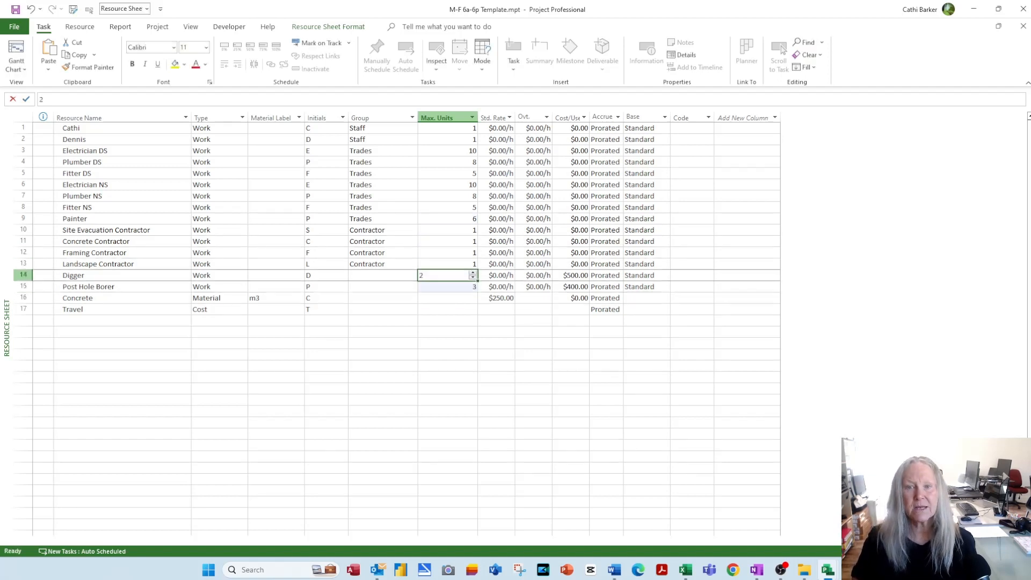
pyautogui.press('Up')
pyautogui.press('Up')
pyautogui.press('Up')
pyautogui.press('Up')
pyautogui.press('Up')
pyautogui.press('Up')
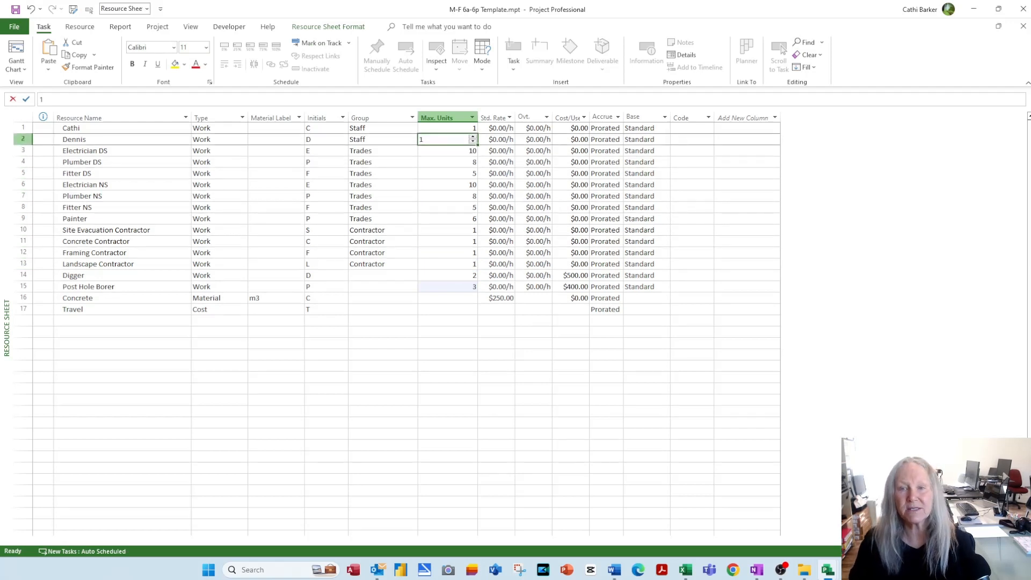
pyautogui.press('Right')
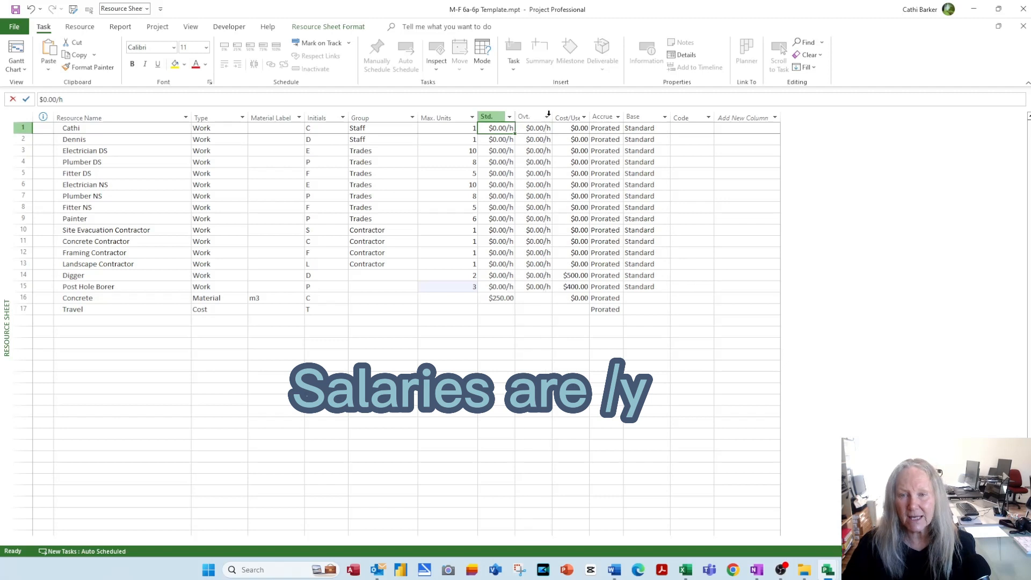
pyautogui.doubleClick(515, 118)
pyautogui.write('1000')
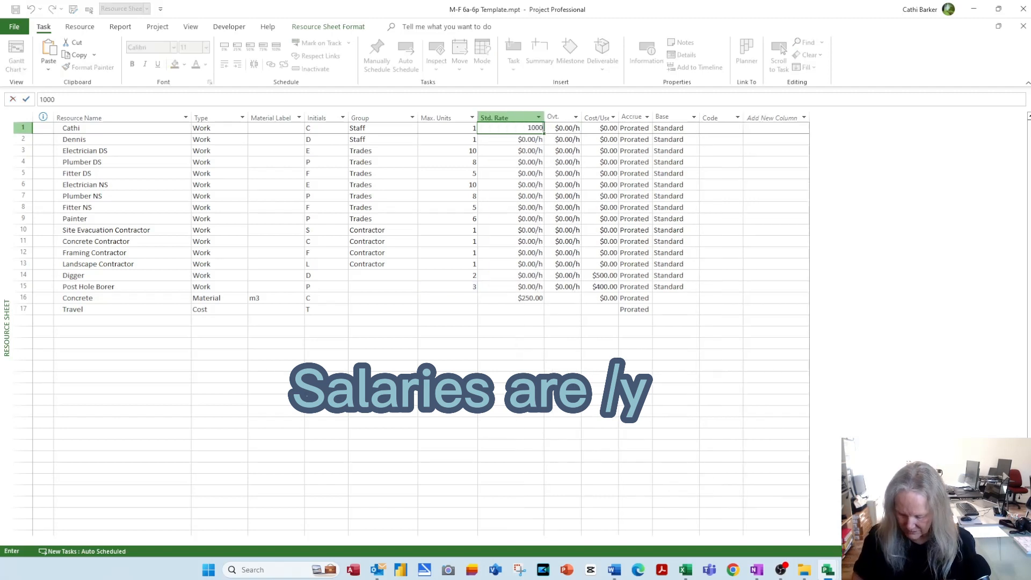
pyautogui.write('00/y')
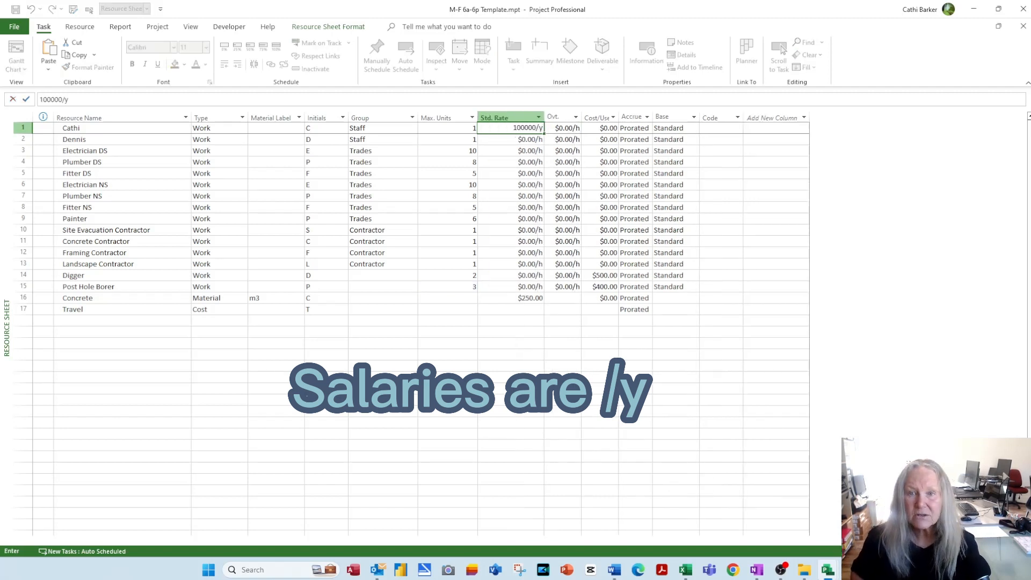
pyautogui.press('Return')
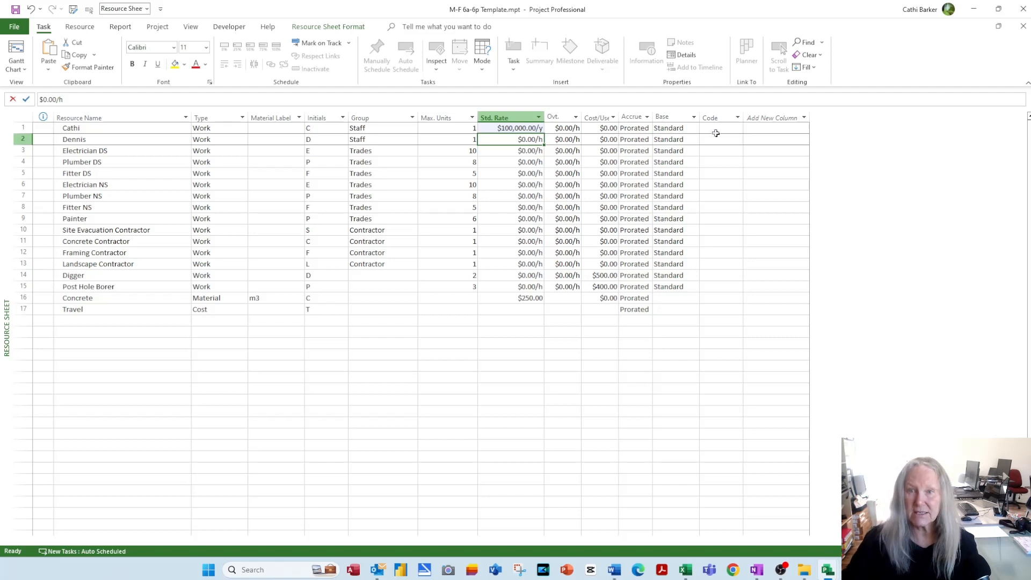
# Step: Copy the first staff member's standard rate to the second staff member and set Electrician DS, Plumber DS and Fitter DS to a standard rate of 60
pyautogui.click(538, 130)
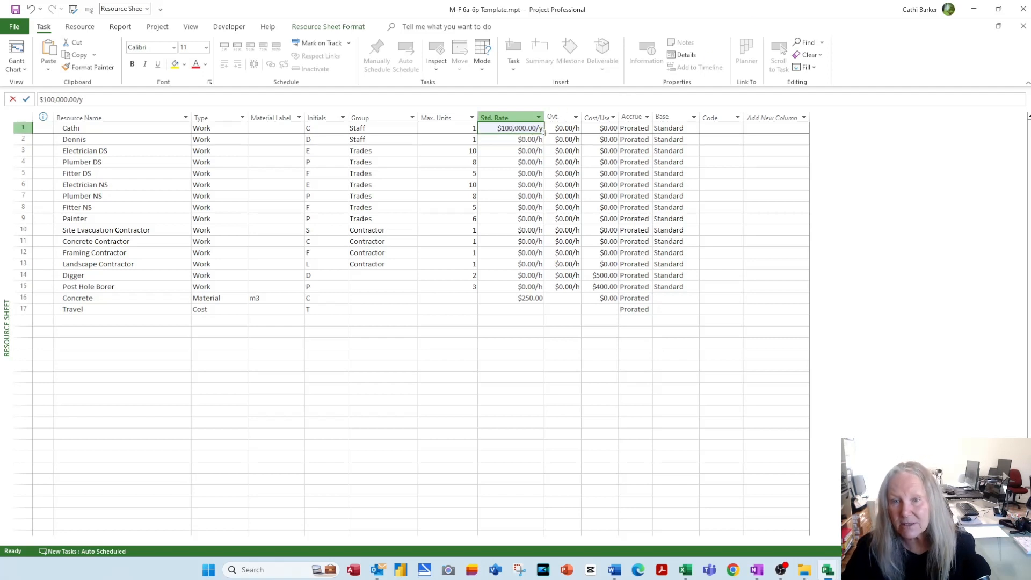
pyautogui.moveTo(544, 139)
pyautogui.mouseDown()
pyautogui.moveTo(533, 156)
pyautogui.moveTo(535, 146)
pyautogui.mouseUp()
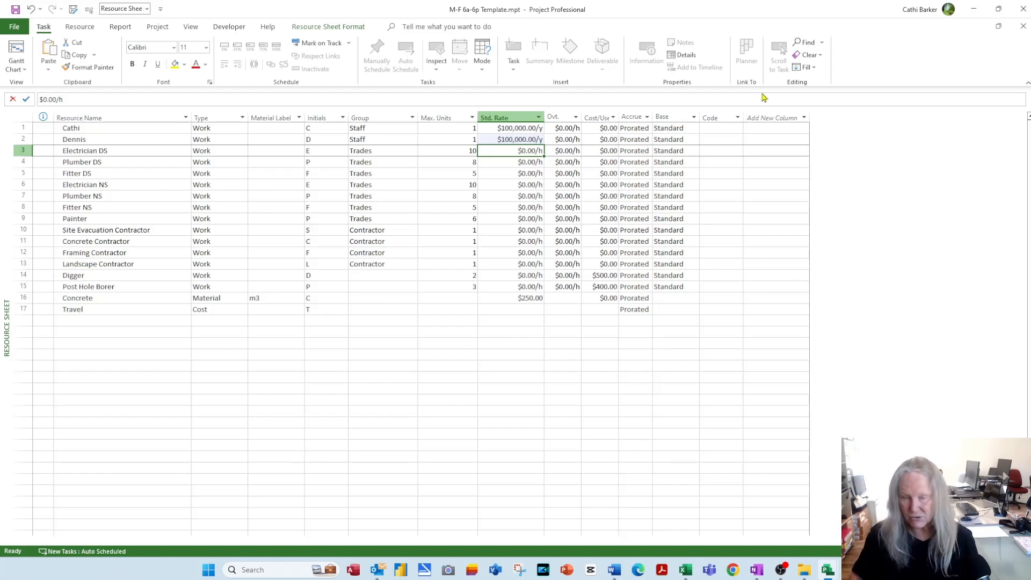
pyautogui.write('60')
pyautogui.press('Return')
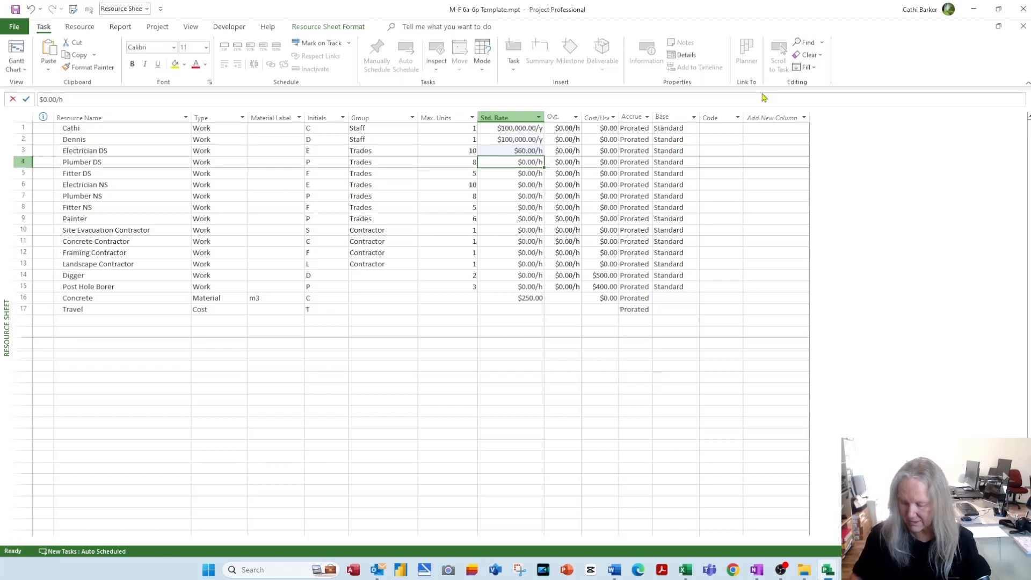
pyautogui.write('60')
pyautogui.press('Return')
pyautogui.write('60')
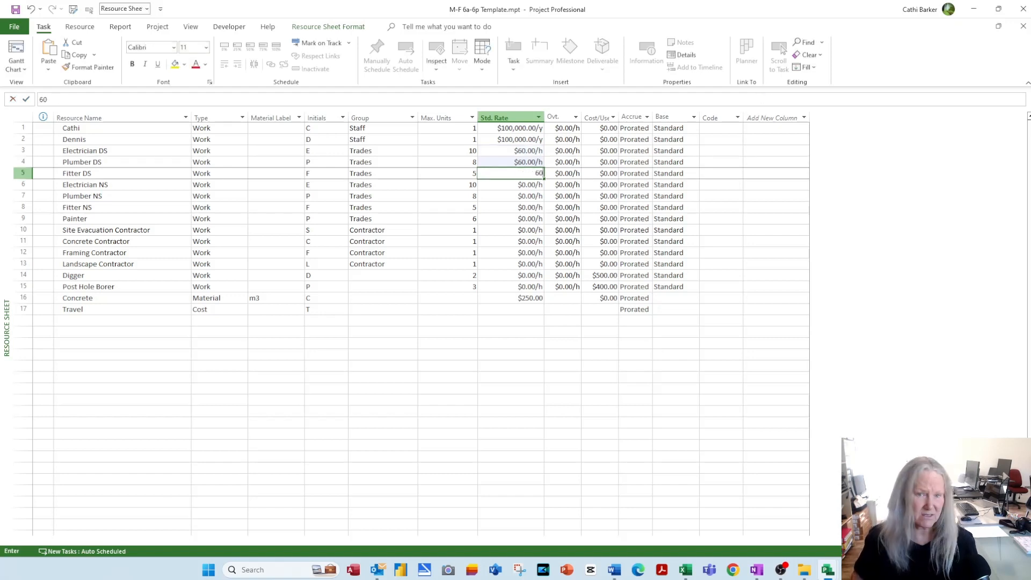
pyautogui.press('Return')
# Step: Set the overtime rate to 80 for Electrician DS, Plumber DS and Fitter DS
pyautogui.press('Up')
pyautogui.press('Up')
pyautogui.press('Up')
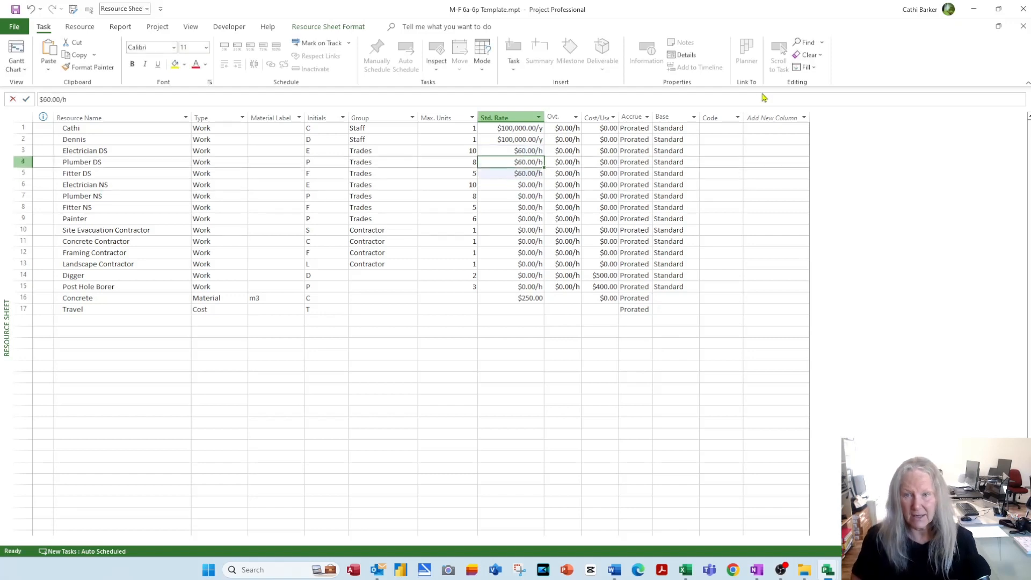
pyautogui.press('Right')
pyautogui.press('Return')
pyautogui.write('80')
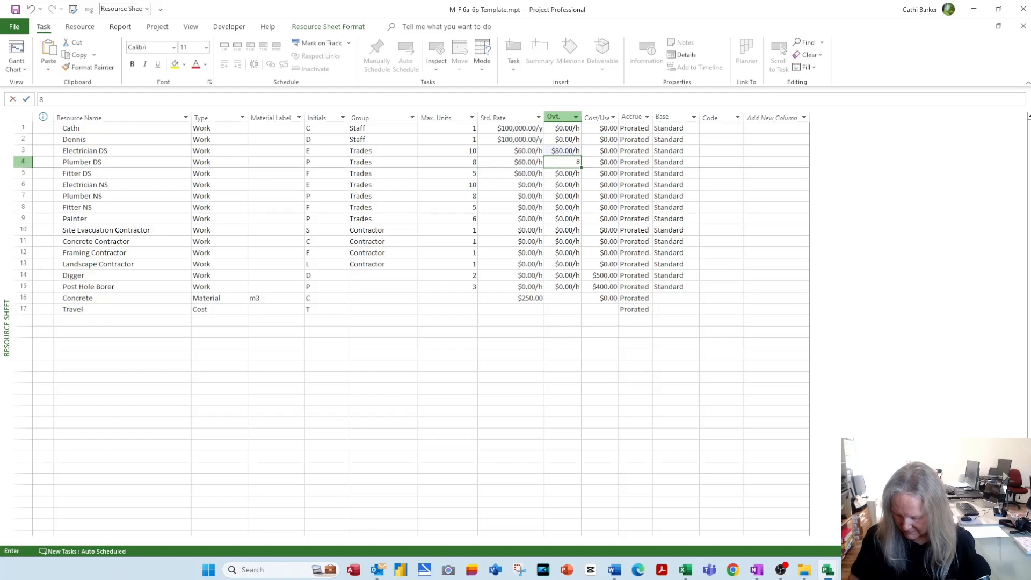
pyautogui.press('Return')
pyautogui.write('80')
pyautogui.press('Return')
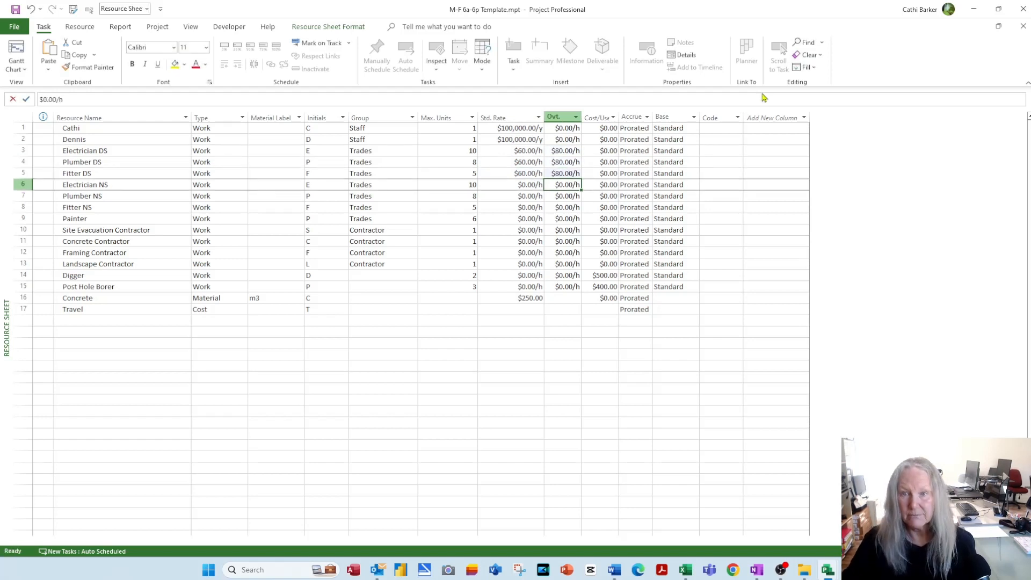
# Step: Copy the day shift trades' standard and overtime rates to the three night shift trades and set Painter's standard rate to 55
pyautogui.press('Left')
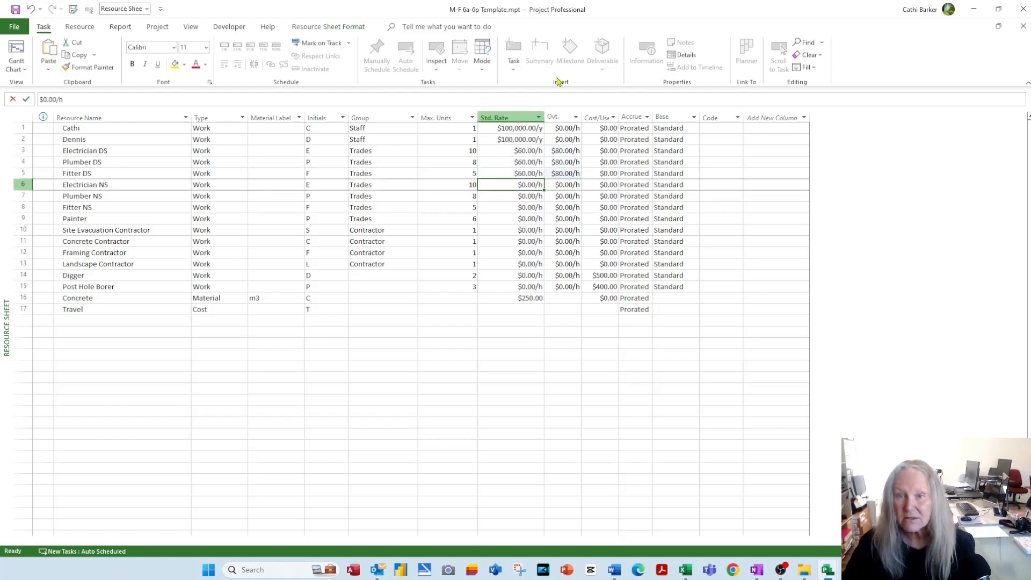
pyautogui.moveTo(524, 174); pyautogui.dragTo(584, 210)
pyautogui.click(533, 219)
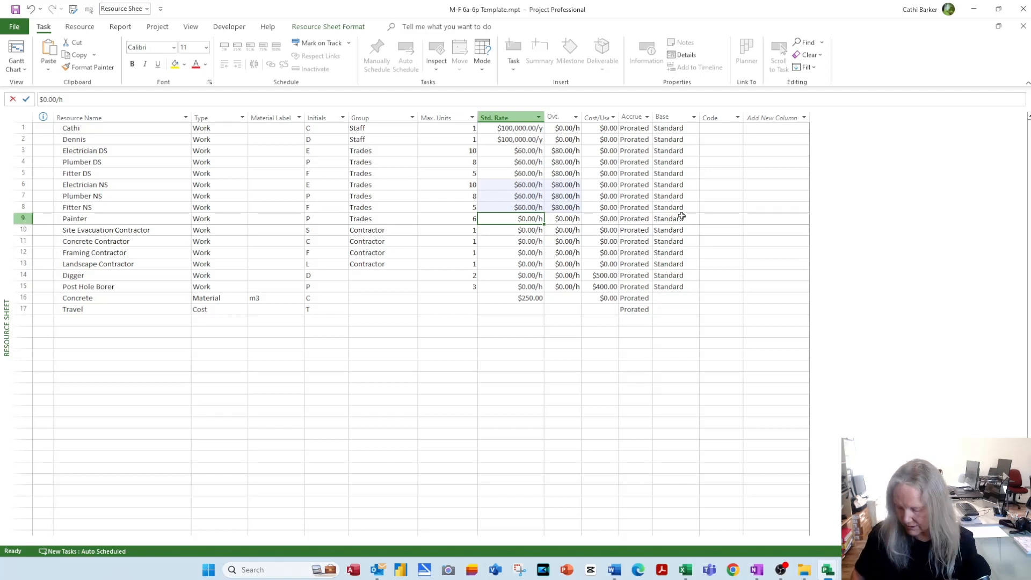
pyautogui.write('55')
pyautogui.press('Return')
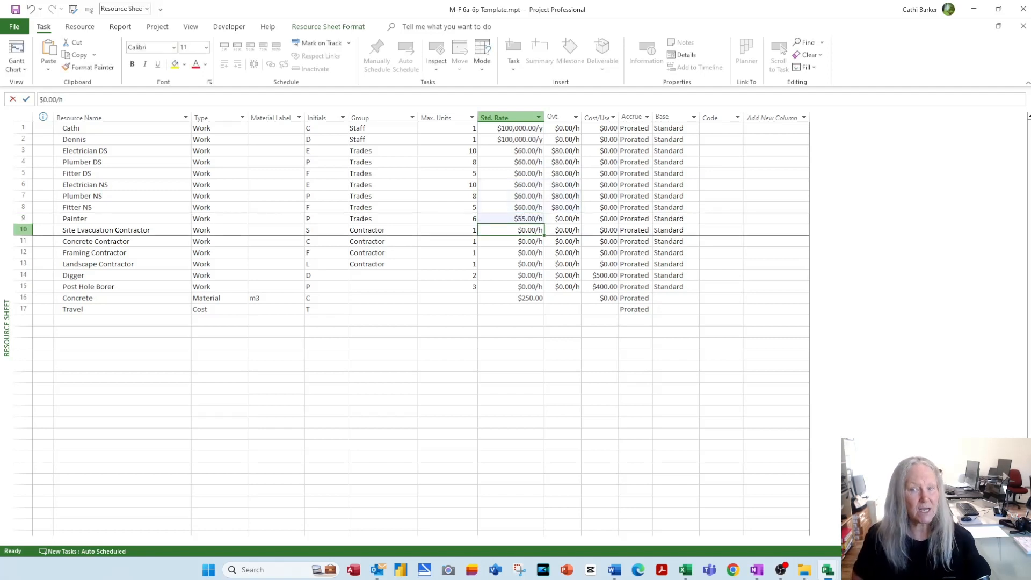
# Step: Review the standard rates of the contractors, equipment, trades and staff, and the first staff member's overtime rate
pyautogui.press('Down')
pyautogui.press('Down')
pyautogui.press('Down')
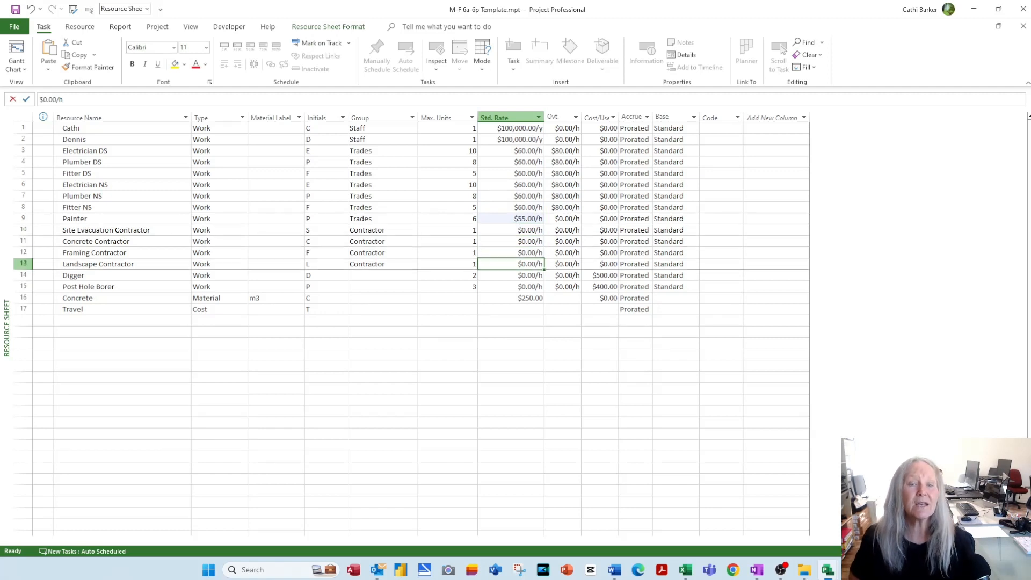
pyautogui.press('Down')
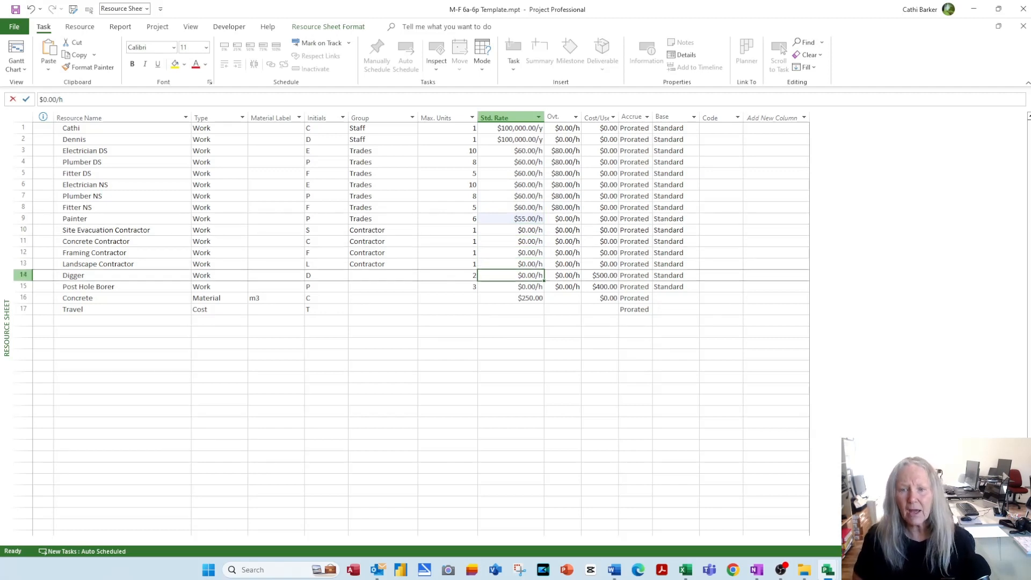
pyautogui.press('Down')
pyautogui.press('Up')
pyautogui.press('Up')
pyautogui.press('Up')
pyautogui.press('Up')
pyautogui.press('Up')
pyautogui.press('Up')
pyautogui.press('Up')
pyautogui.press('Up')
pyautogui.press('Up')
pyautogui.press('Up')
pyautogui.press('Up')
pyautogui.press('Up')
pyautogui.press('Up')
pyautogui.press('Up')
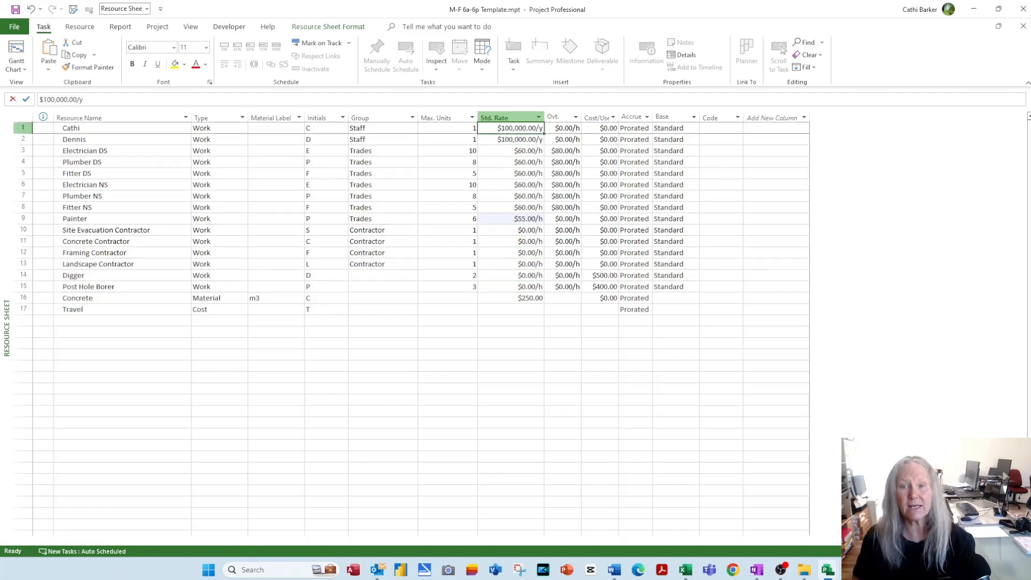
pyautogui.press('Right')
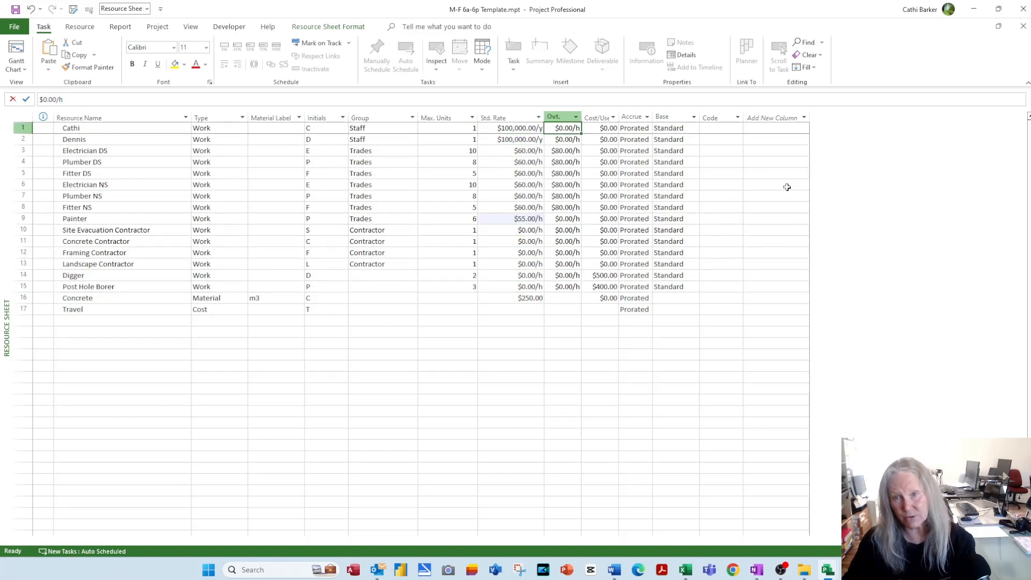
# Step: Fit the Cost/Use and Accrue At columns to their contents and view the accrual options for the first staff member
pyautogui.doubleClick(618, 117)
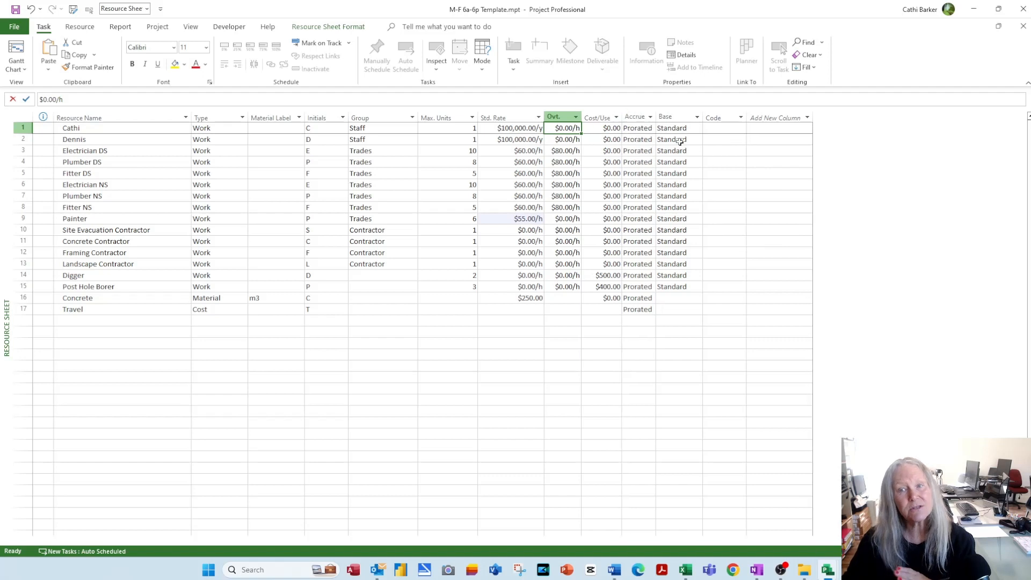
pyautogui.click(645, 128)
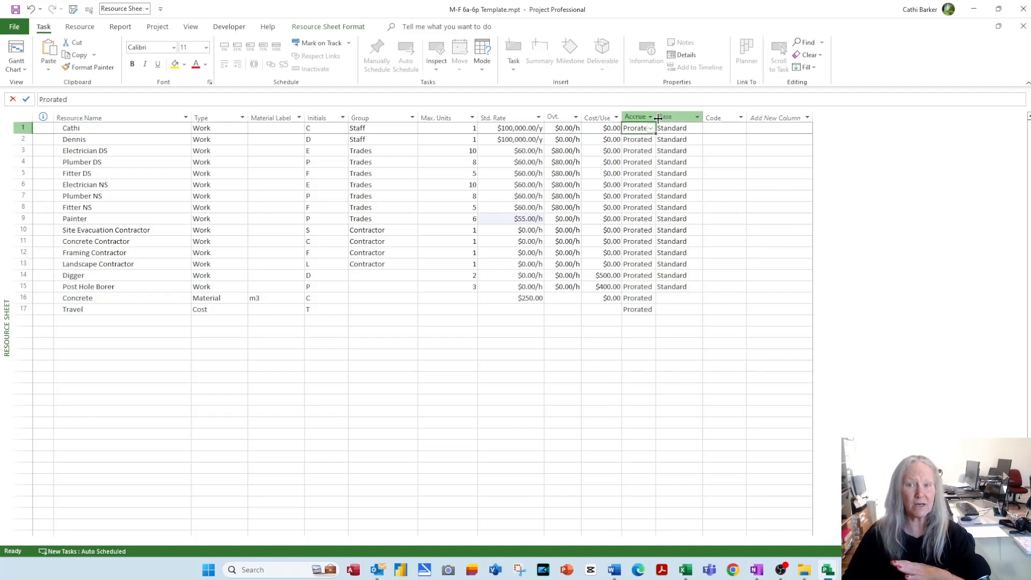
pyautogui.doubleClick(655, 117)
pyautogui.click(660, 128)
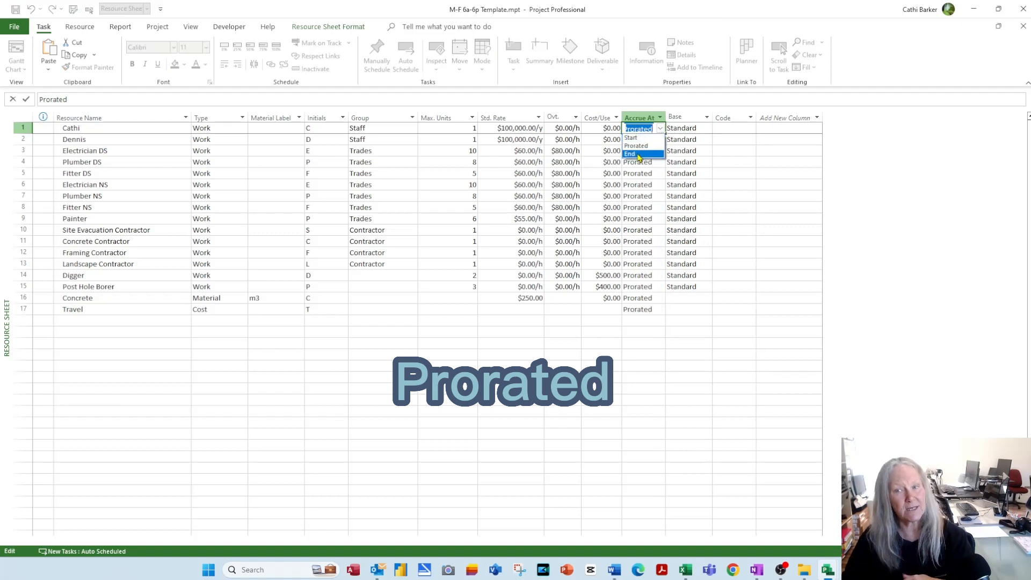
pyautogui.press('Escape')
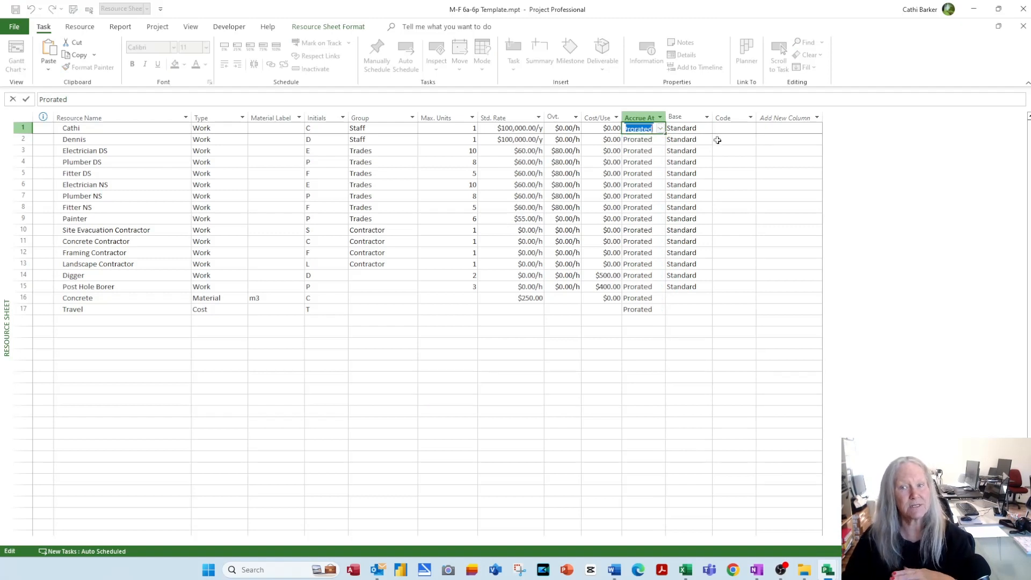
# Step: Check the base calendar assigned to the first two staff members
pyautogui.click(751, 130)
pyautogui.click(682, 129)
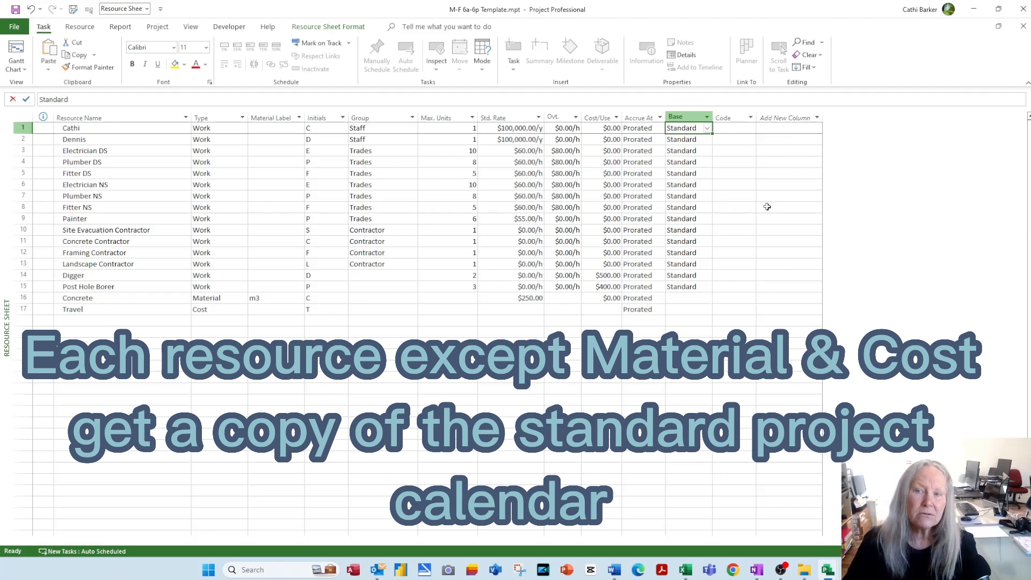
pyautogui.click(703, 143)
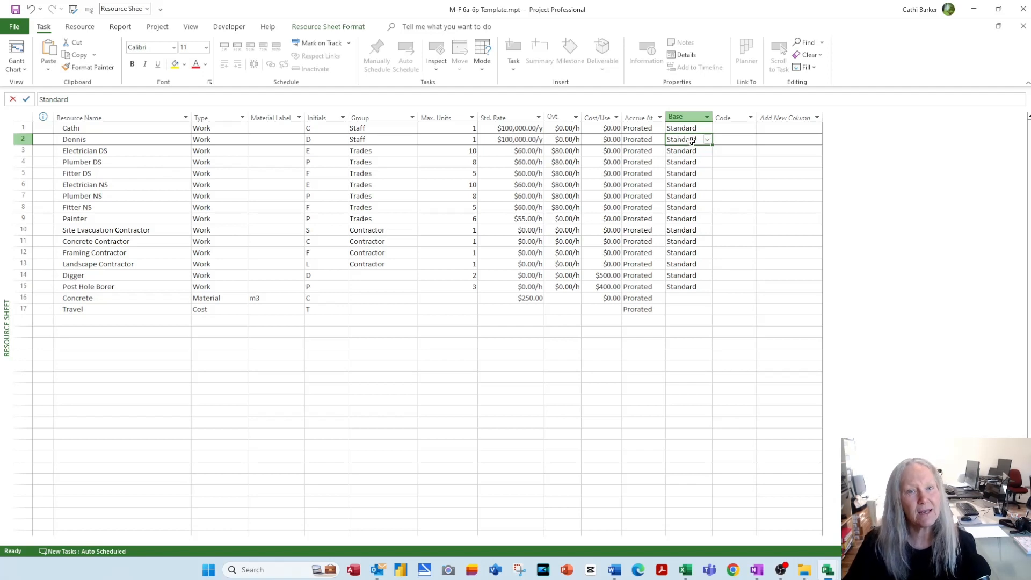
# Step: Set Monday and Friday to nonworking time in the default work week of the second staff member's resource calendar
pyautogui.click(133, 142)
pyautogui.doubleClick(134, 147)
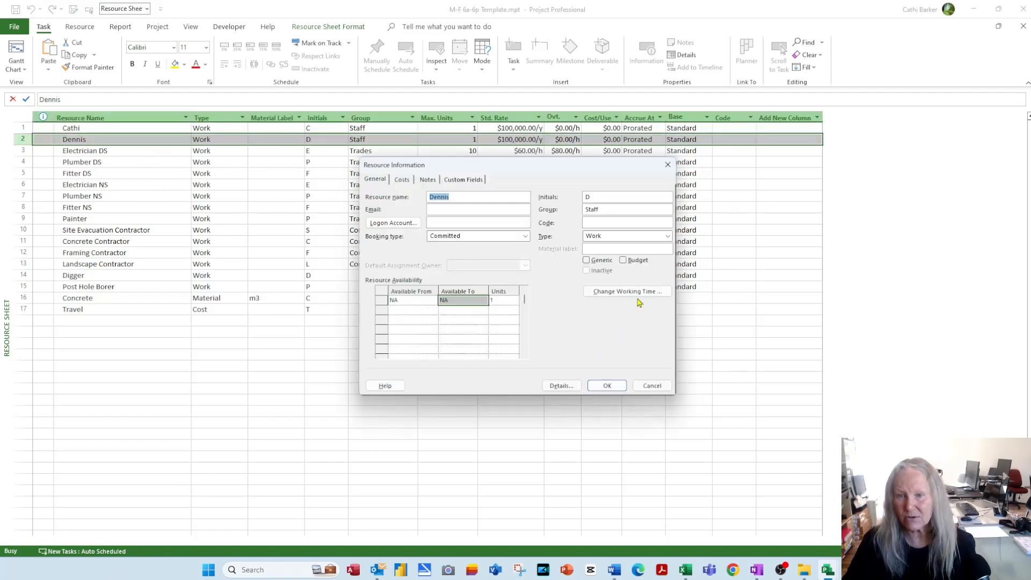
pyautogui.click(640, 294)
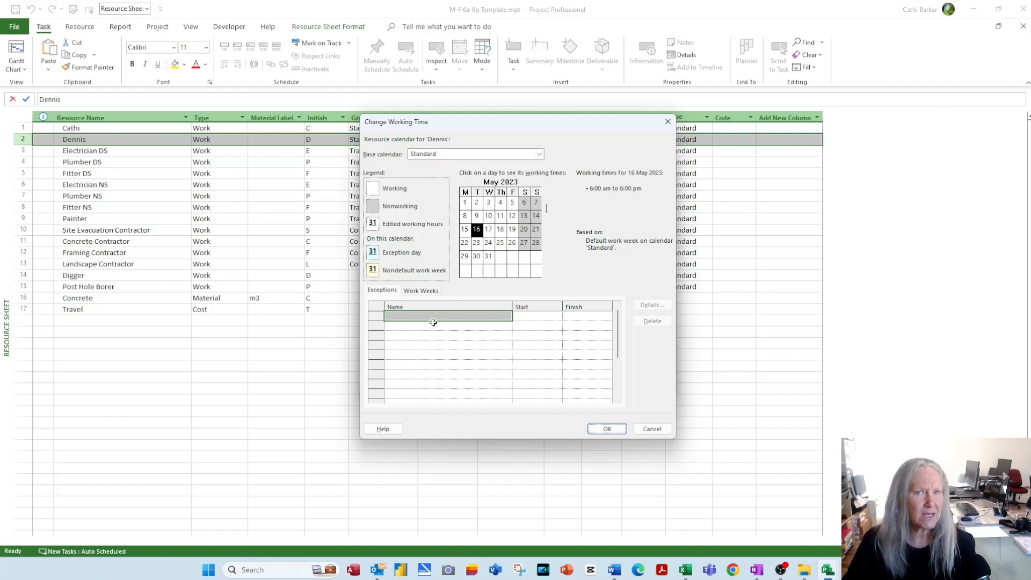
pyautogui.click(424, 291)
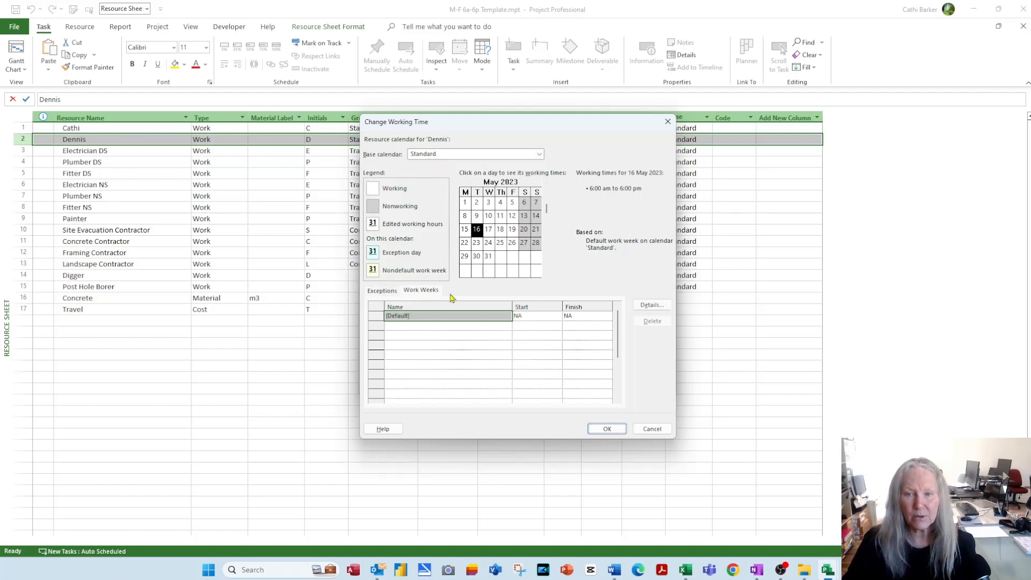
pyautogui.click(647, 305)
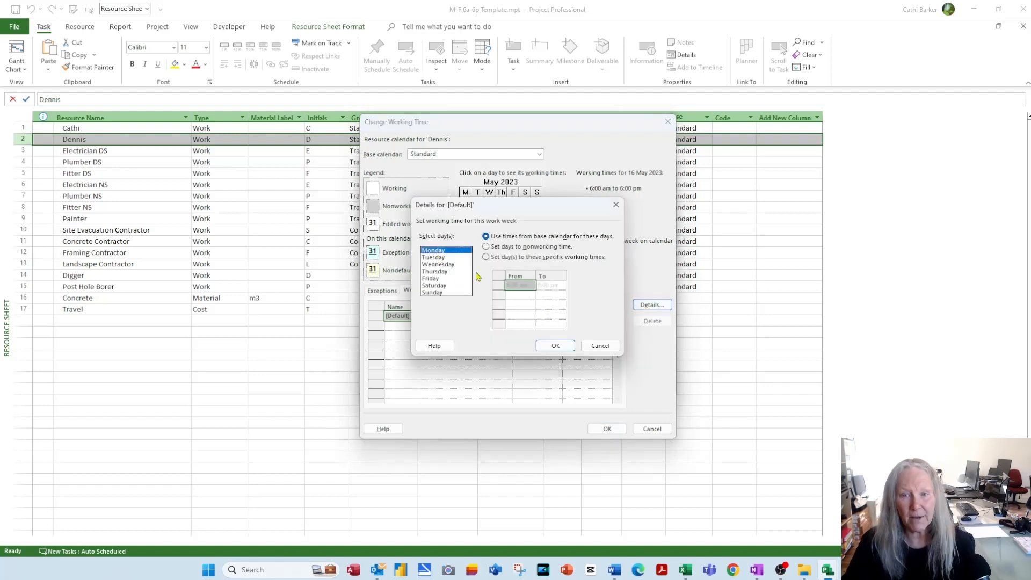
pyautogui.keyDown('ctrl'); pyautogui.click(435, 279); pyautogui.keyUp('ctrl')
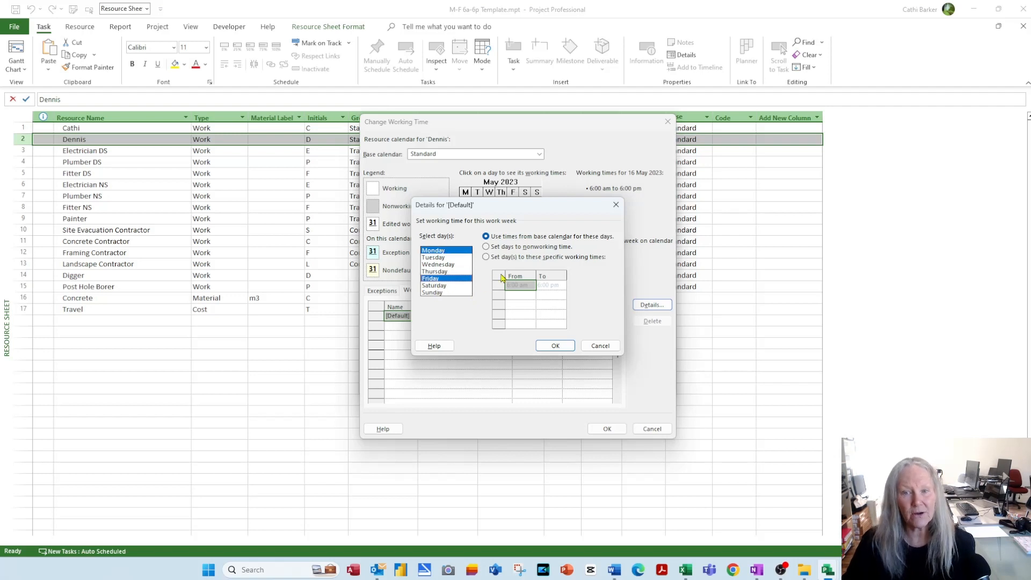
pyautogui.click(514, 248)
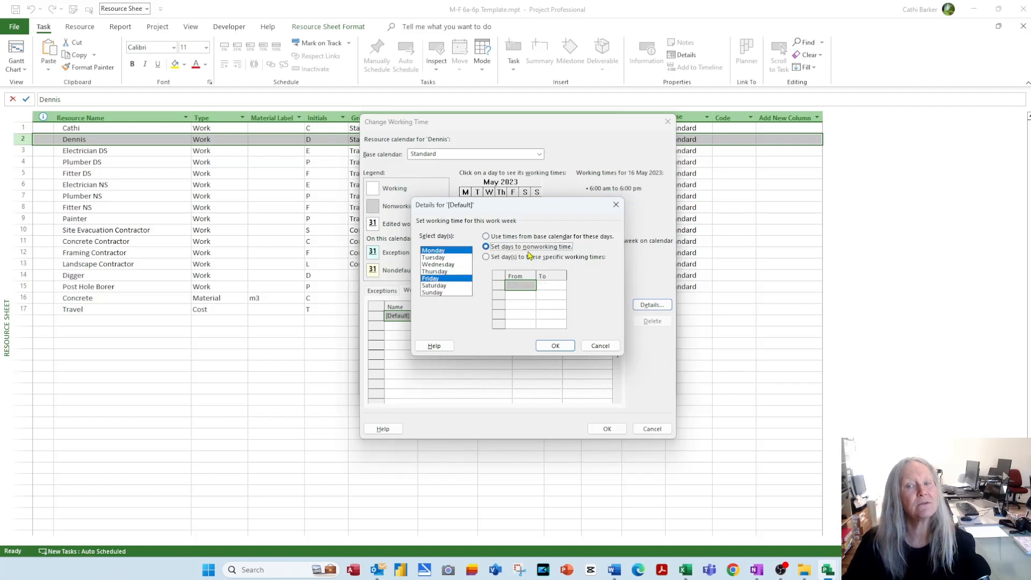
pyautogui.click(560, 345)
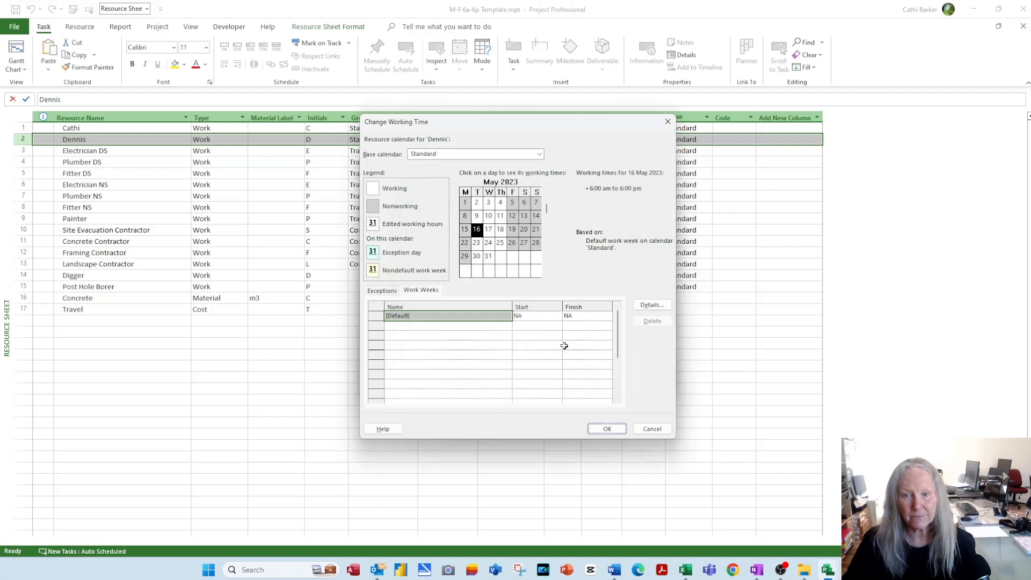
pyautogui.click(607, 429)
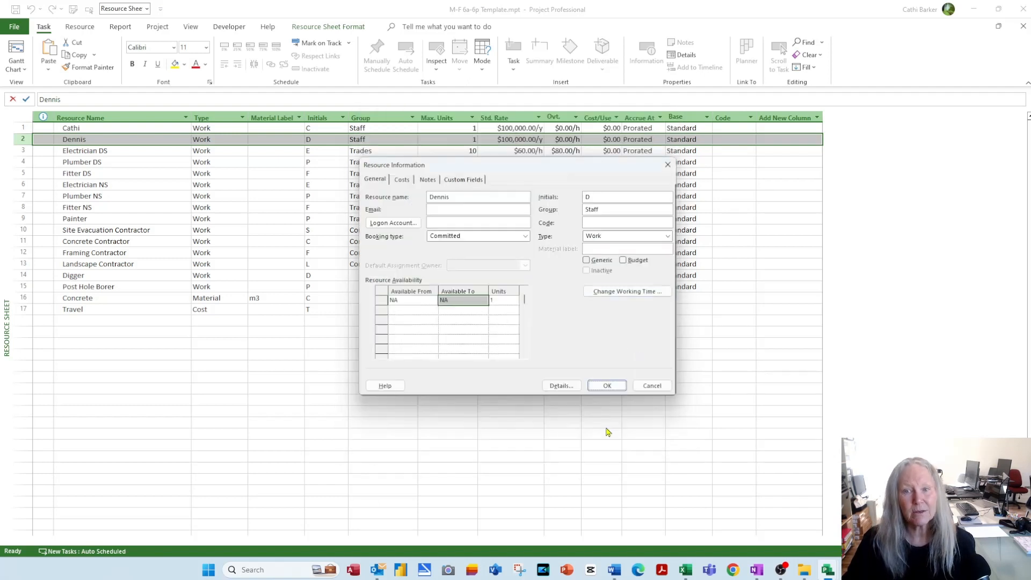
pyautogui.click(607, 386)
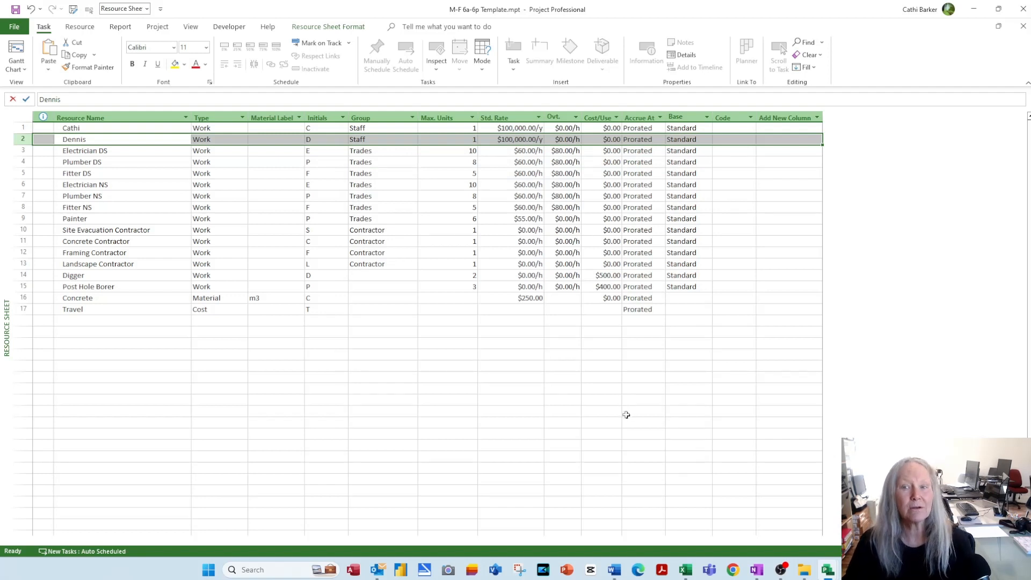
# Step: Create a new base calendar named NS Calendar as a copy of the Standard calendar
pyautogui.click(365, 379)
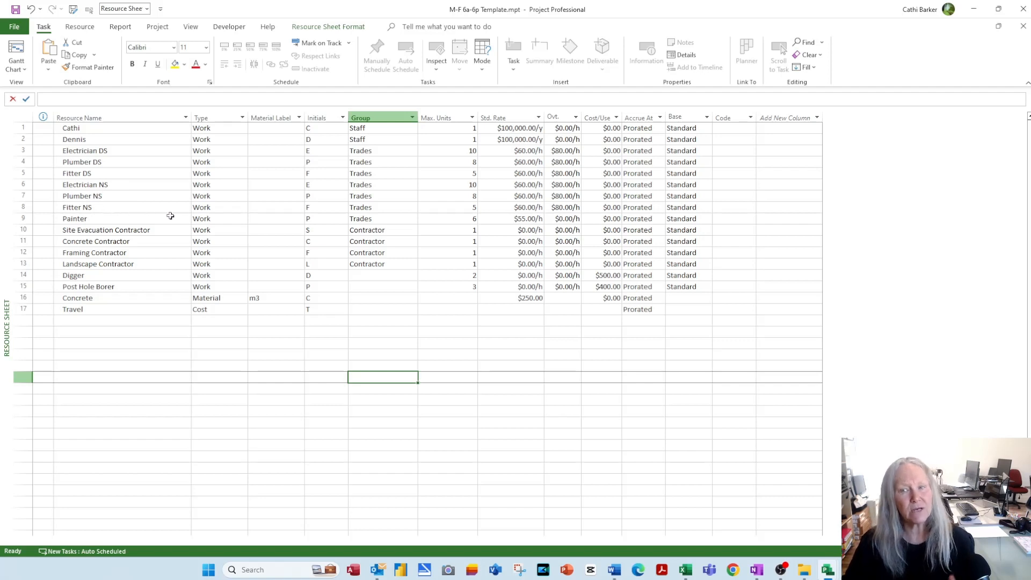
pyautogui.click(157, 26)
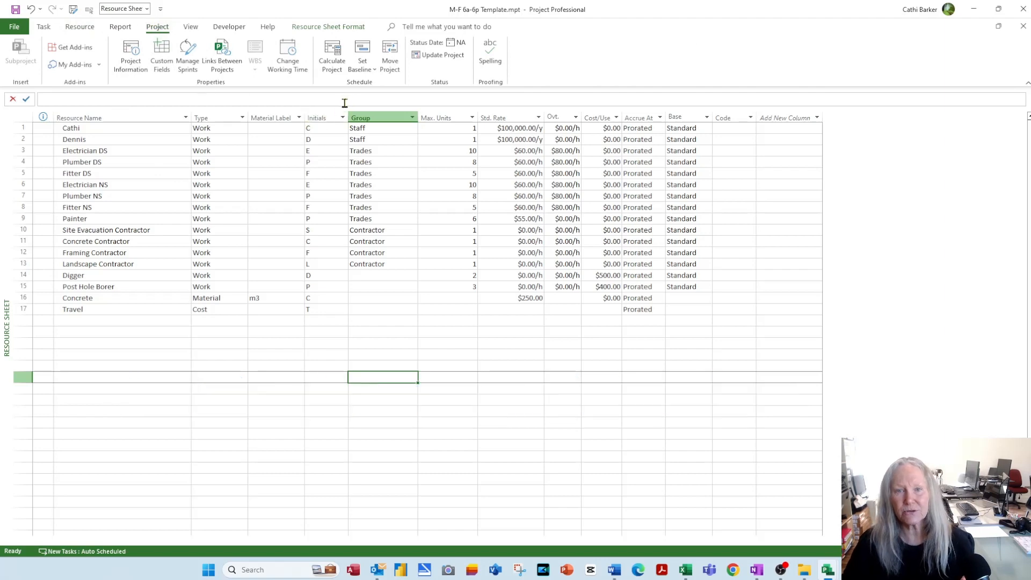
pyautogui.click(288, 60)
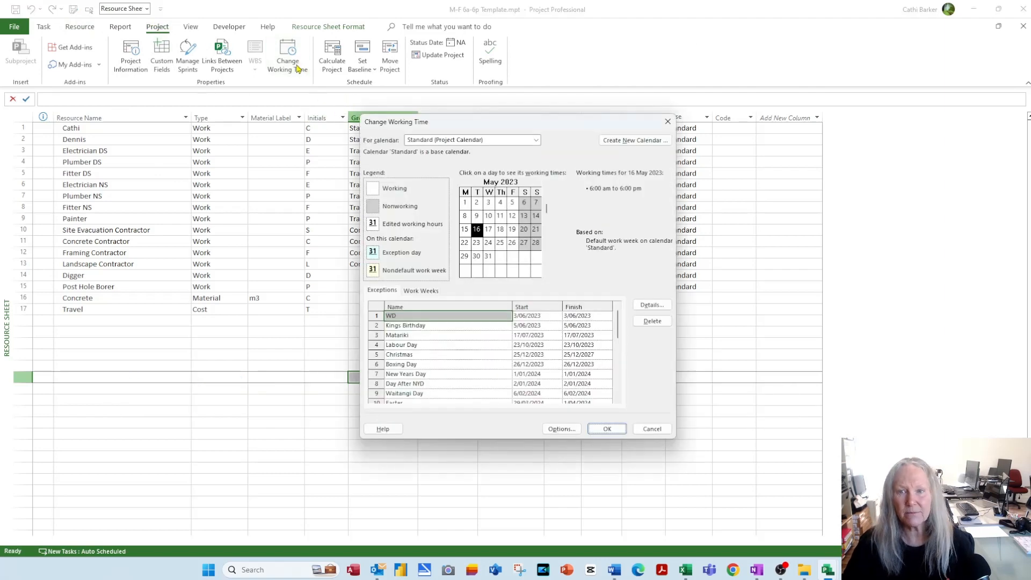
pyautogui.click(659, 143)
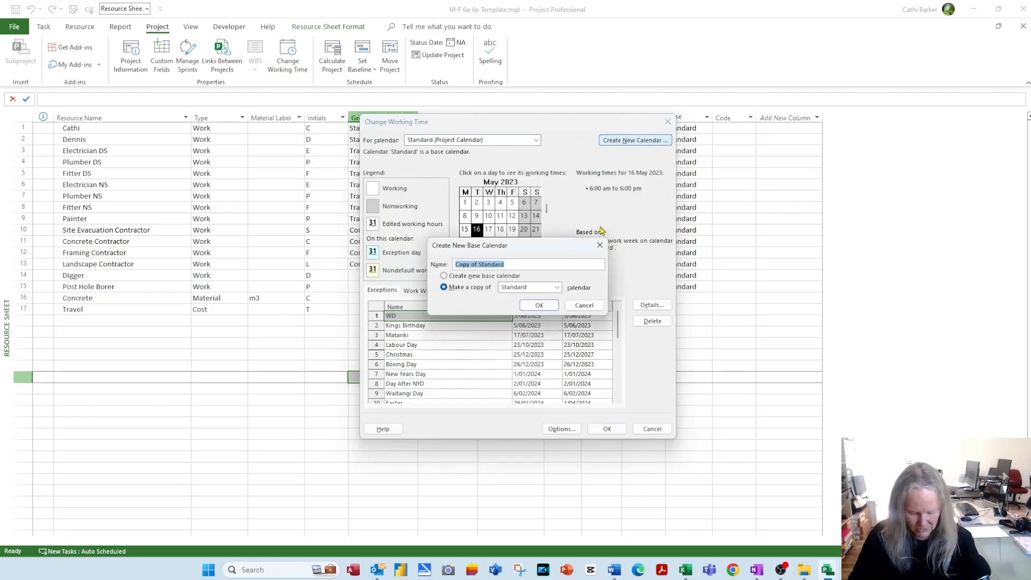
pyautogui.write('NS')
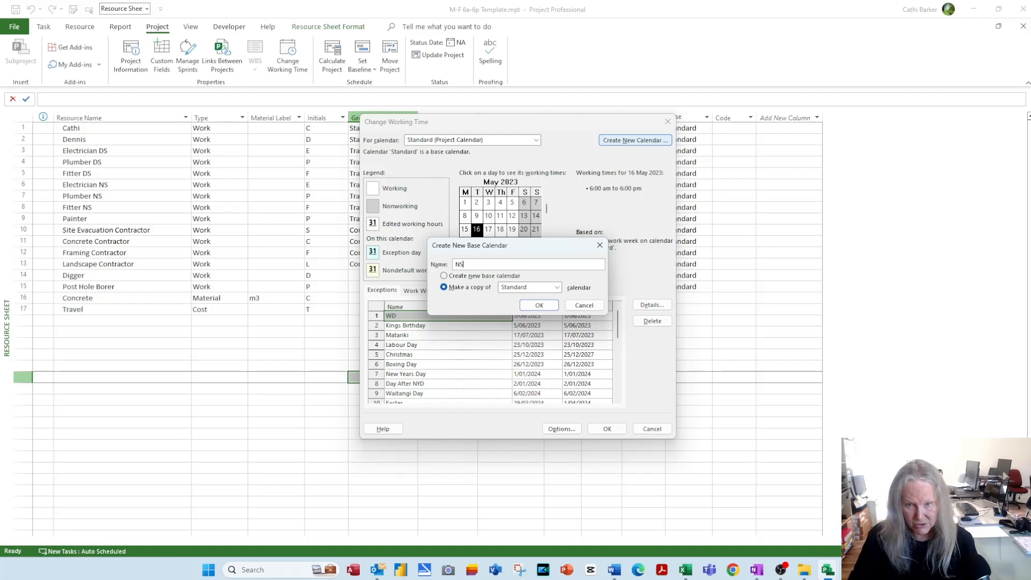
pyautogui.write(' Calendar')
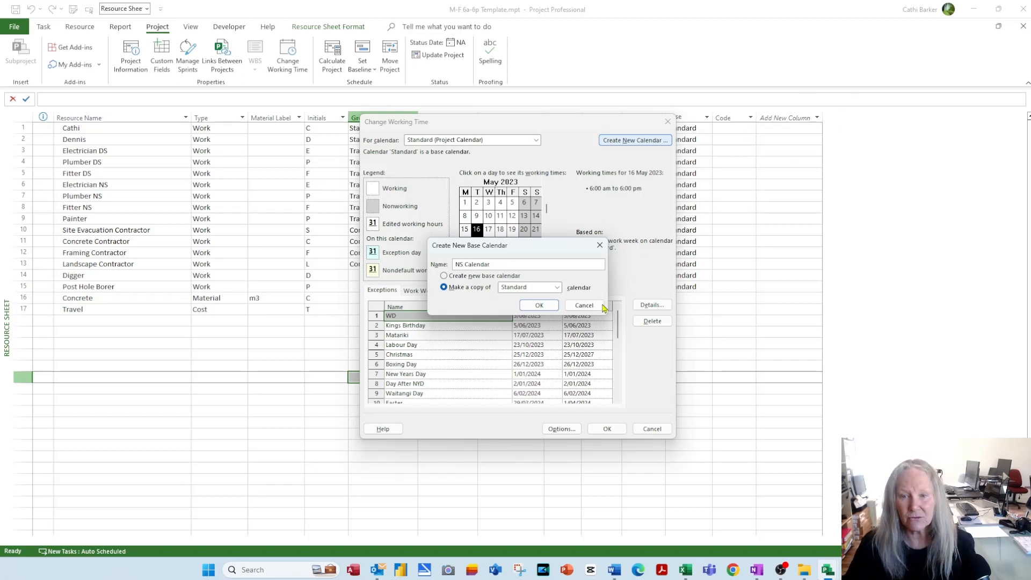
pyautogui.click(538, 305)
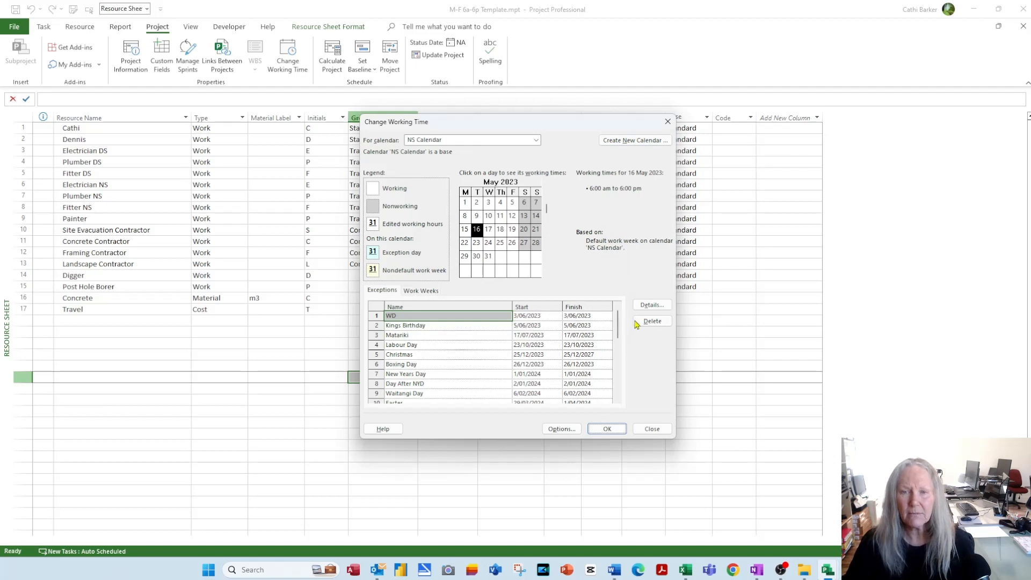
# Step: Set the first working period for Monday to Friday to 12:00 am–6:00 am in the NS Calendar's default work week
pyautogui.click(421, 291)
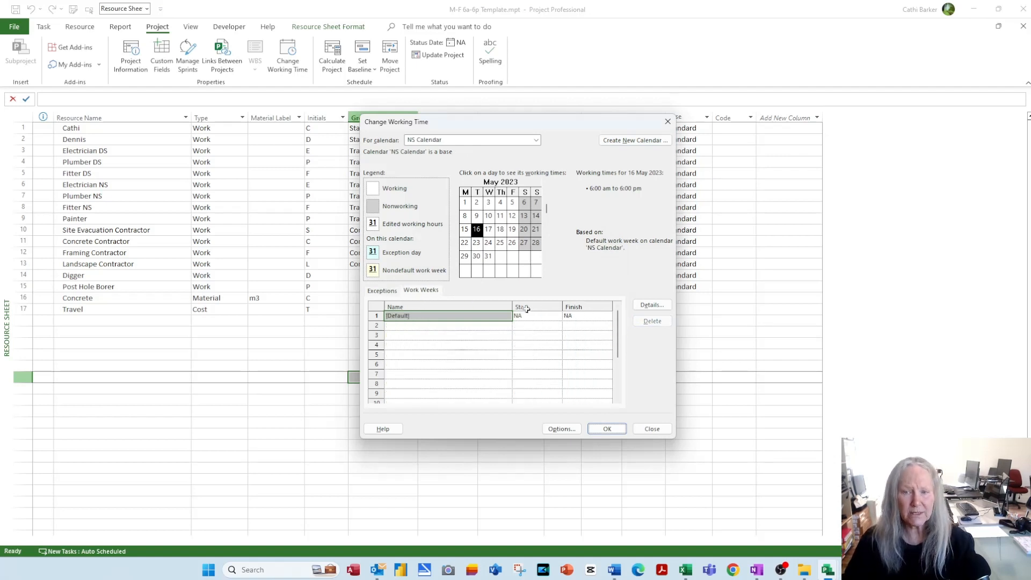
pyautogui.click(651, 305)
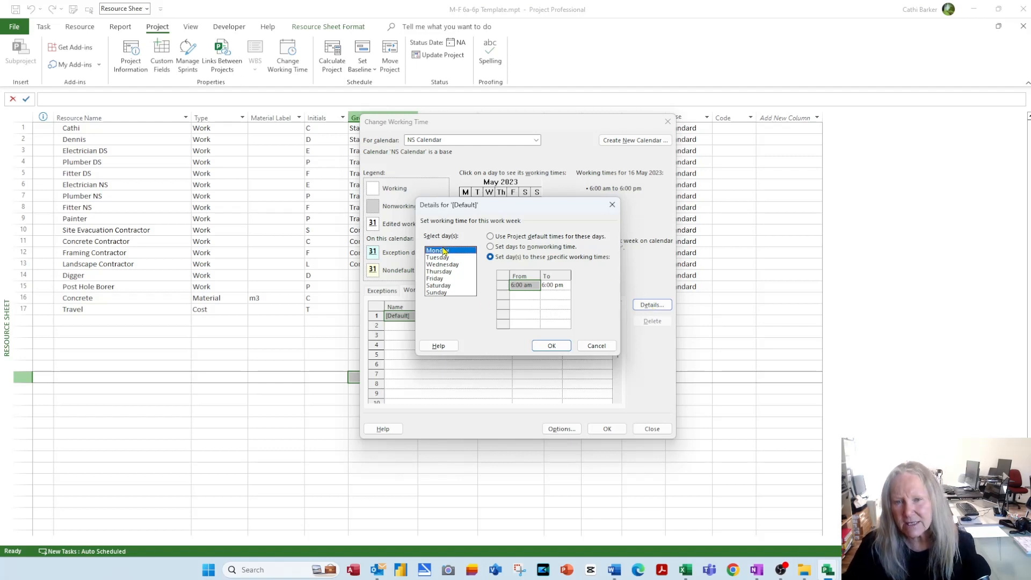
pyautogui.moveTo(445, 250); pyautogui.dragTo(443, 283)
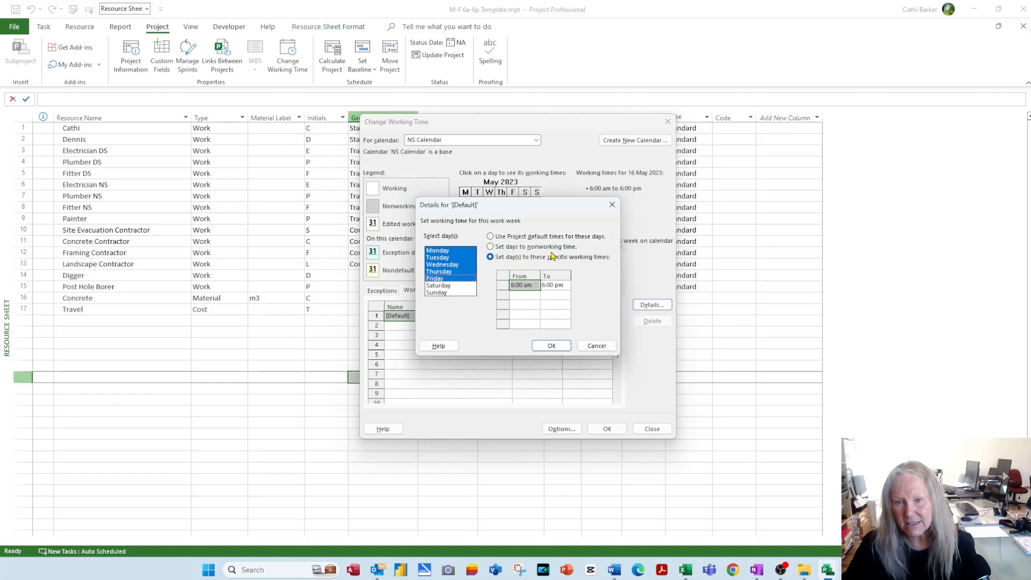
pyautogui.click(531, 289)
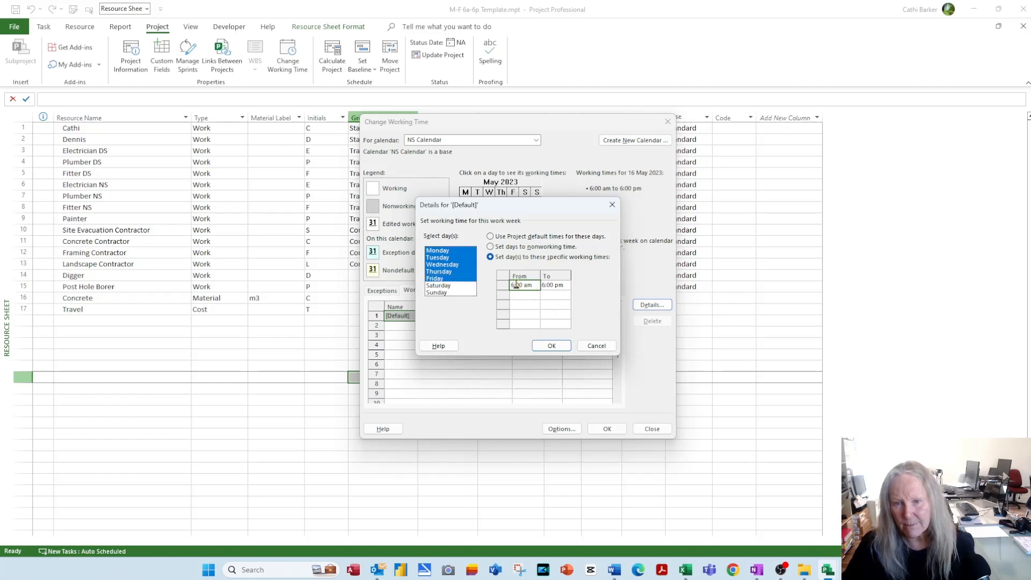
pyautogui.click(516, 286)
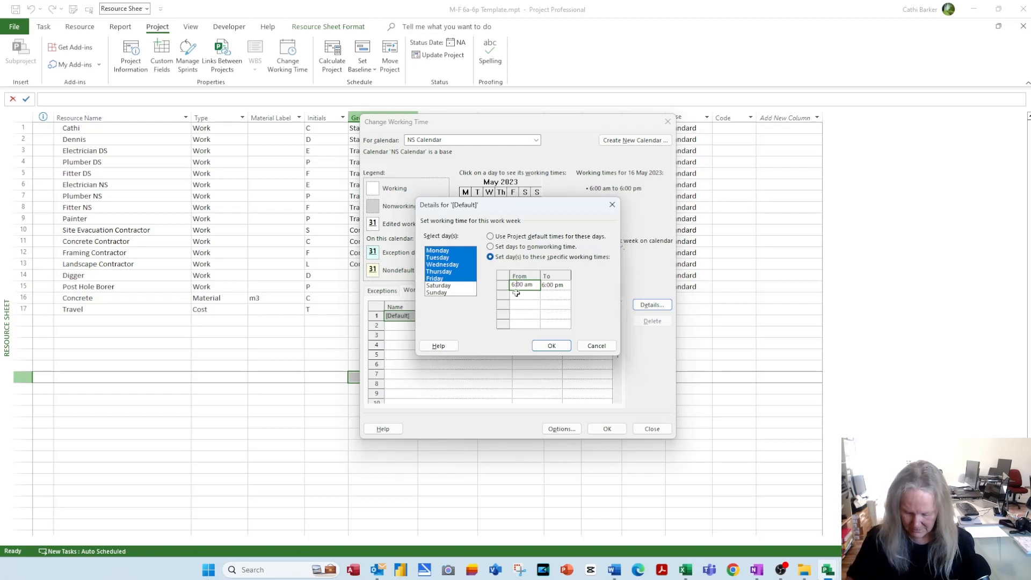
pyautogui.moveTo(517, 285); pyautogui.dragTo(486, 291)
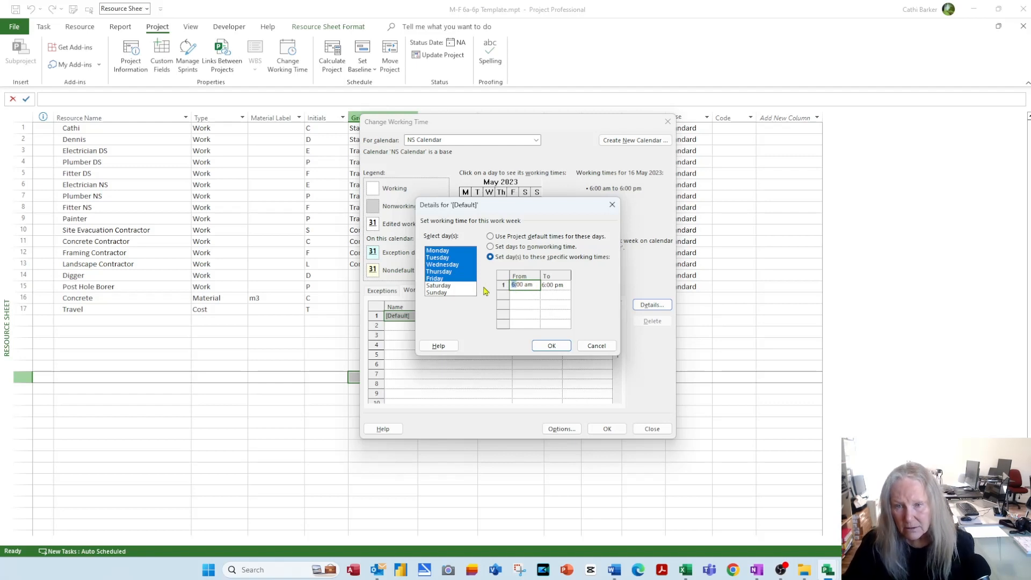
pyautogui.write('12')
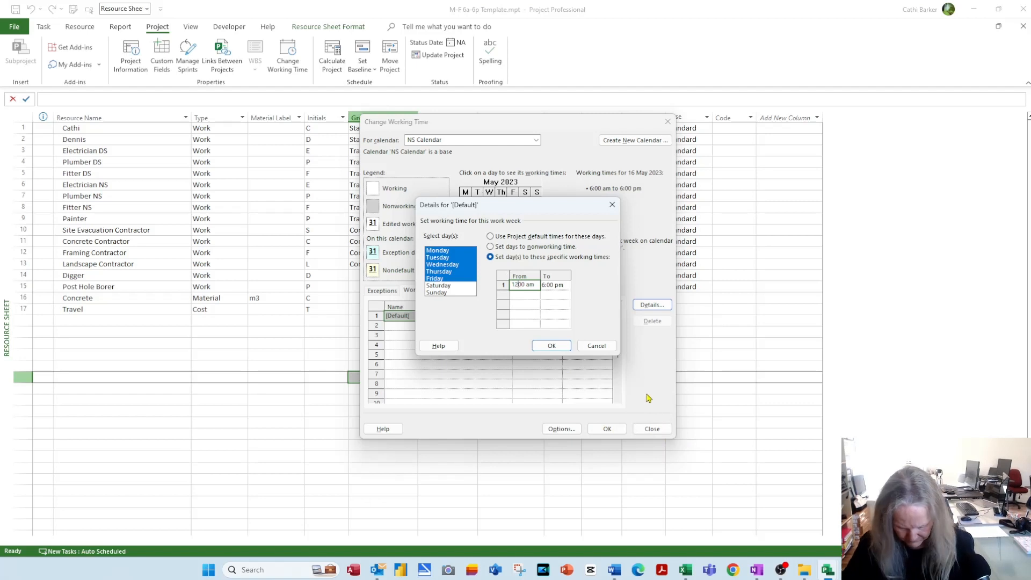
pyautogui.click(553, 287)
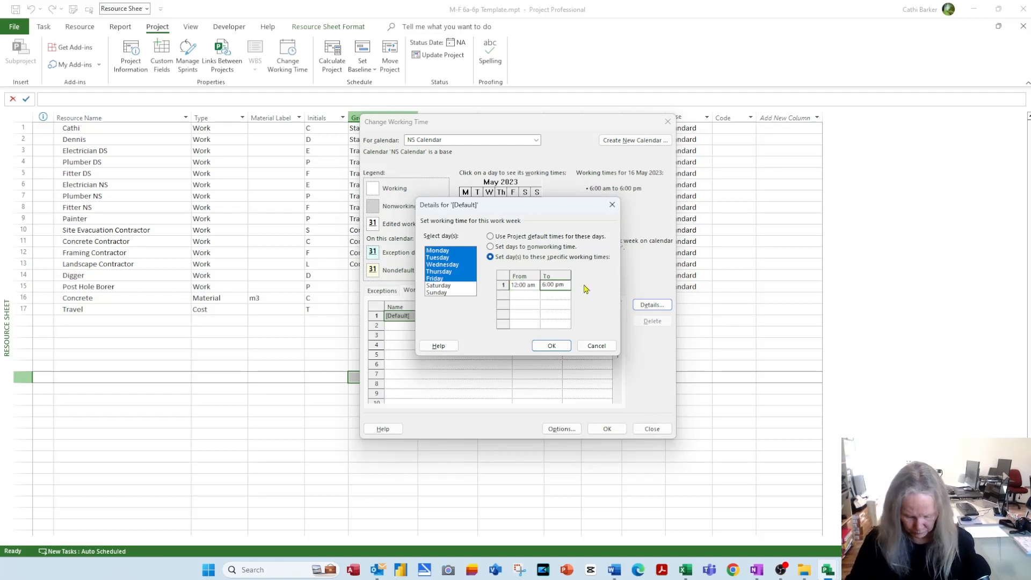
pyautogui.press('Delete')
pyautogui.write('a')
# Step: Add a second Monday-to-Friday working period from 6:00 pm to 12:00 am to the NS Calendar and save the working time changes
pyautogui.click(526, 296)
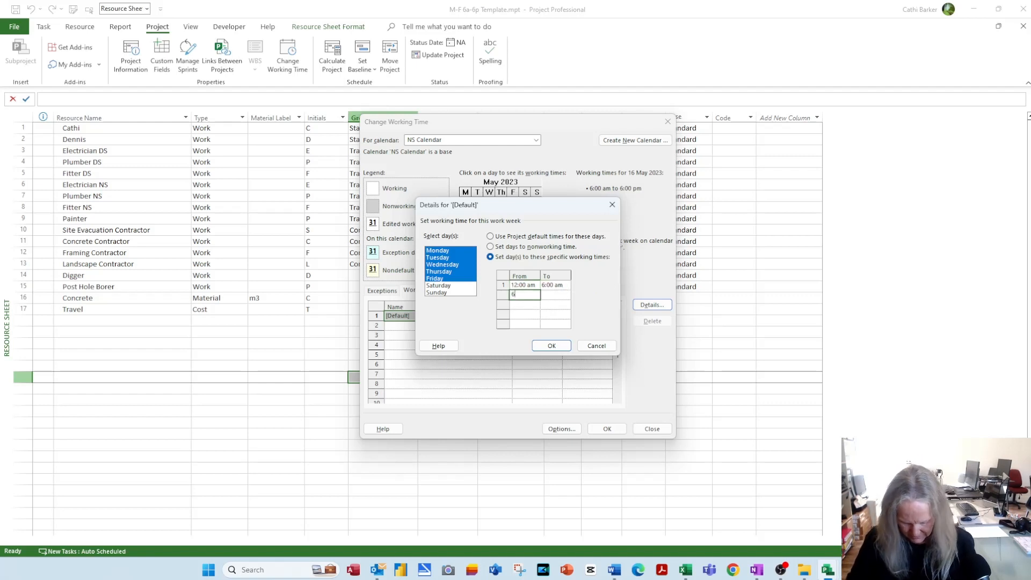
pyautogui.write('6:00 pm')
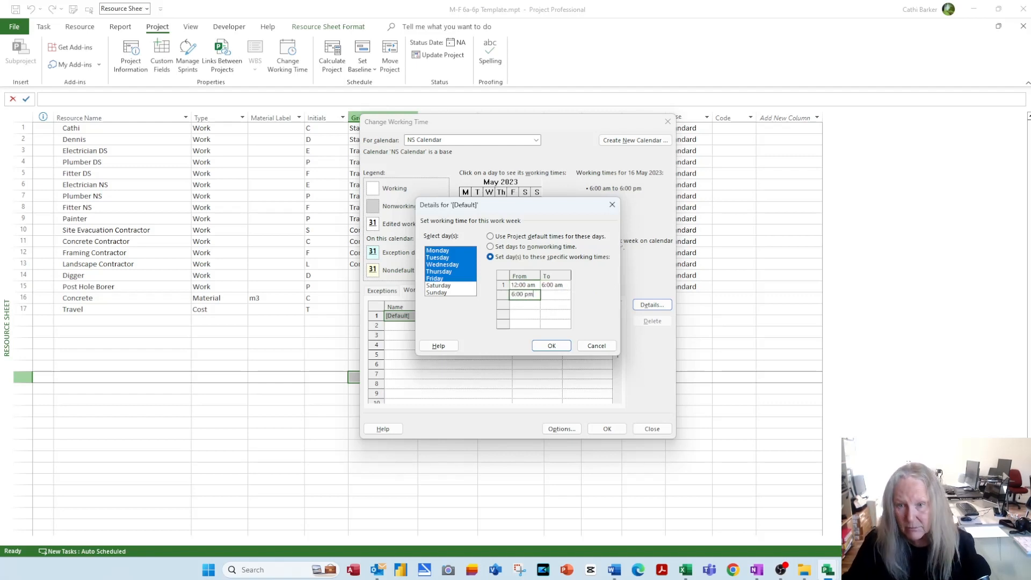
pyautogui.click(558, 295)
pyautogui.write('7:00 pm')
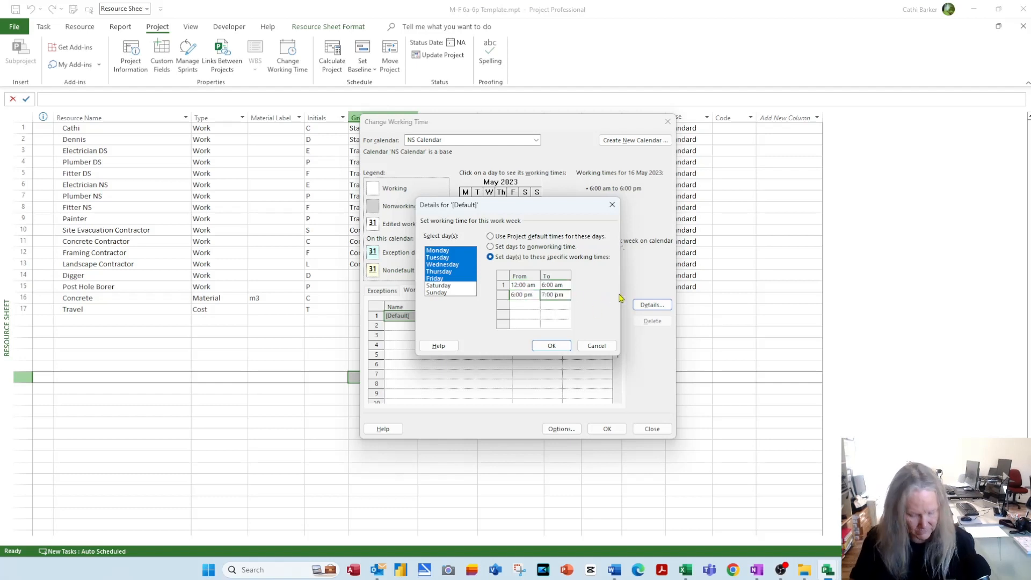
pyautogui.click(545, 294)
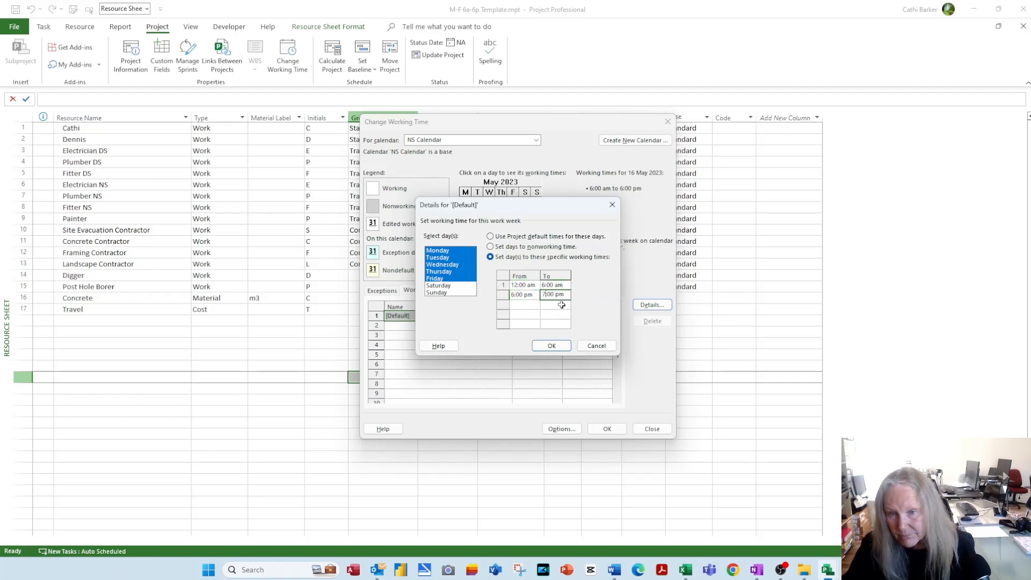
pyautogui.press('BackSpace')
pyautogui.write('12')
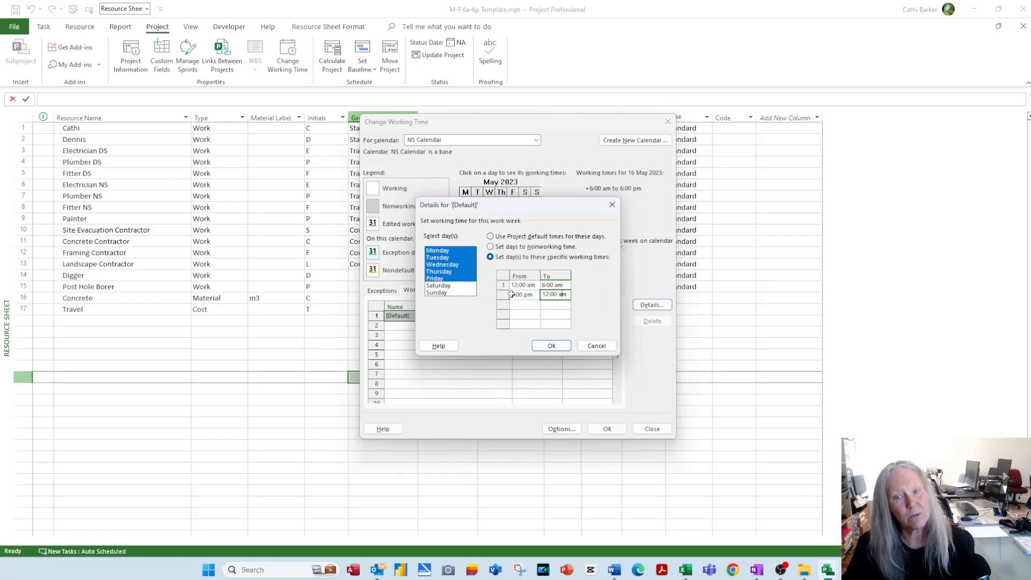
pyautogui.click(551, 345)
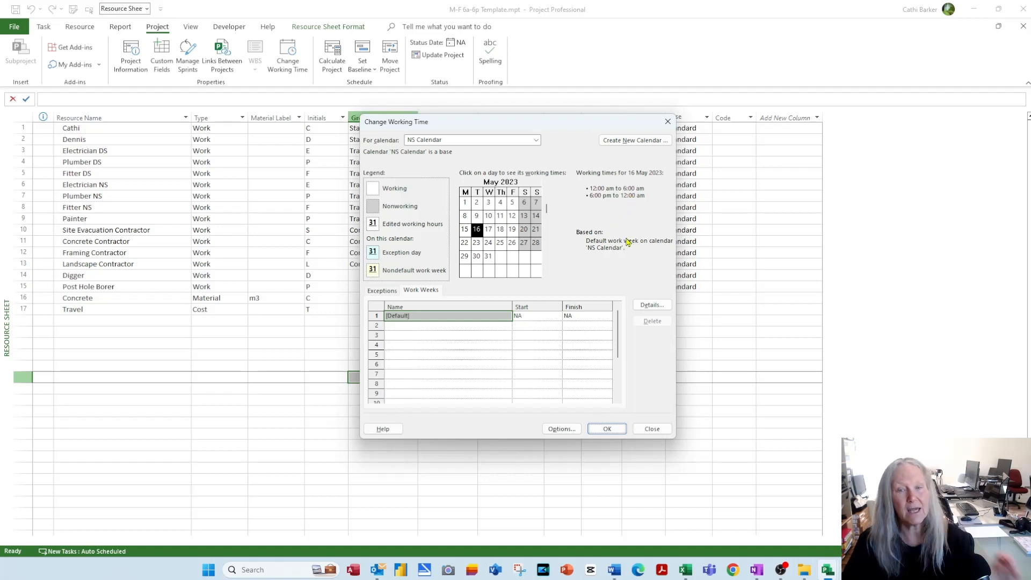
pyautogui.click(612, 428)
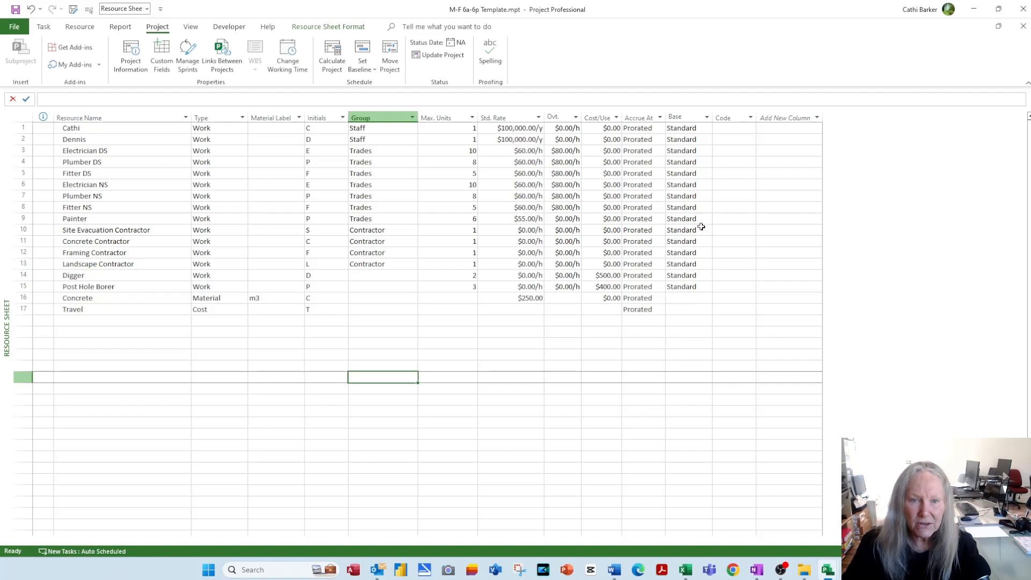
# Step: Assign NS Calendar as base calendar to Electrician NS, Plumber NS and Fitter NS, and fit the Base Calendar column to its contents
pyautogui.click(696, 186)
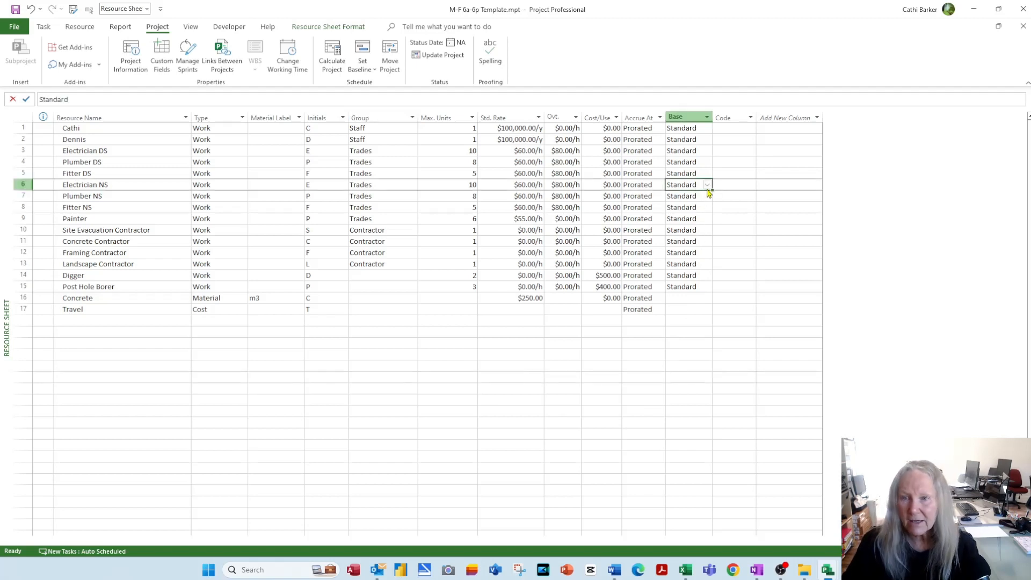
pyautogui.click(707, 186)
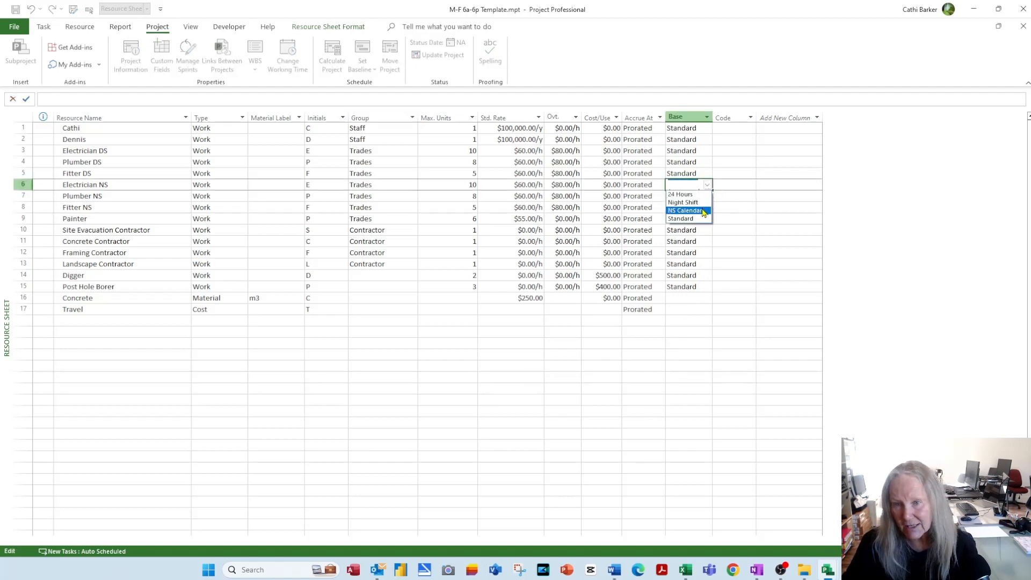
pyautogui.click(704, 211)
pyautogui.moveTo(713, 190); pyautogui.dragTo(713, 209)
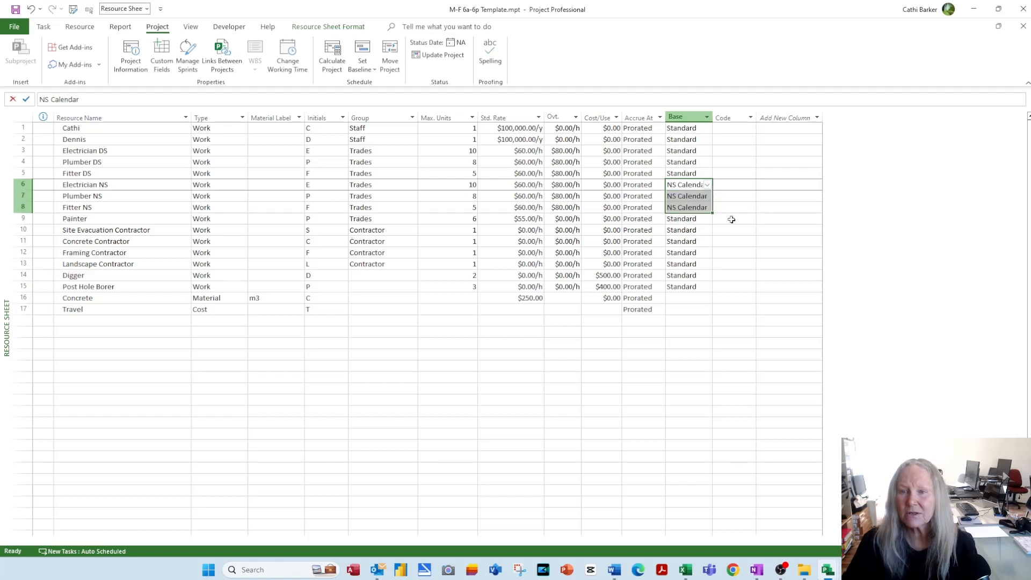
pyautogui.doubleClick(711, 114)
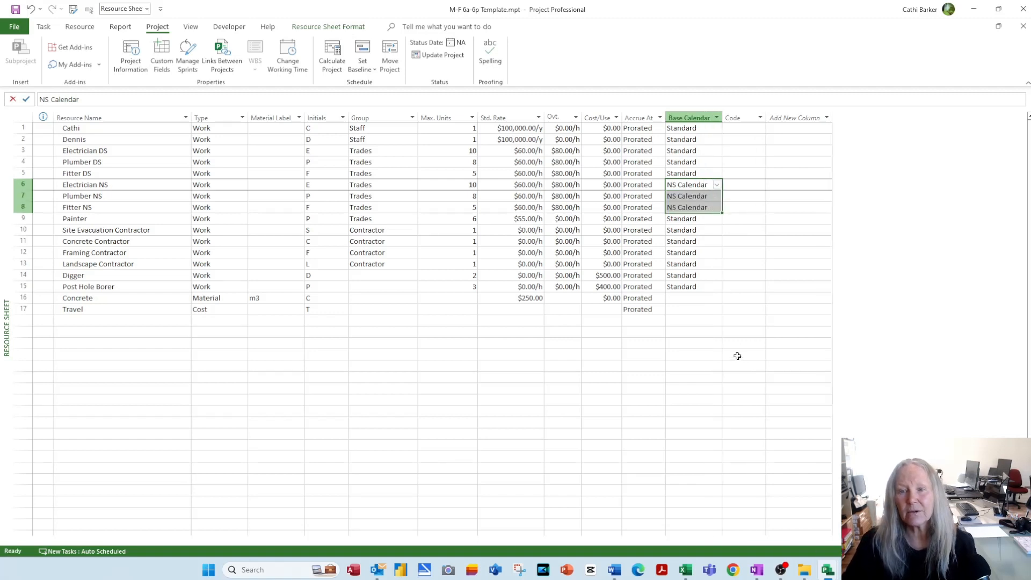
pyautogui.click(737, 355)
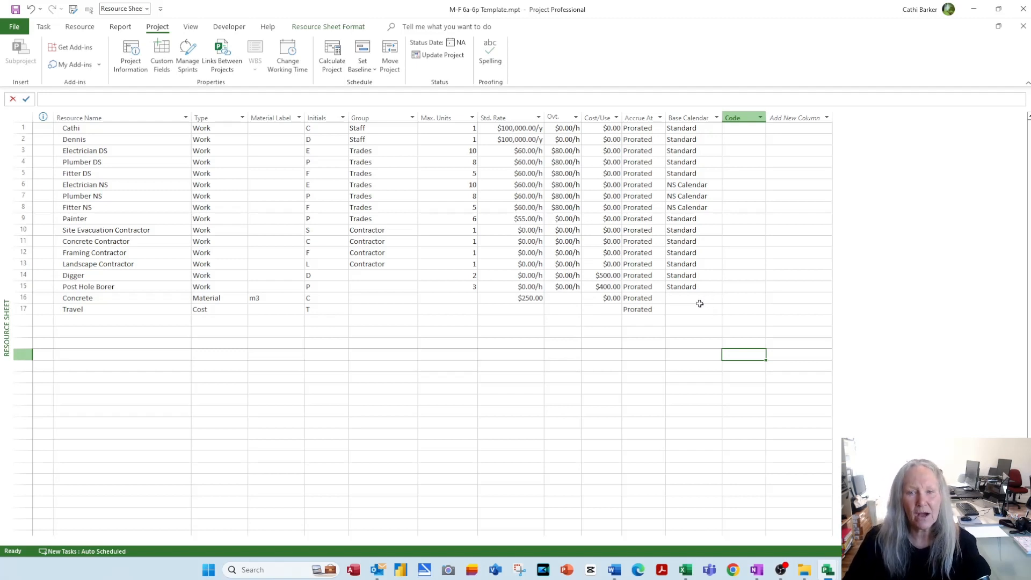
# Step: Set the Painter's overtime rate to $65.00/h in the default cost rate table of its resource information
pyautogui.click(113, 219)
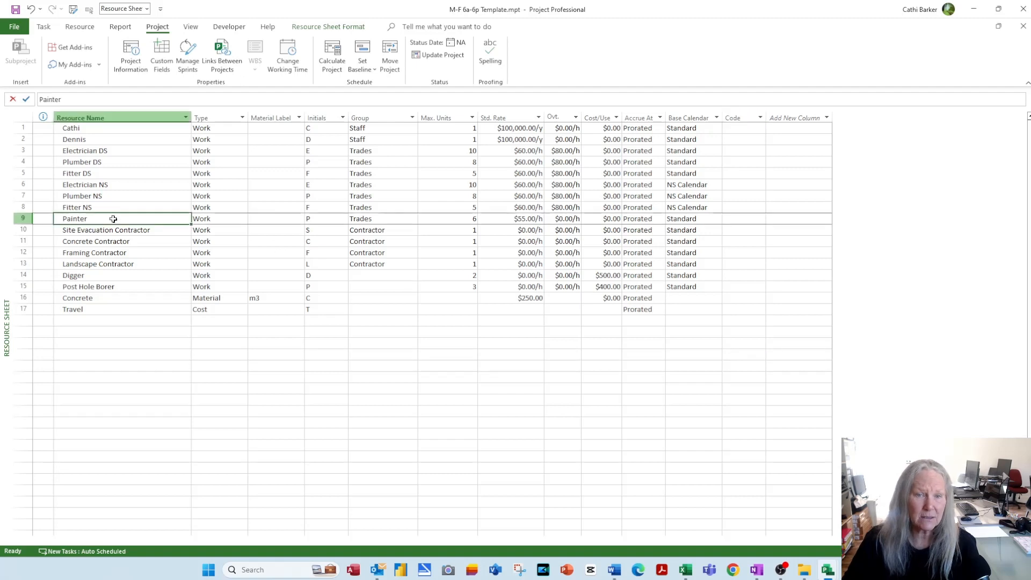
pyautogui.doubleClick(113, 219)
pyautogui.click(406, 181)
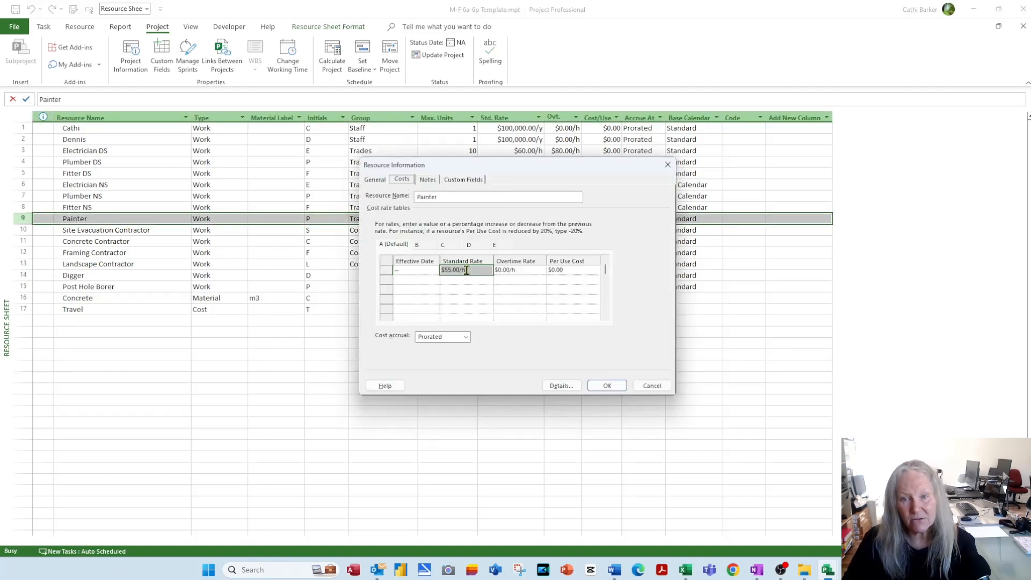
pyautogui.click(537, 271)
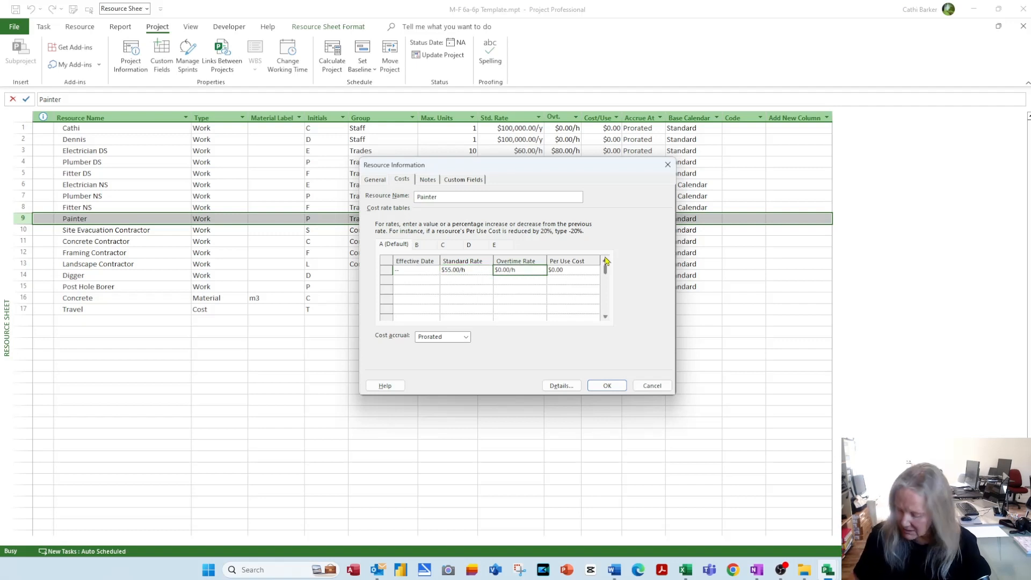
pyautogui.write('65')
pyautogui.press('Return')
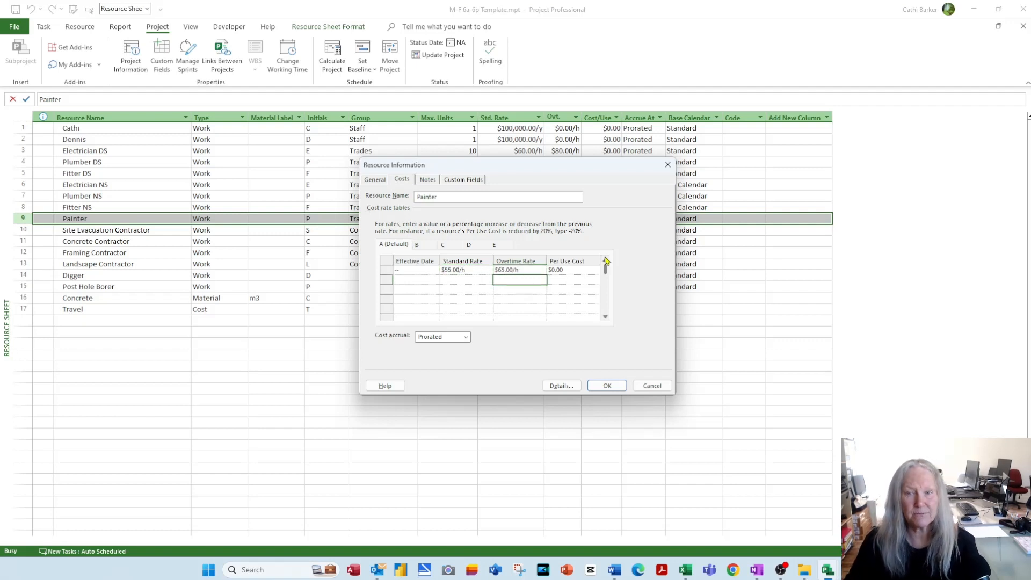
# Step: Add a Painter rate row effective 1/12/23 with a 5% increase in the standard rate
pyautogui.click(412, 279)
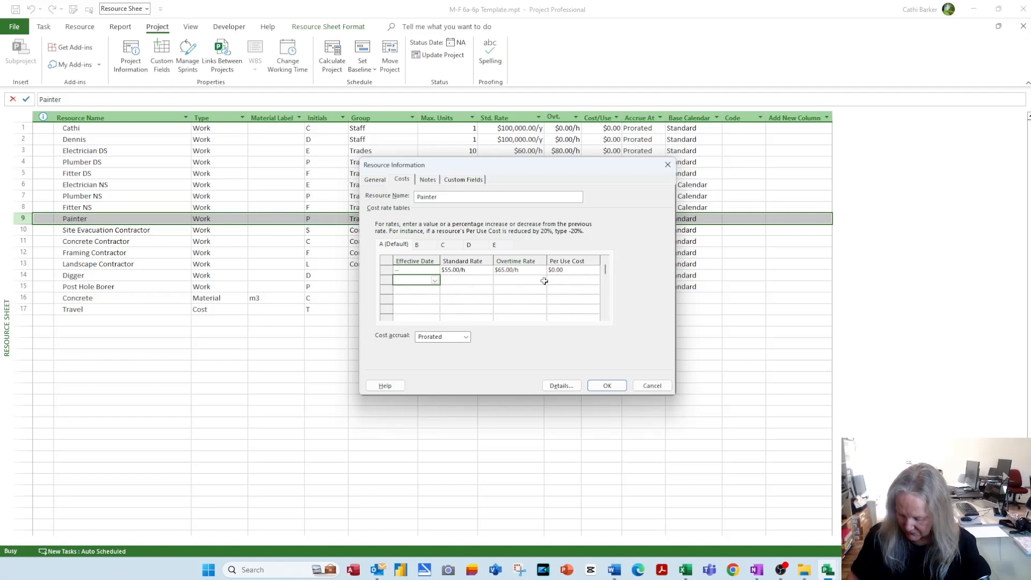
pyautogui.write('1/12')
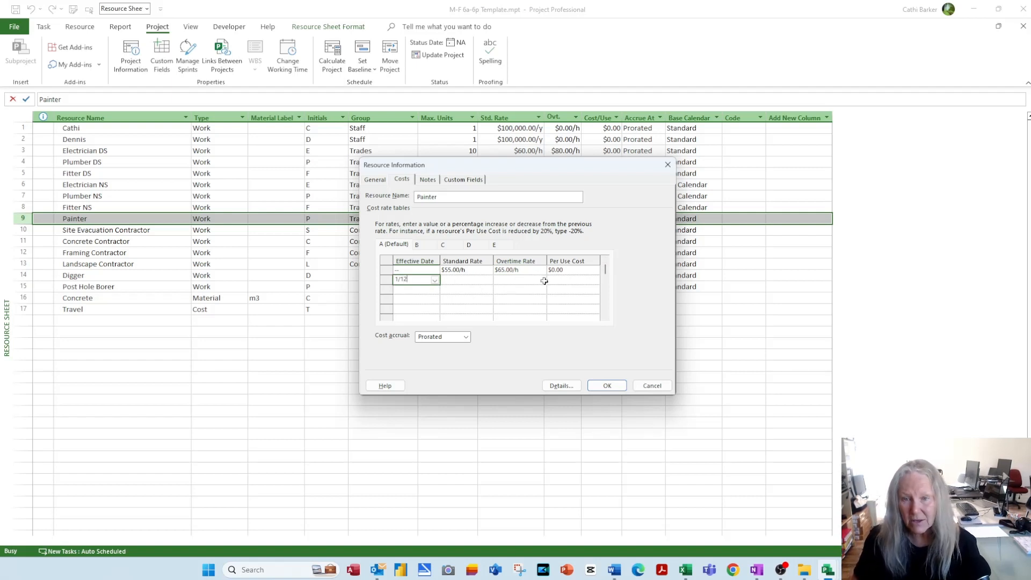
pyautogui.press('Tab')
pyautogui.write('5%')
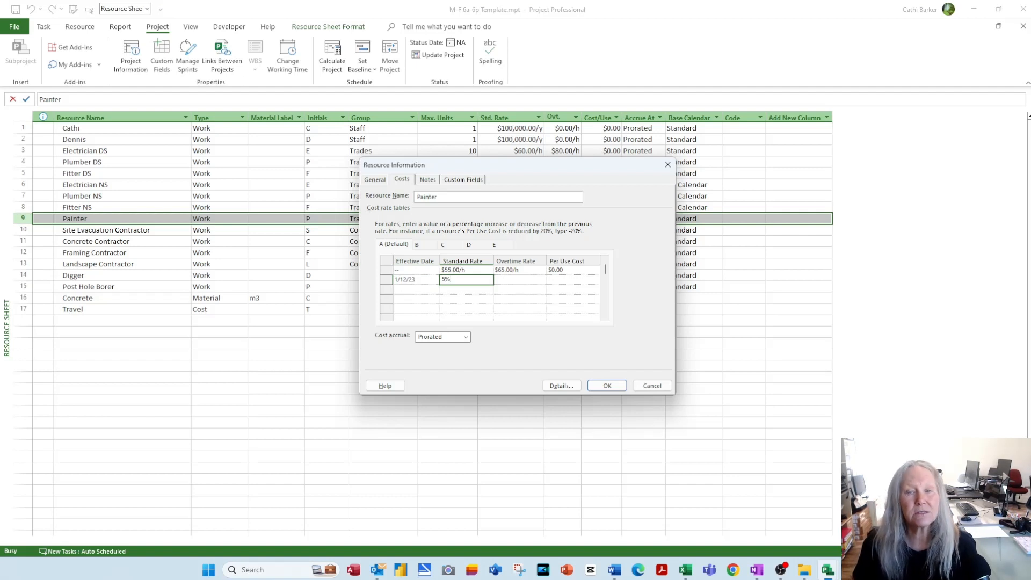
pyautogui.press('Return')
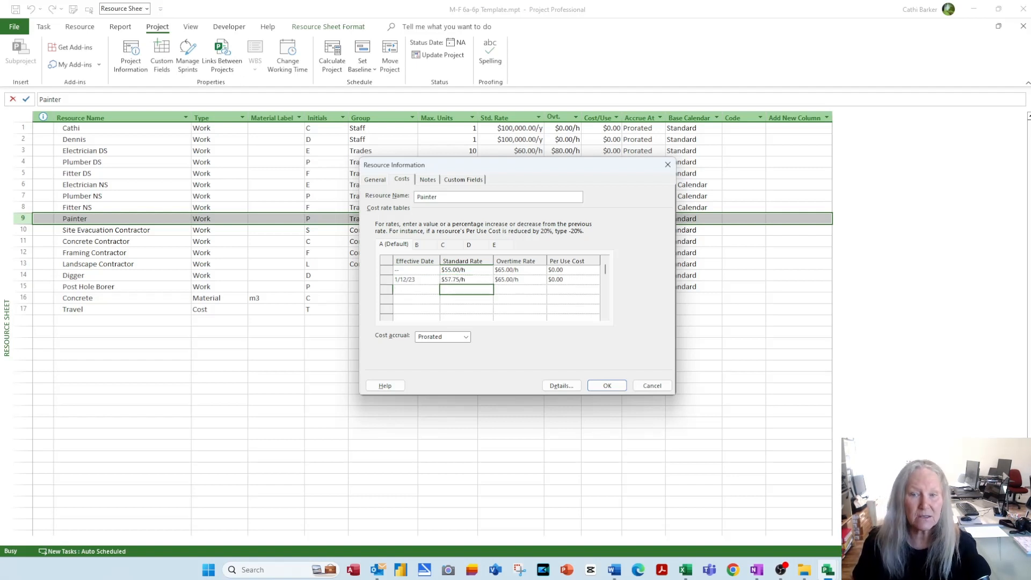
# Step: Apply a 5% increase to the Painter's overtime rate in the 1/12/23 row
pyautogui.press('Up')
pyautogui.press('Right')
pyautogui.write('5%')
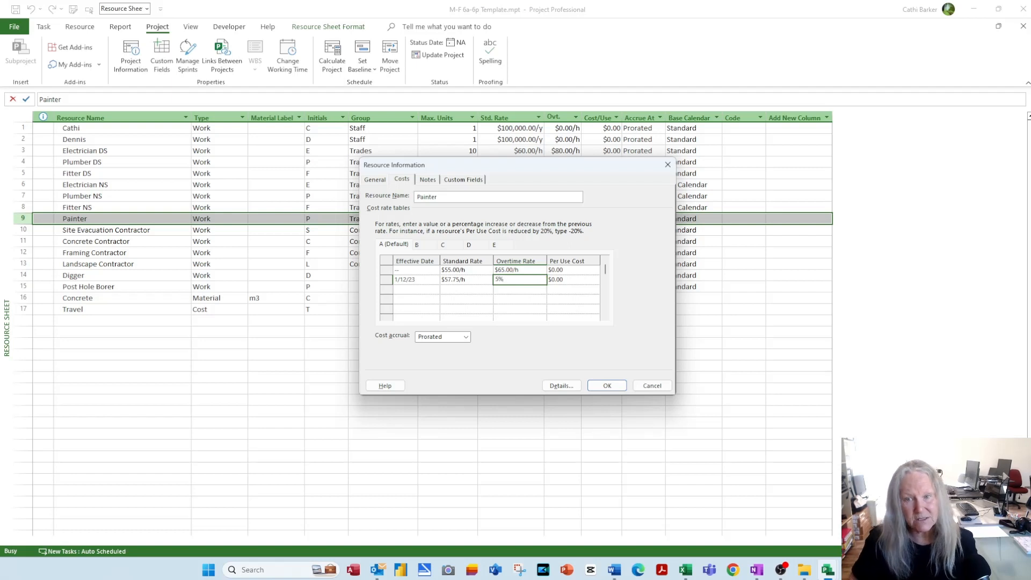
pyautogui.press('Return')
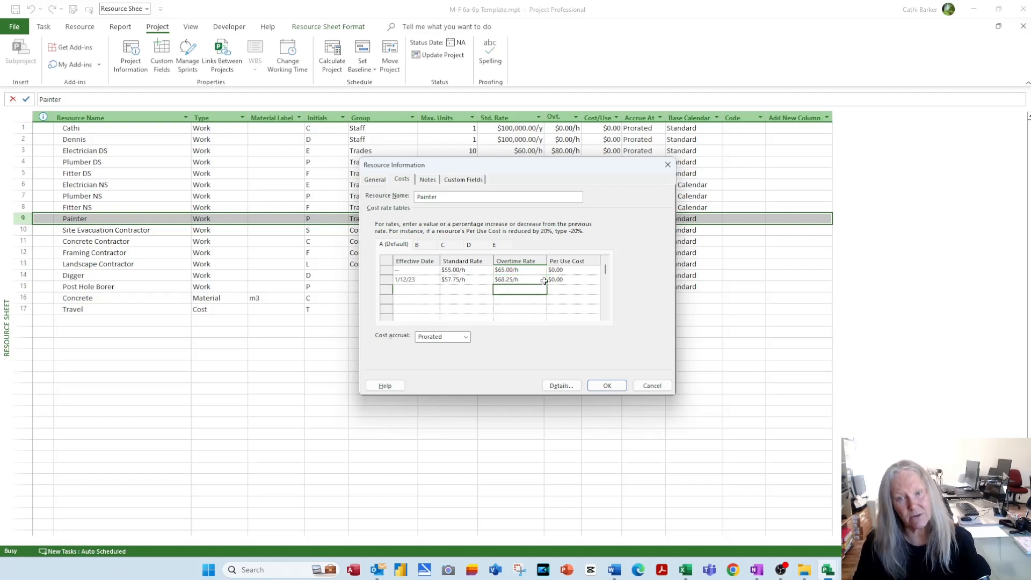
# Step: Set the Painter's 1/12/23 rates to $69.00/h overtime and $58.00/h standard, and save the resource information
pyautogui.press('Up')
pyautogui.write('69')
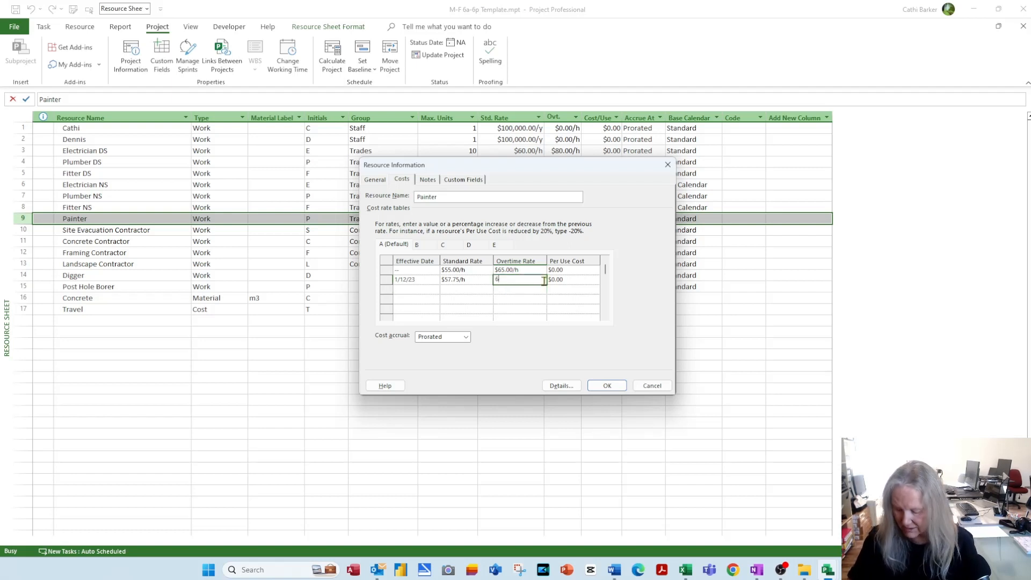
pyautogui.press('Return')
pyautogui.press('Up')
pyautogui.press('Left')
pyautogui.press('Left')
pyautogui.press('Right')
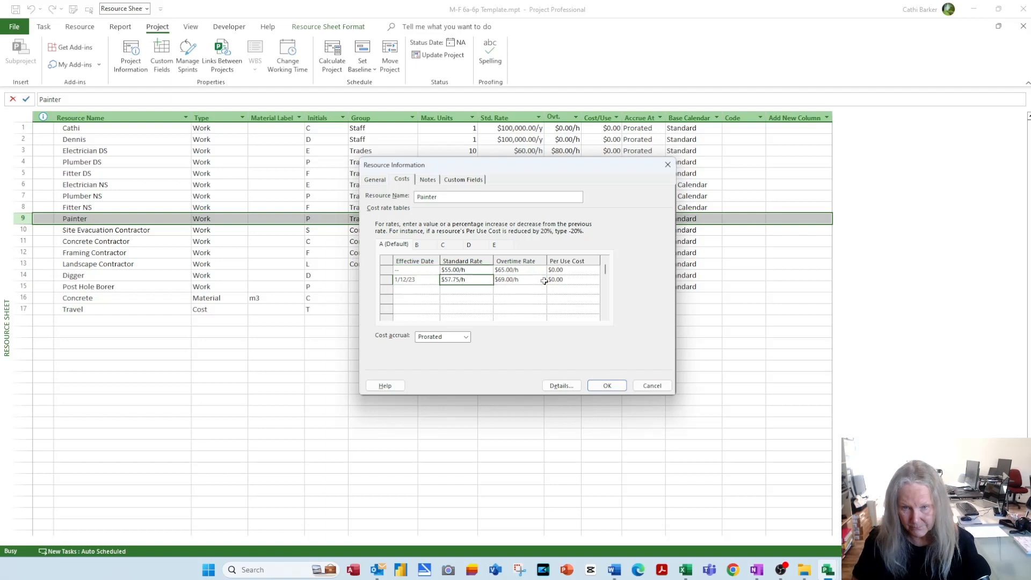
pyautogui.write('58')
pyautogui.press('Return')
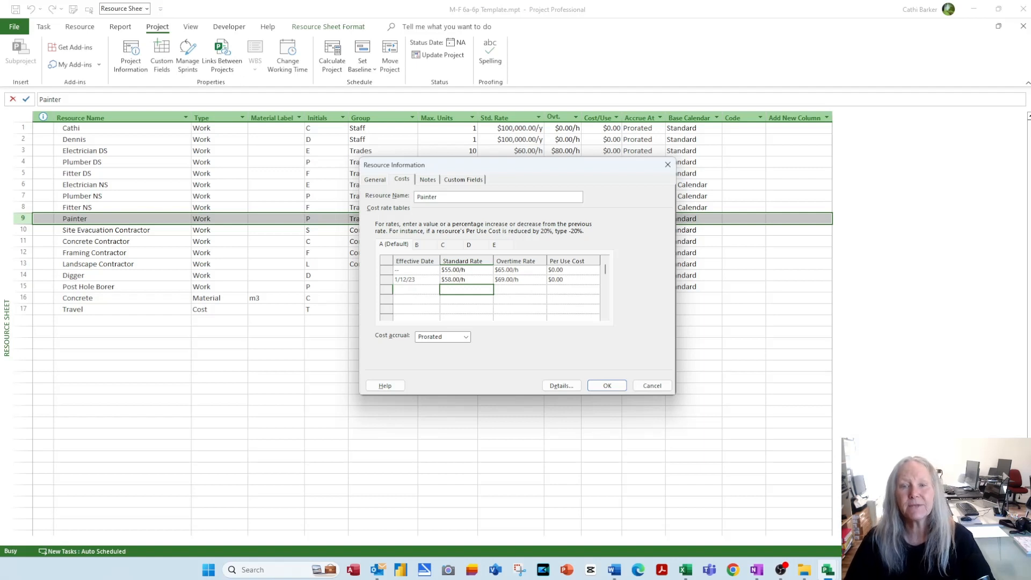
pyautogui.click(614, 385)
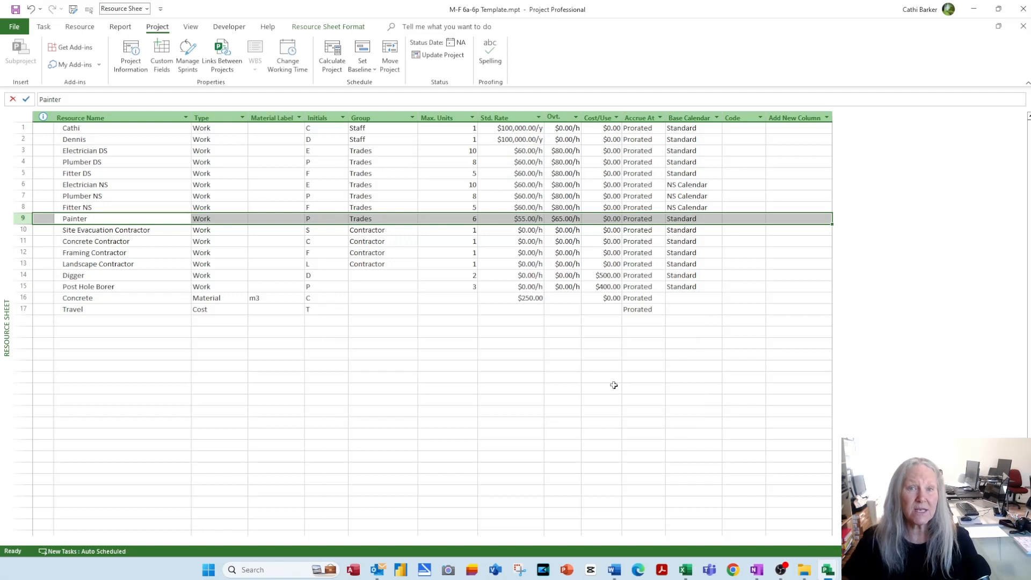